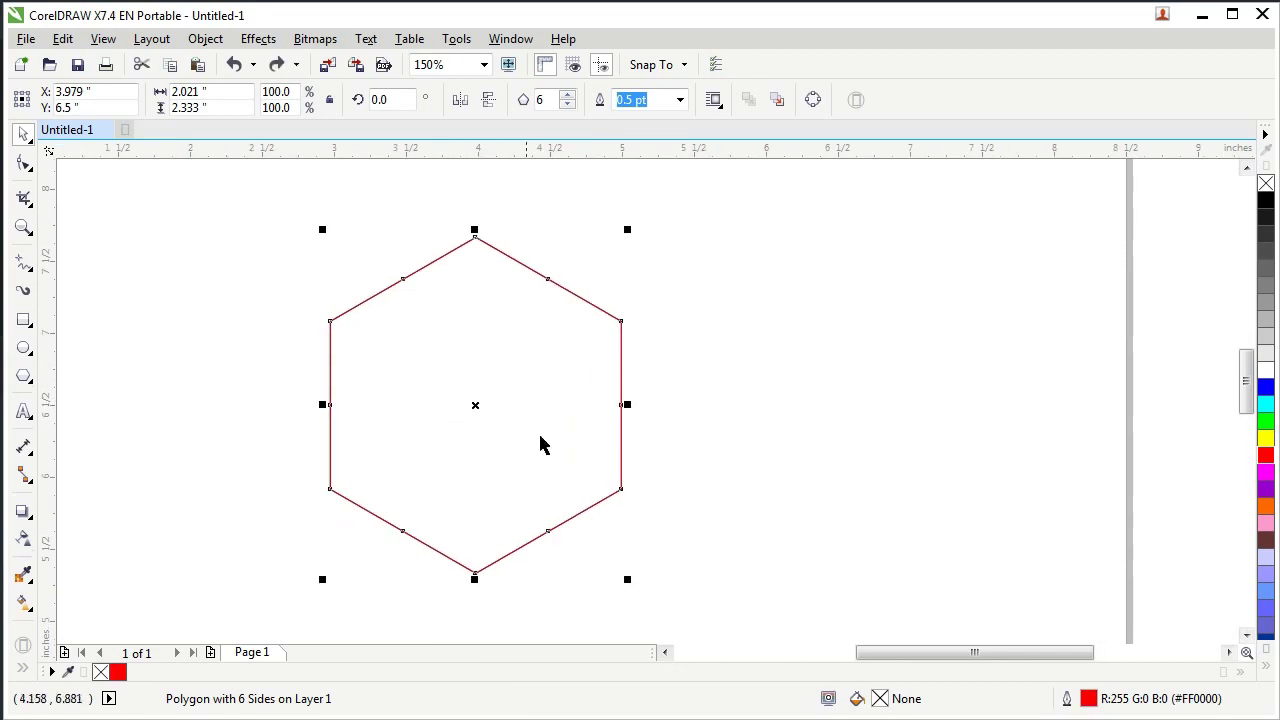
# Offset the red-outlined hexagon copy horizontally about 0.43 inches to the right of the black hexagon.
pyautogui.press('KP_Add')
pyautogui.press('Right')
pyautogui.press('Right')
pyautogui.press('Right')
pyautogui.press('Right')
pyautogui.press('Right')
pyautogui.press('Right')
pyautogui.press('Right')
pyautogui.press('Right')
pyautogui.press('Right')
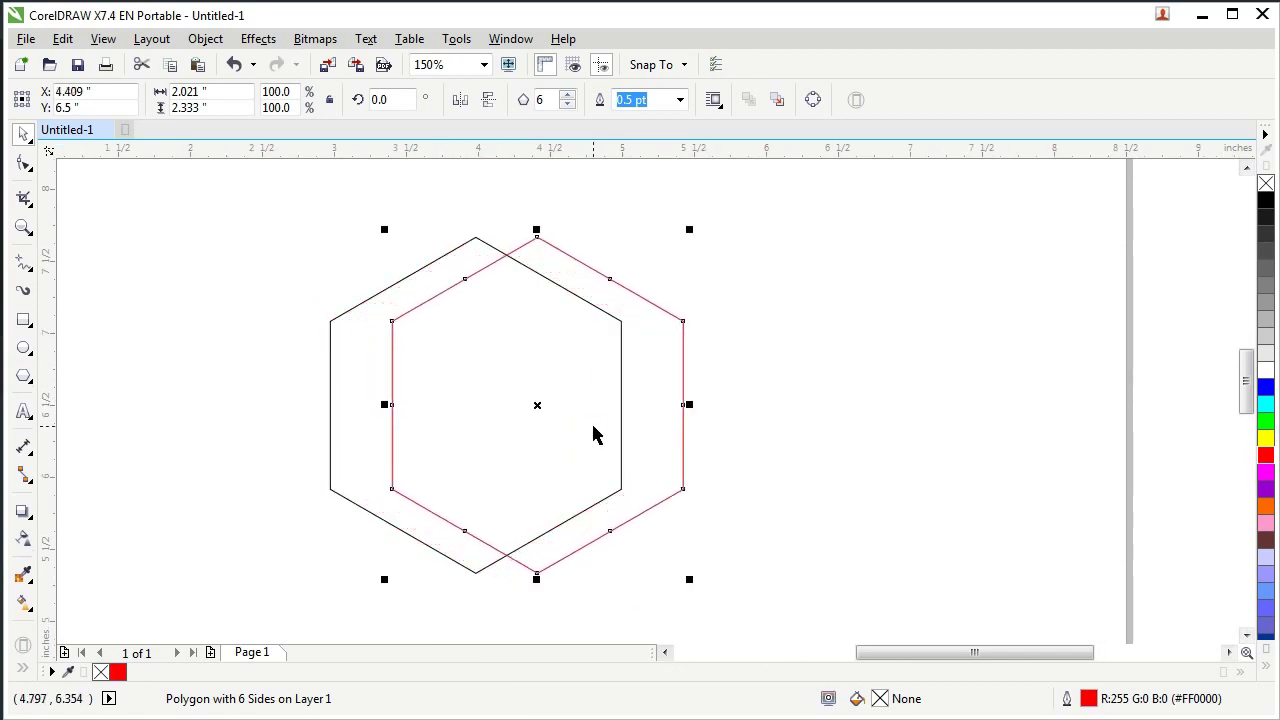
pyautogui.click(653, 272)
pyautogui.scroll(1, 514, 240)
pyautogui.scroll(-1, 358, 310)
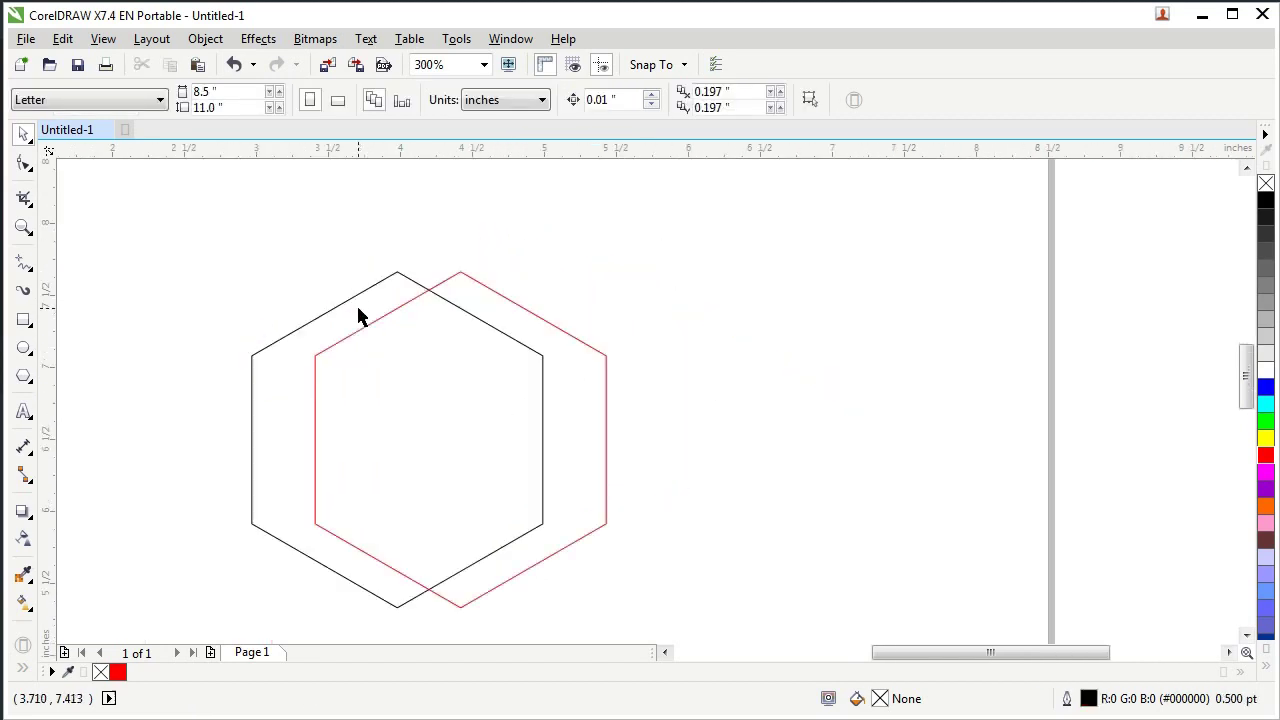
# Nudge the red hexagon further to the right until its centre is at X about 4.64 inches.
pyautogui.click(443, 280)
pyautogui.press('Right')
pyautogui.press('Right')
pyautogui.press('Right')
pyautogui.press('Right')
pyautogui.press('Right')
pyautogui.press('Right')
pyautogui.press('Right')
pyautogui.press('Right')
pyautogui.press('Right')
pyautogui.press('Right')
pyautogui.press('Right')
pyautogui.press('Right')
pyautogui.press('Right')
pyautogui.press('Right')
pyautogui.press('Right')
pyautogui.press('Right')
pyautogui.press('Right')
pyautogui.press('Right')
pyautogui.press('Right')
pyautogui.press('Right')
pyautogui.press('Right')
pyautogui.press('Right')
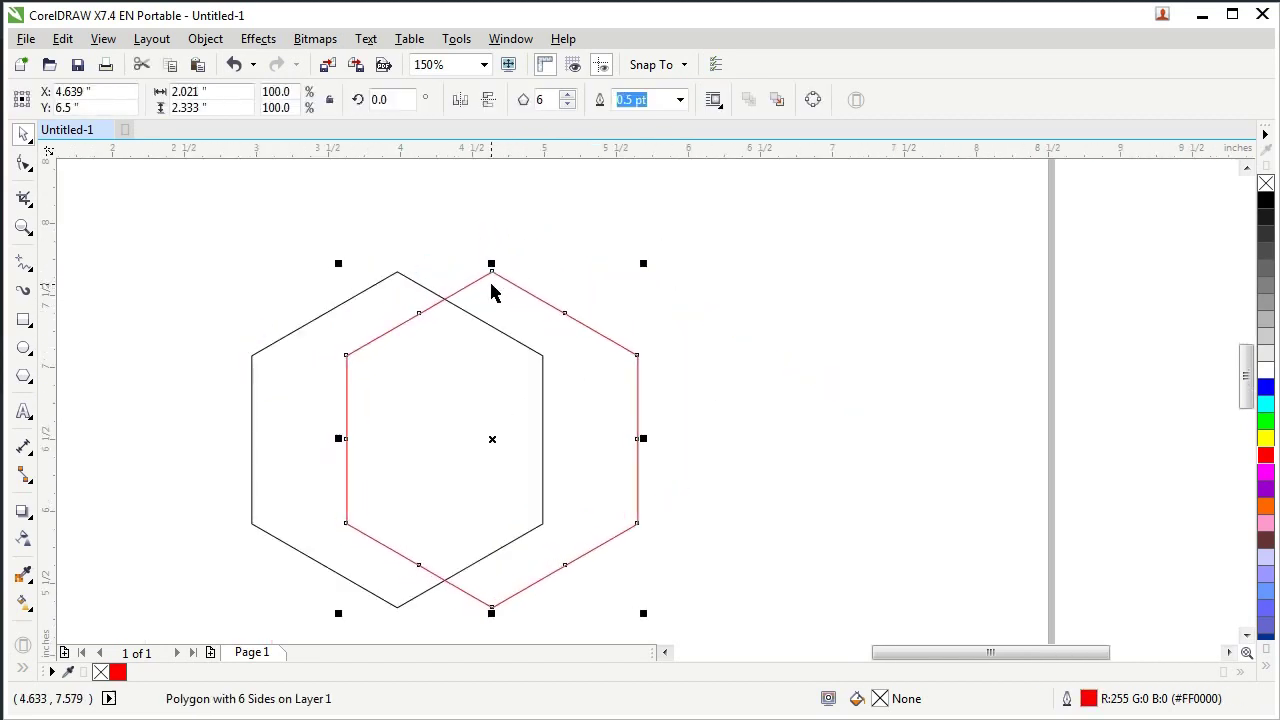
# Place a copy of the black hexagon at the same height, centred at X about 6.95 inches.
pyautogui.click(575, 268)
pyautogui.scroll(2, 392, 270)
pyautogui.click(418, 272)
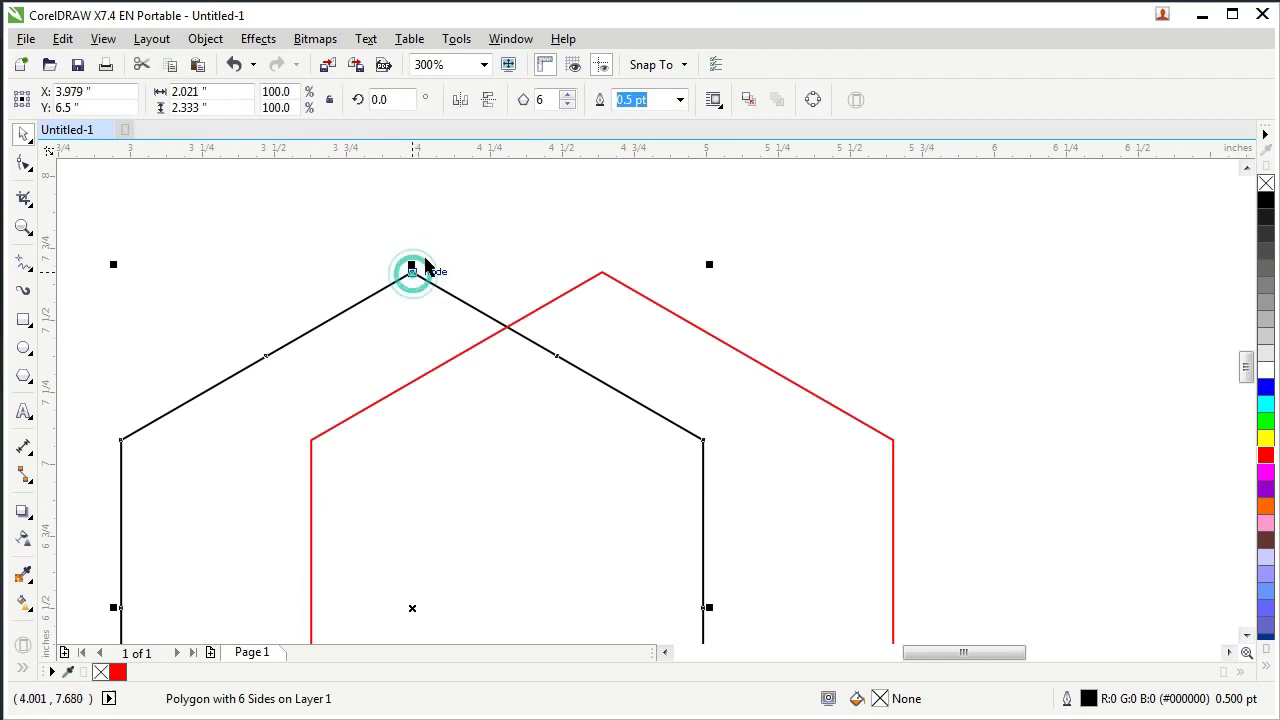
pyautogui.scroll(-2, 416, 272)
pyautogui.moveTo(420, 434); pyautogui.dragTo(847, 418)
pyautogui.rightClick(847, 418)
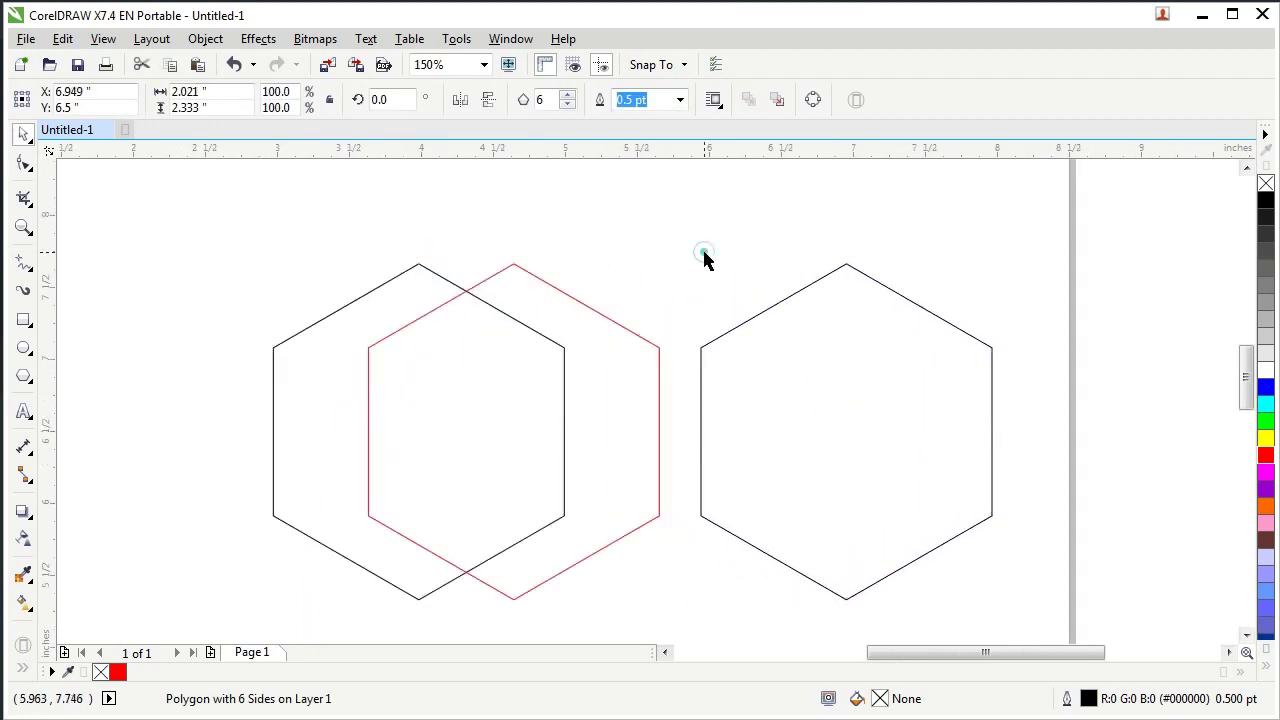
# Draw a small rectangle near the top of the overlapping hexagons and convert it to curves.
pyautogui.click(702, 250)
pyautogui.scroll(1, 404, 264)
pyautogui.click(408, 276)
pyautogui.click(24, 319)
pyautogui.moveTo(318, 306); pyautogui.dragTo(409, 378)
pyautogui.press('space')
pyautogui.click(1073, 100)
# Move the rectangle's corner nodes onto the hexagon outlines so it spans the black hexagon's upper-left edge and the red hexagon's corner.
pyautogui.press('F10')
pyautogui.moveTo(316, 380); pyautogui.dragTo(331, 431)
pyautogui.moveTo(326, 307); pyautogui.dragTo(279, 352)
pyautogui.moveTo(409, 307); pyautogui.dragTo(431, 264)
pyautogui.moveTo(412, 379); pyautogui.dragTo(470, 302)
pyautogui.hotkey('ctrl', 'z')
# Convert the four-node shape's straight segments to curves and bend its sides into arcs.
pyautogui.click(288, 99)
pyautogui.moveTo(457, 368); pyautogui.dragTo(444, 357)
pyautogui.moveTo(346, 320); pyautogui.dragTo(343, 300)
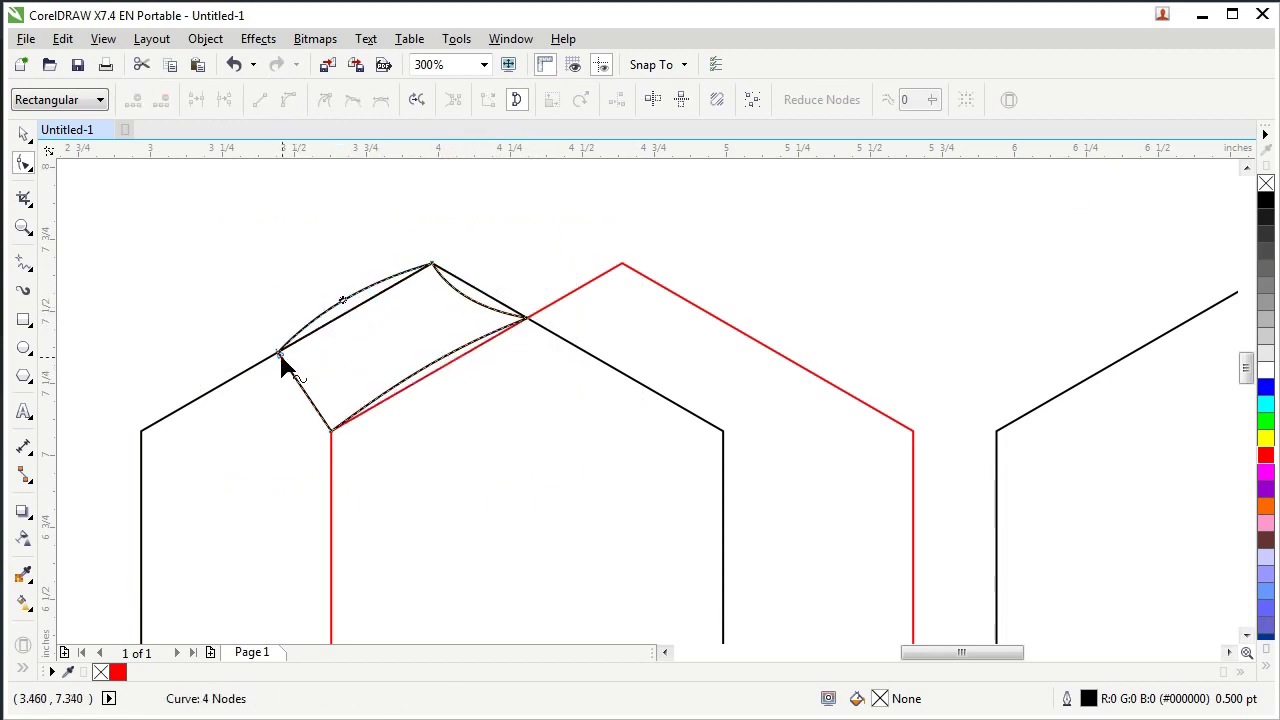
pyautogui.moveTo(297, 392); pyautogui.dragTo(286, 384)
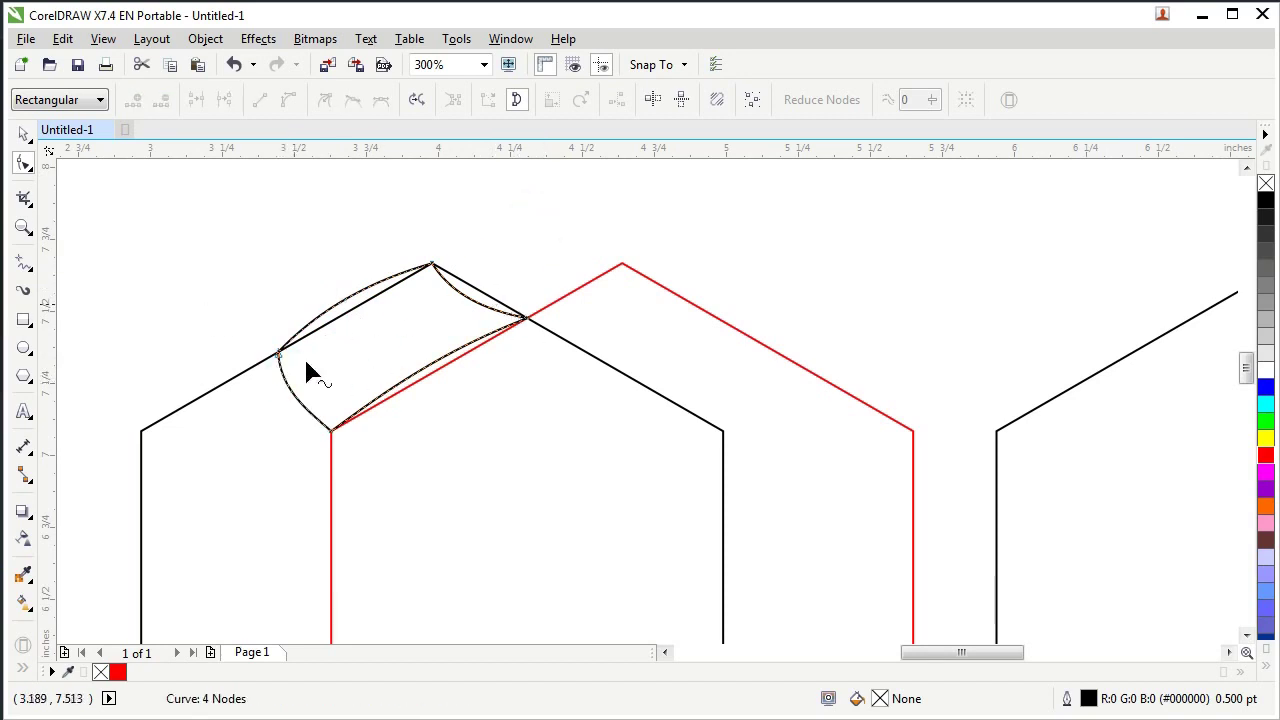
# Fill the curved shape with grey #B3B3B3 and deselect it.
pyautogui.click(1265, 320)
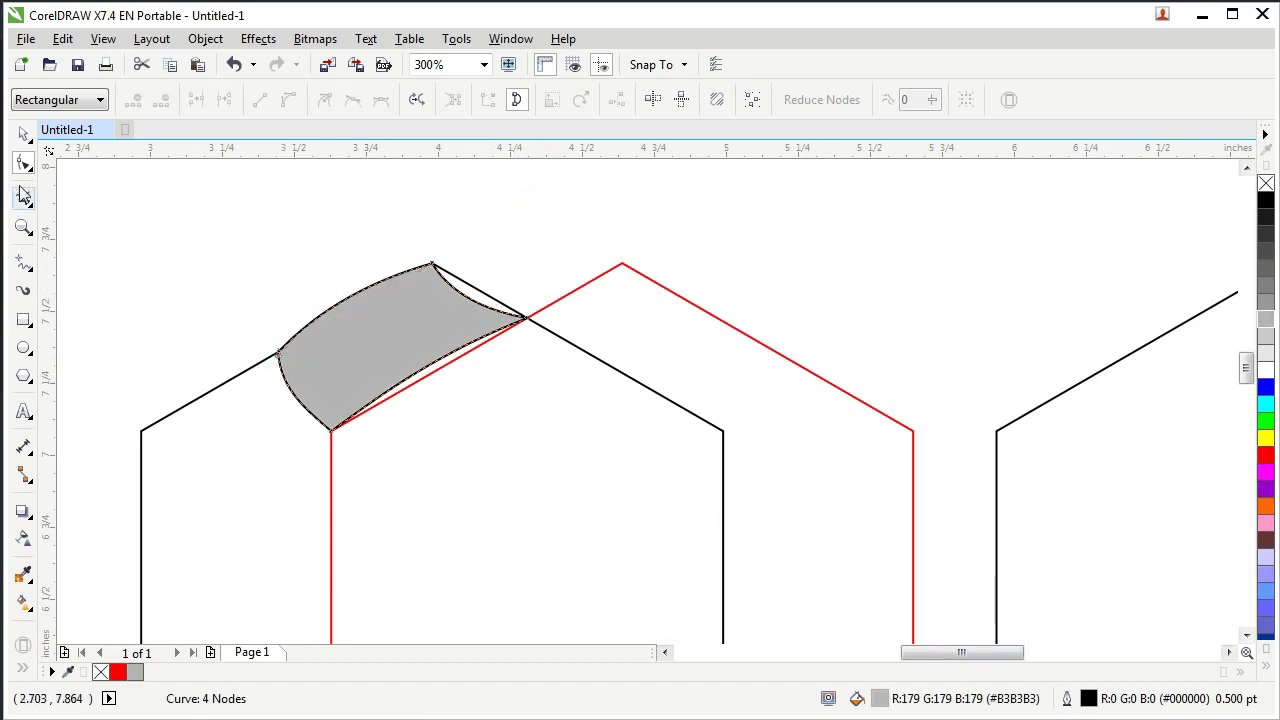
pyautogui.click(24, 133)
pyautogui.click(243, 214)
pyautogui.scroll(-3, 377, 223)
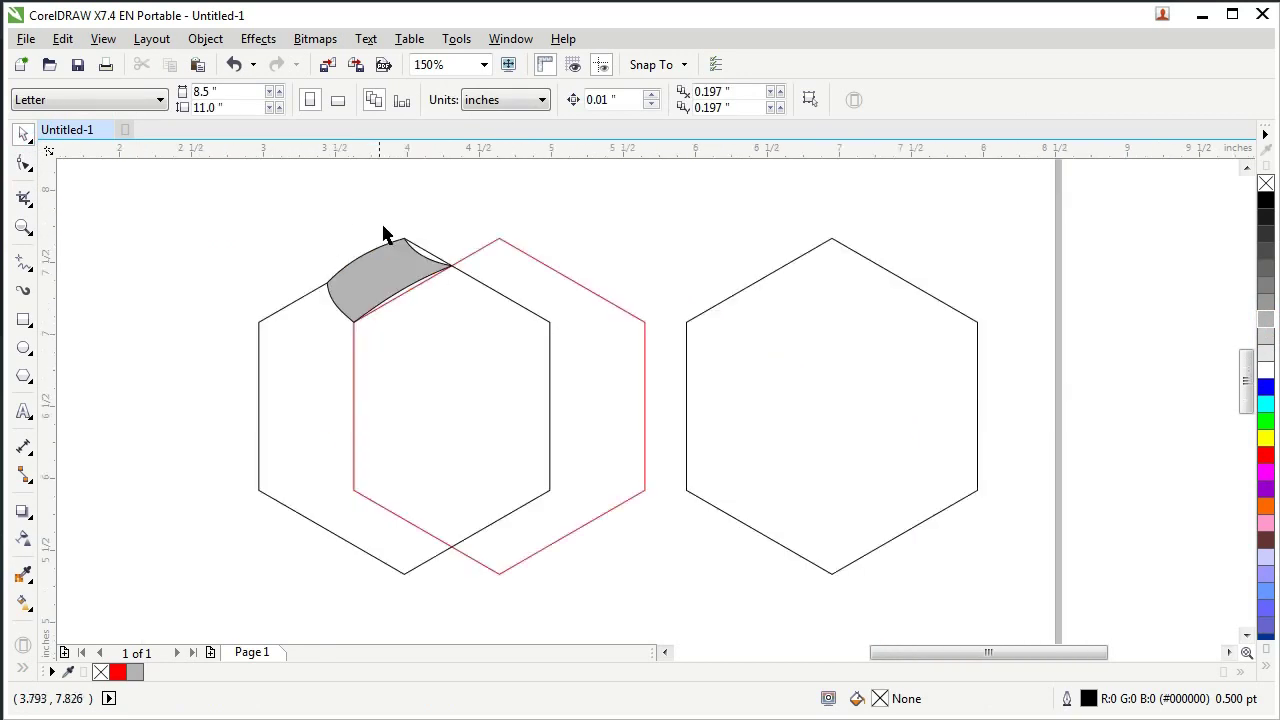
# Delete the red-outlined hexagon.
pyautogui.scroll(3, 405, 268)
pyautogui.click(562, 280)
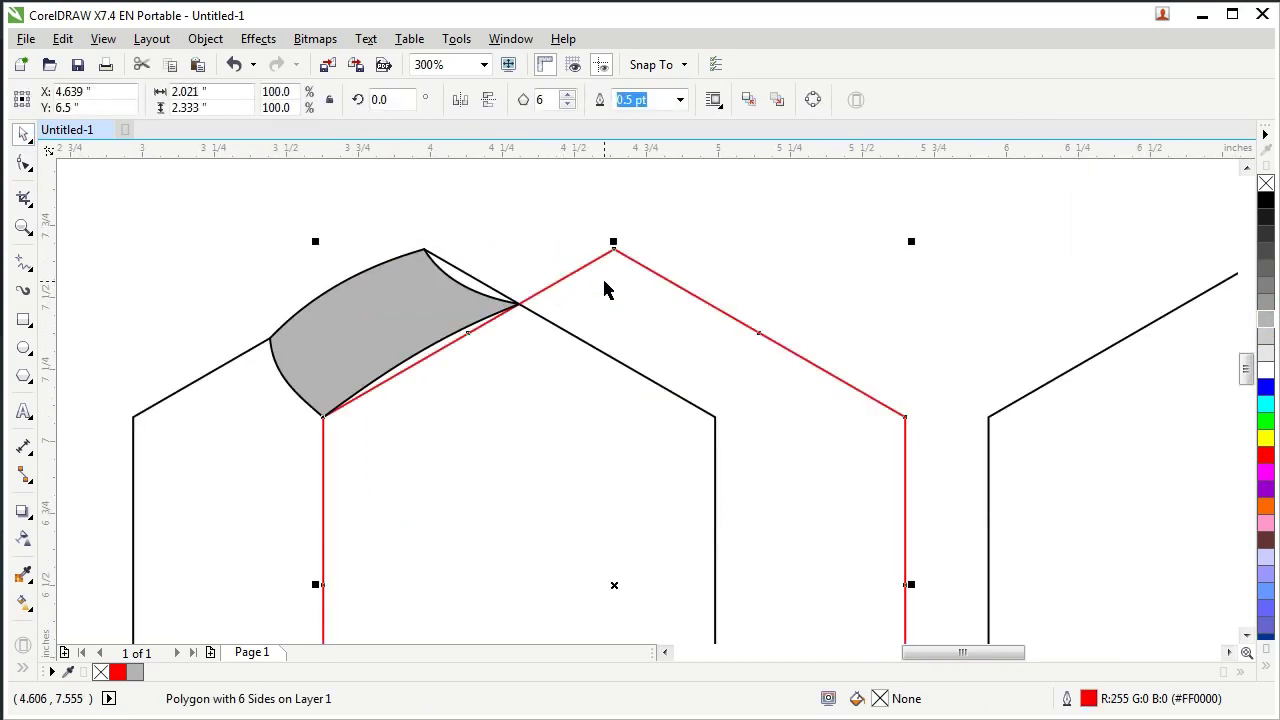
pyautogui.press('Delete')
pyautogui.scroll(-1, 425, 270)
# Place a horizontal guideline through the centre of the black hexagon that carries the grey shape.
pyautogui.click(440, 280)
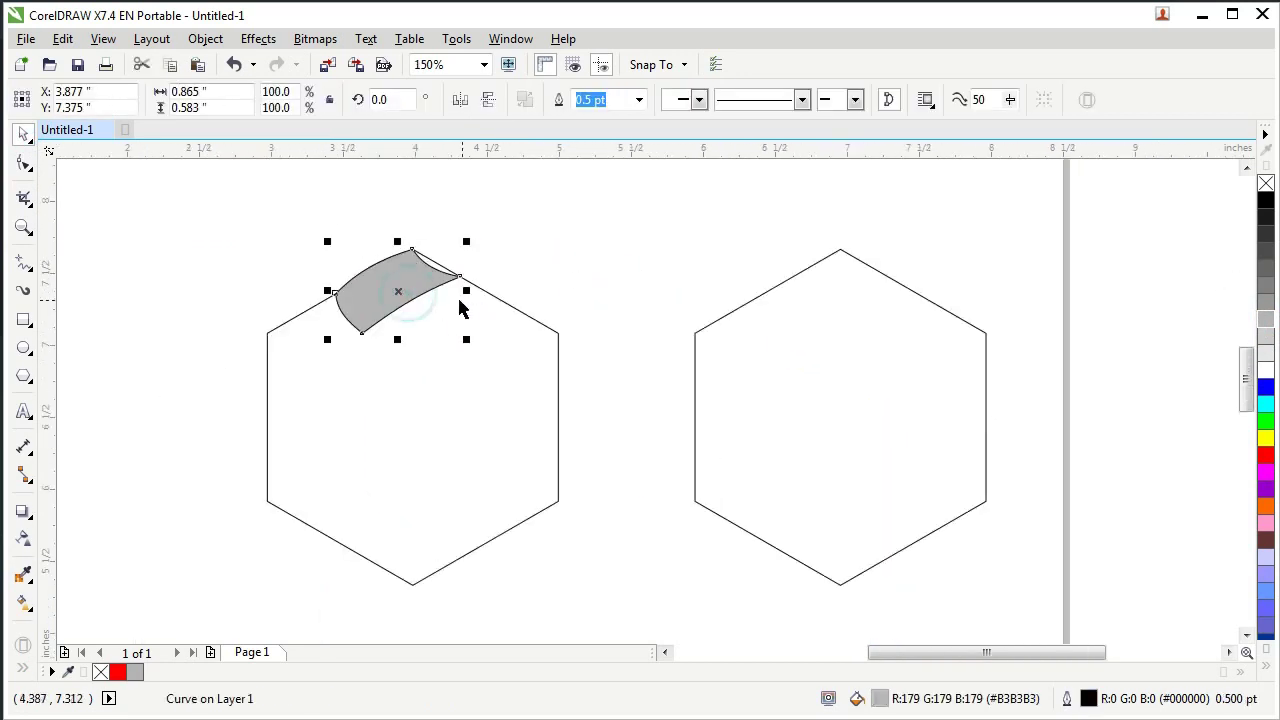
pyautogui.click(552, 347)
pyautogui.scroll(15, 415, 425)
pyautogui.moveTo(445, 277); pyautogui.dragTo(430, 420)
pyautogui.click(536, 312)
pyautogui.scroll(-6, 505, 350)
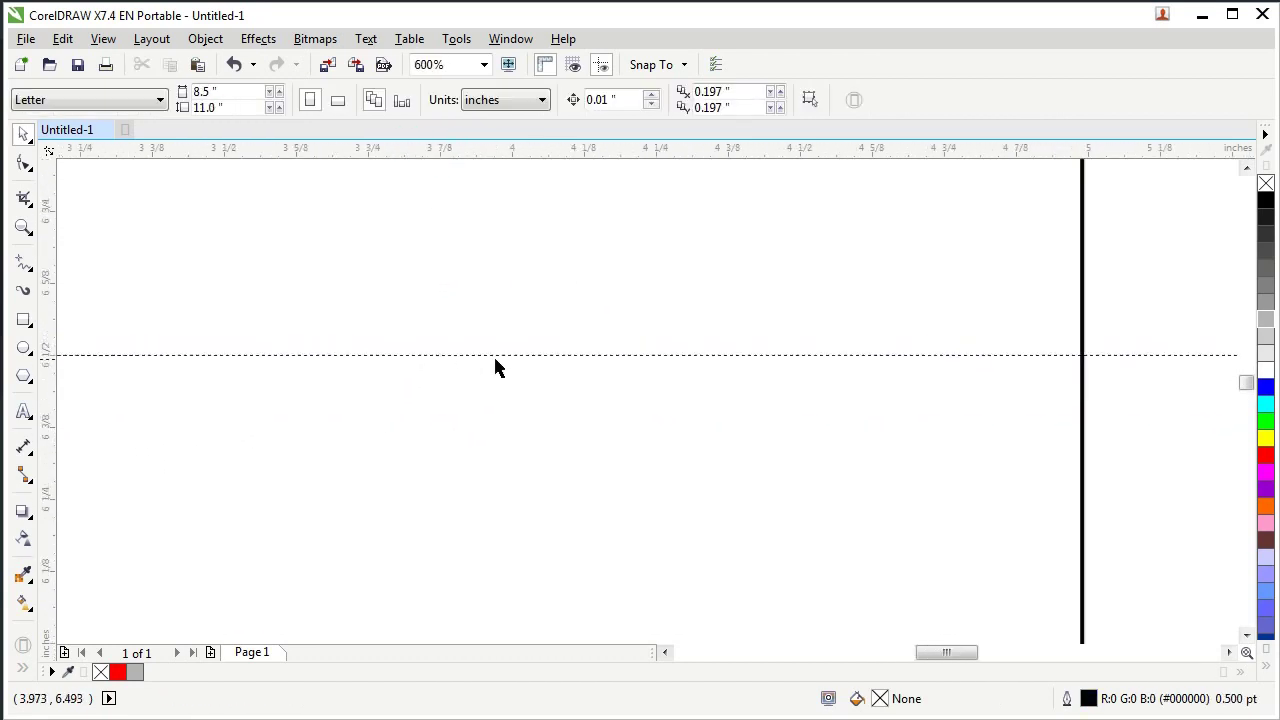
pyautogui.scroll(-5, 497, 368)
# Place a vertical guideline through the centre of the hexagon that carries the grey shape.
pyautogui.click(351, 430)
pyautogui.scroll(7, 463, 435)
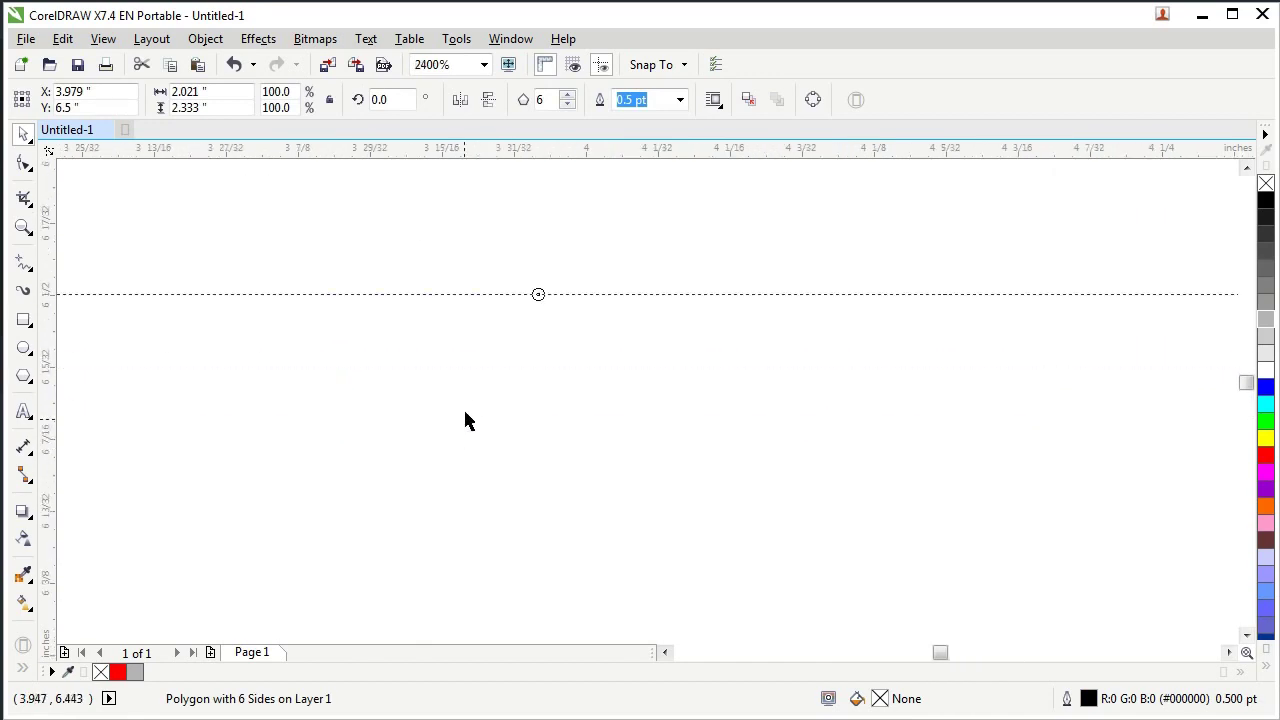
pyautogui.scroll(2, 549, 289)
pyautogui.moveTo(42, 380); pyautogui.dragTo(472, 555)
pyautogui.scroll(-6, 490, 409)
pyautogui.click(627, 250)
# Move the grey shape's rotation centre to the intersection of the guidelines at the hexagon's centre.
pyautogui.scroll(1, 512, 265)
pyautogui.click(421, 310)
pyautogui.click(417, 322)
pyautogui.scroll(-1, 410, 286)
# Copy the grey shape and paste the duplicate in place.
pyautogui.click(414, 293)
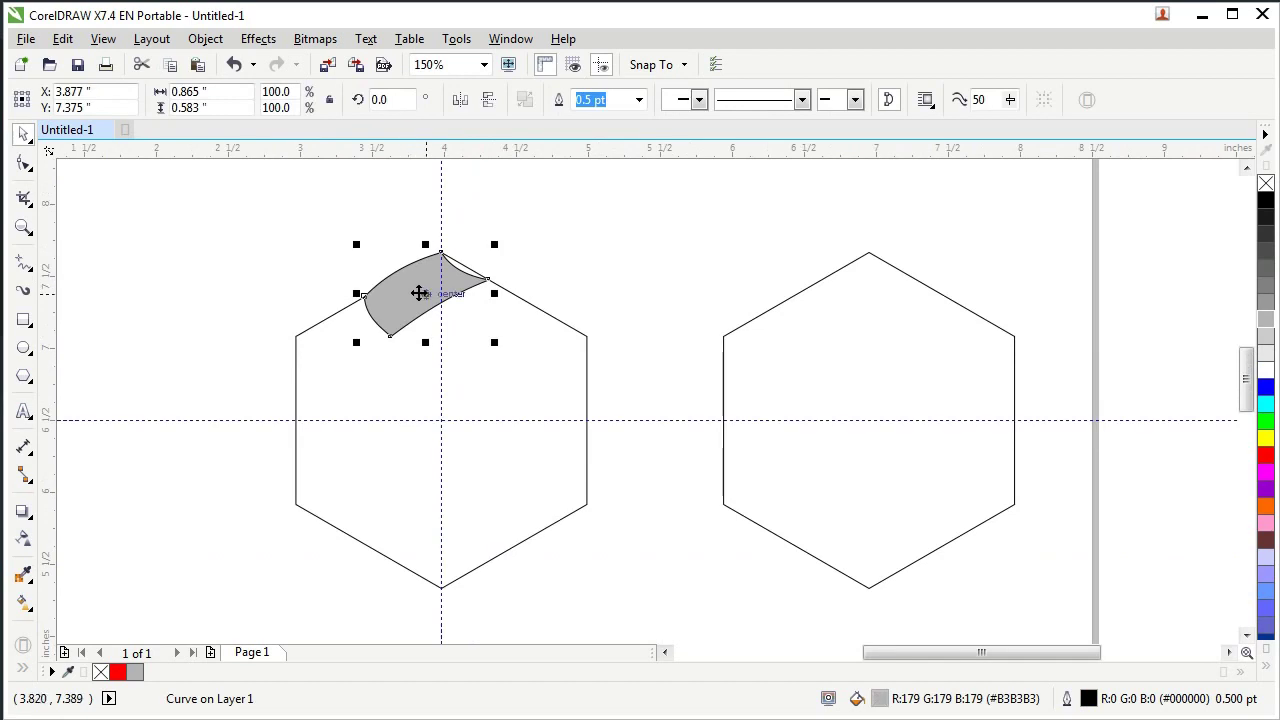
pyautogui.rightClick(411, 297)
pyautogui.click(430, 408)
pyautogui.rightClick(580, 238)
pyautogui.click(632, 368)
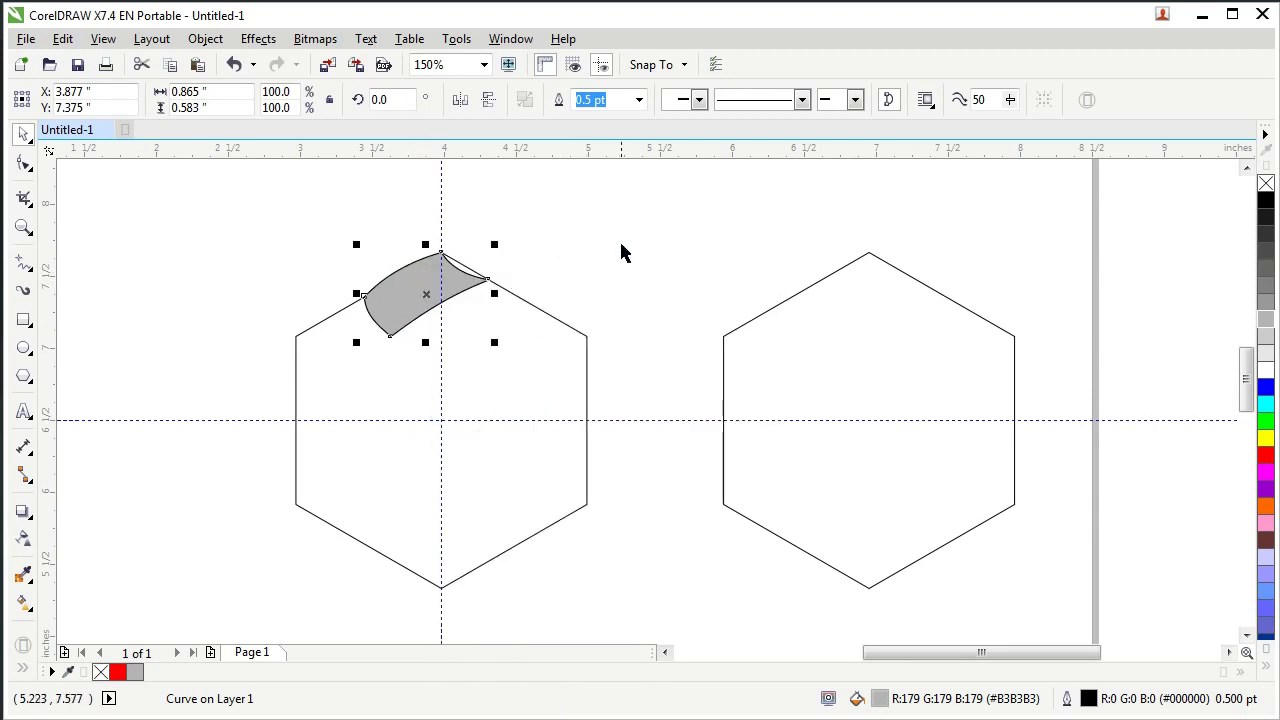
# Rotate the pasted grey shape by 60° around the hexagon's centre.
pyautogui.click(420, 289)
pyautogui.doubleClick(395, 100)
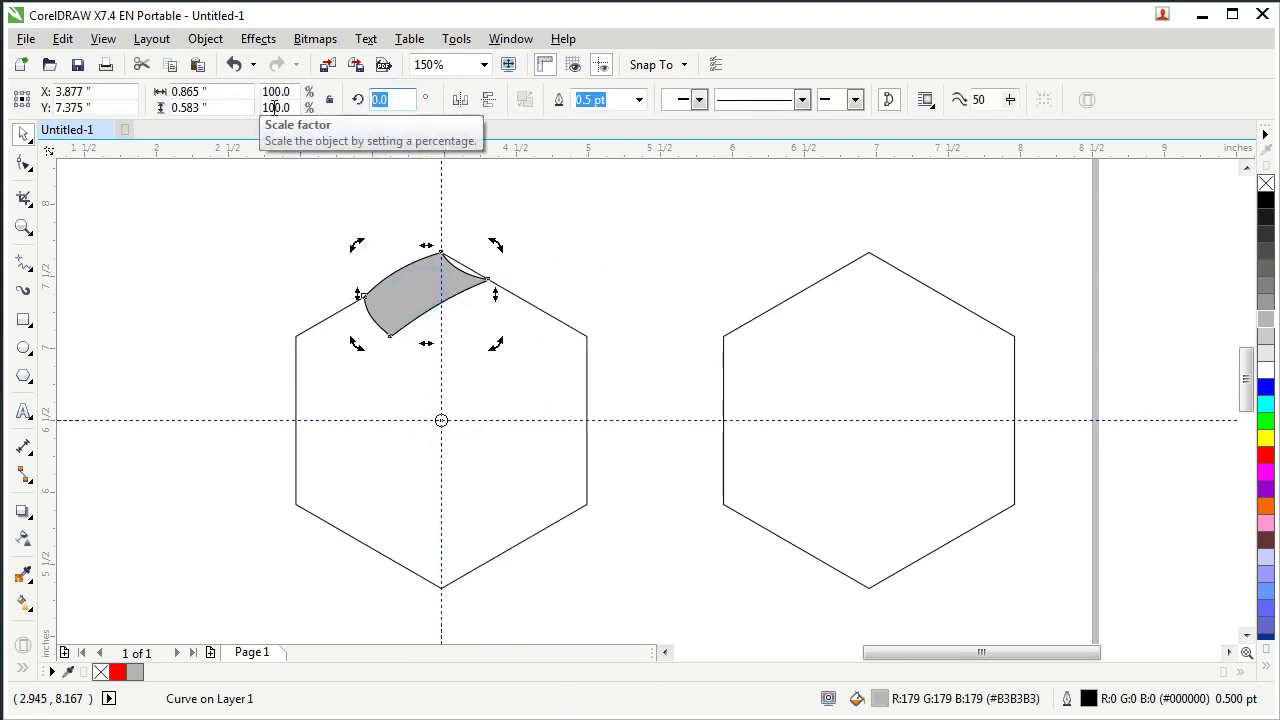
pyautogui.write('60')
pyautogui.press('Return')
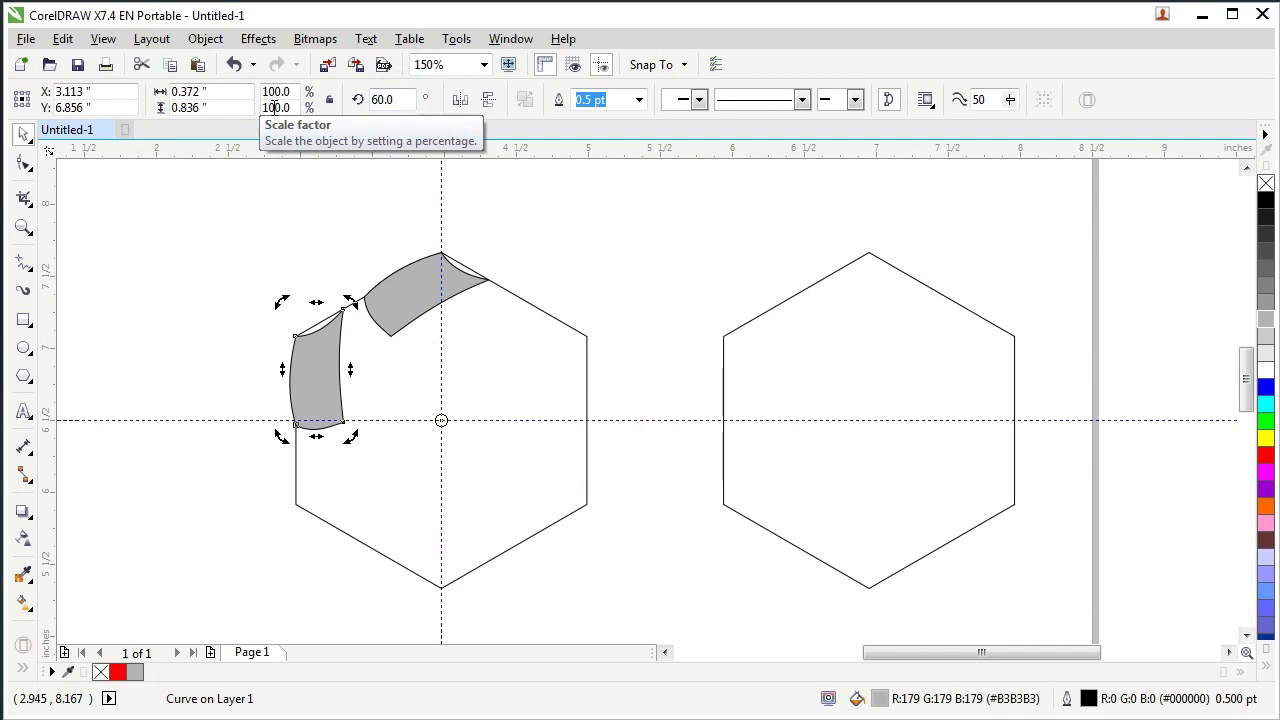
# Stretch the rotated shape's upper inner node along the hexagon's upper-left edge and curve its inner side to match.
pyautogui.click(386, 354)
pyautogui.scroll(4, 343, 360)
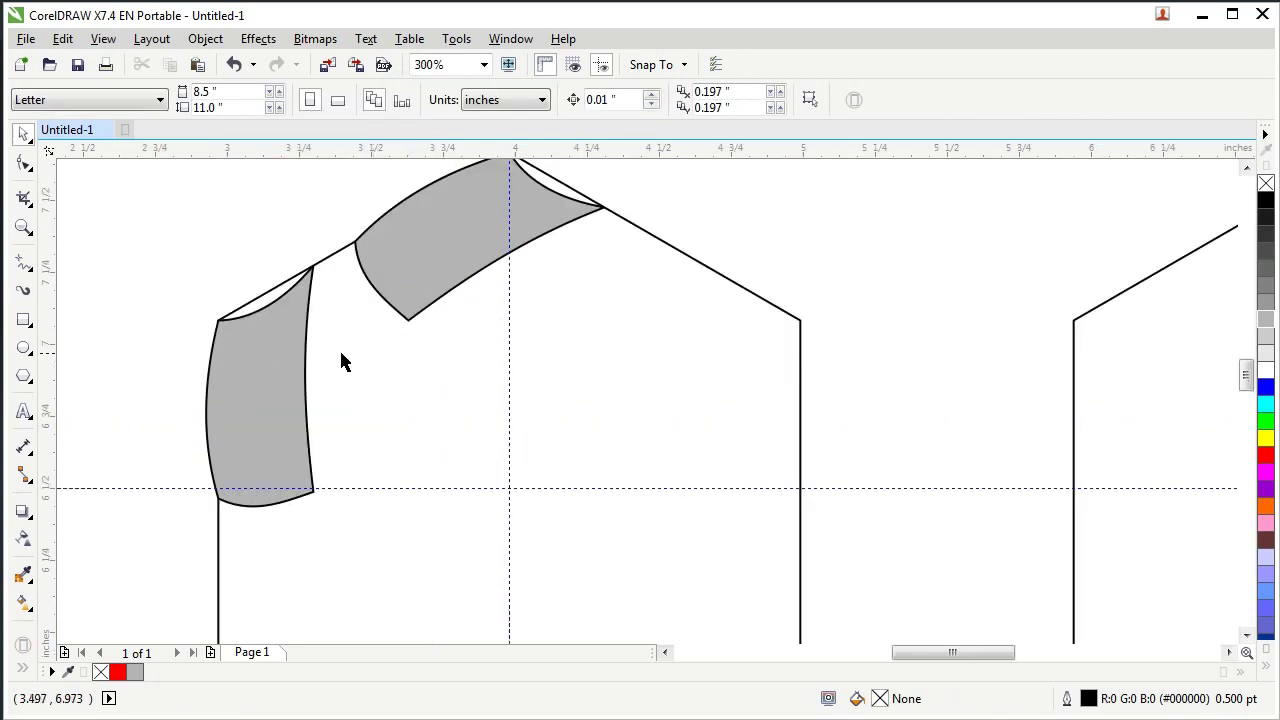
pyautogui.scroll(-4, 314, 306)
pyautogui.scroll(1, 340, 301)
pyautogui.doubleClick(294, 287)
pyautogui.moveTo(252, 240); pyautogui.dragTo(330, 262)
pyautogui.moveTo(314, 346); pyautogui.dragTo(302, 341)
# Delete the original grey shape at the top of the hexagon, keeping the reshaped one.
pyautogui.click(24, 134)
pyautogui.click(400, 300)
pyautogui.press('Delete')
# Copy and paste the reshaped grey piece, then set the duplicate's rotation angle to 0° so it sits on the hexagon's top corner.
pyautogui.click(278, 356)
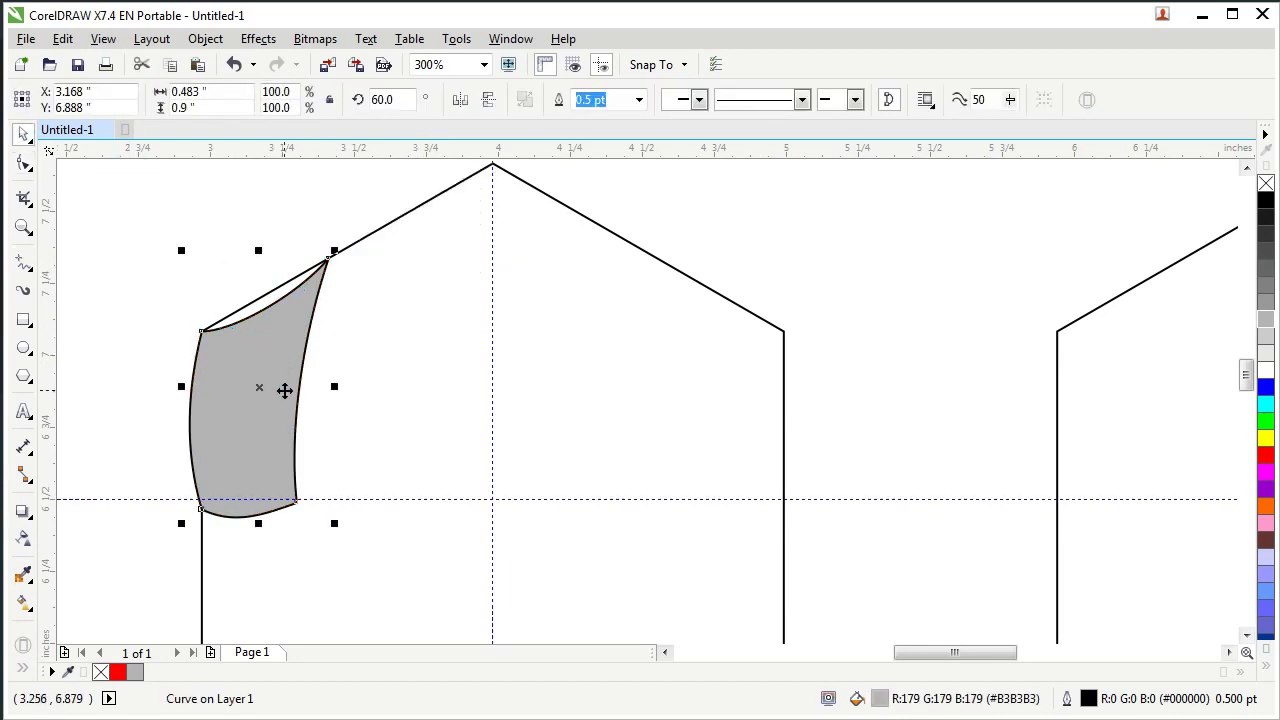
pyautogui.rightClick(285, 390)
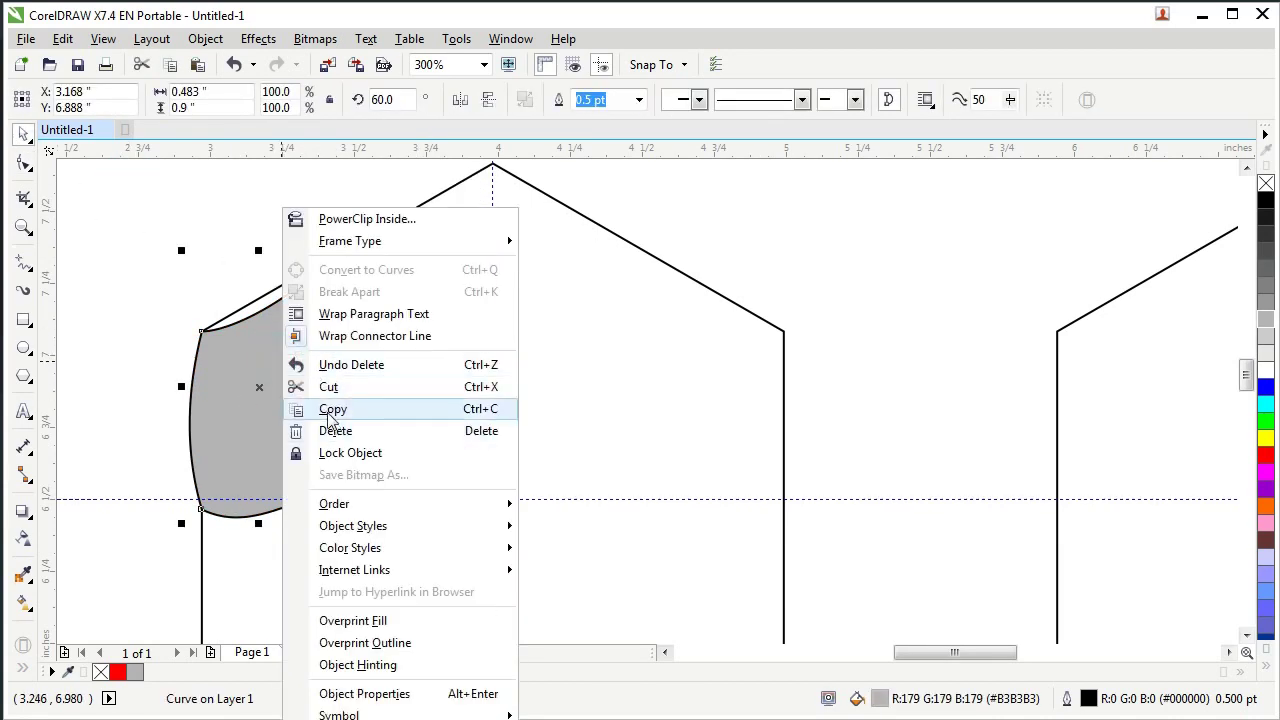
pyautogui.click(340, 411)
pyautogui.rightClick(253, 215)
pyautogui.click(310, 338)
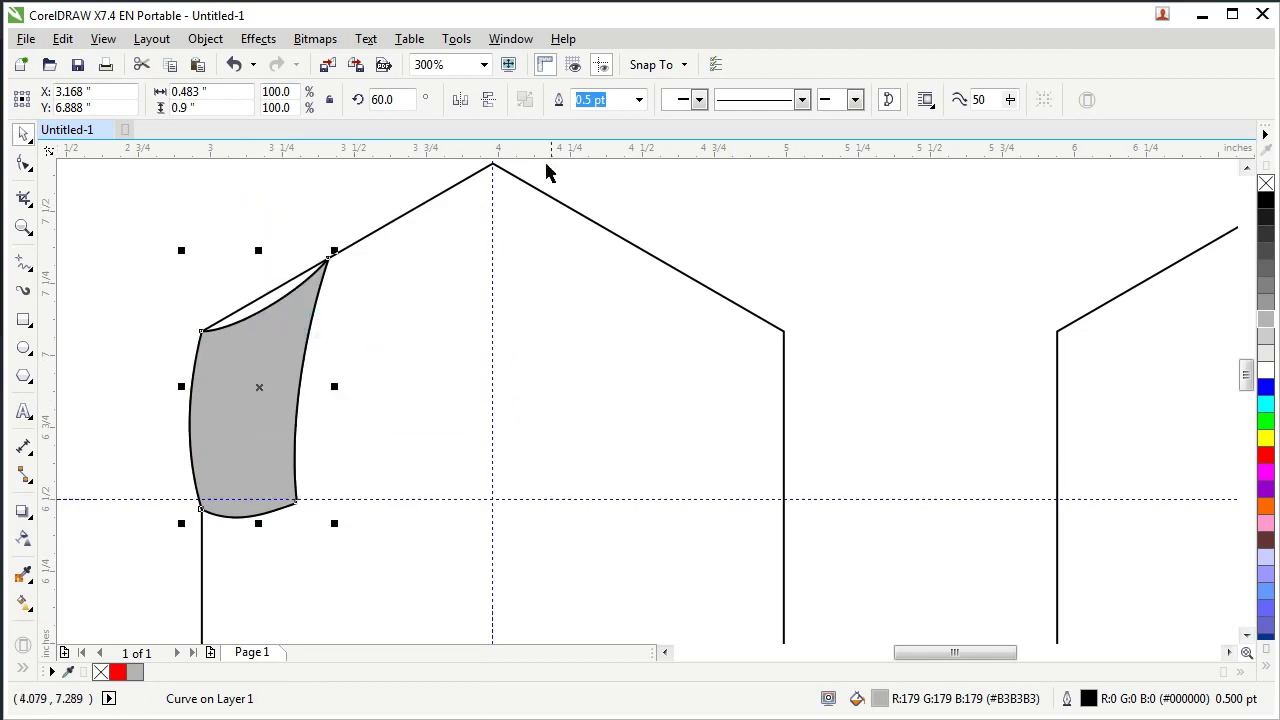
pyautogui.press('Return')
pyautogui.click(720, 193)
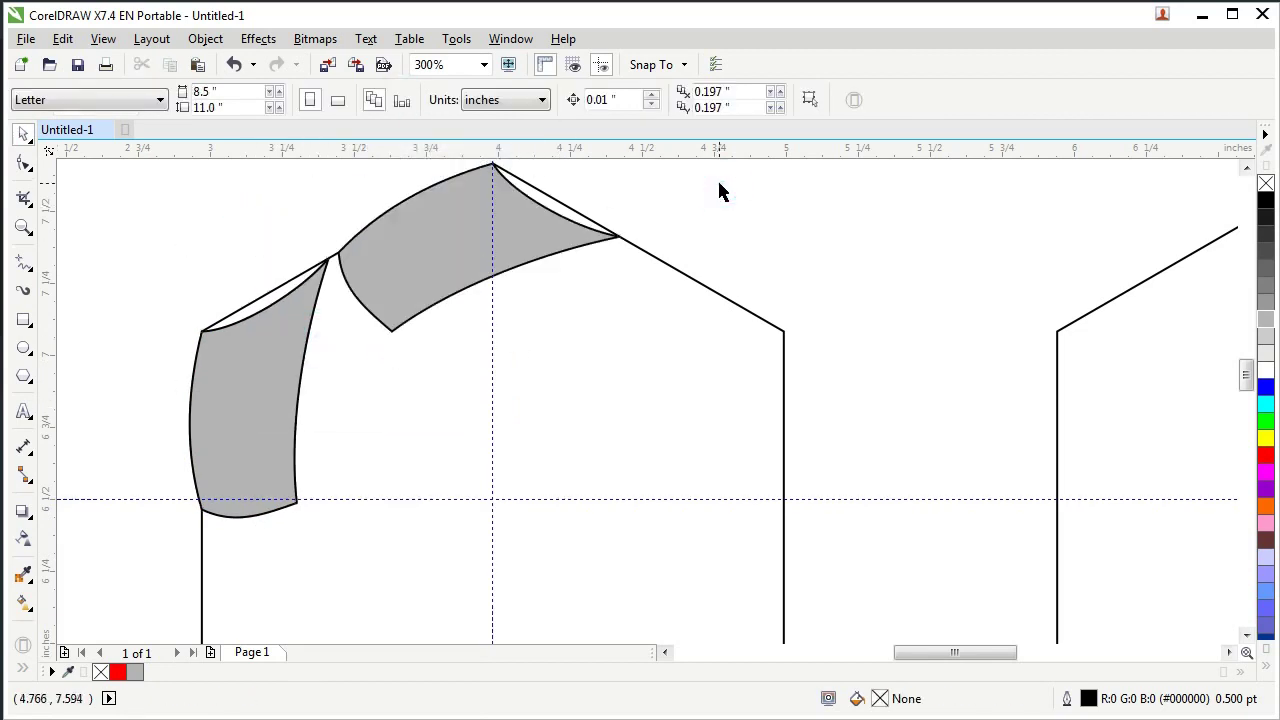
# Add a node on the top piece's left side, pull it down into a point beside the lower piece, and smooth the adjoining curves.
pyautogui.click(387, 284)
pyautogui.click(24, 163)
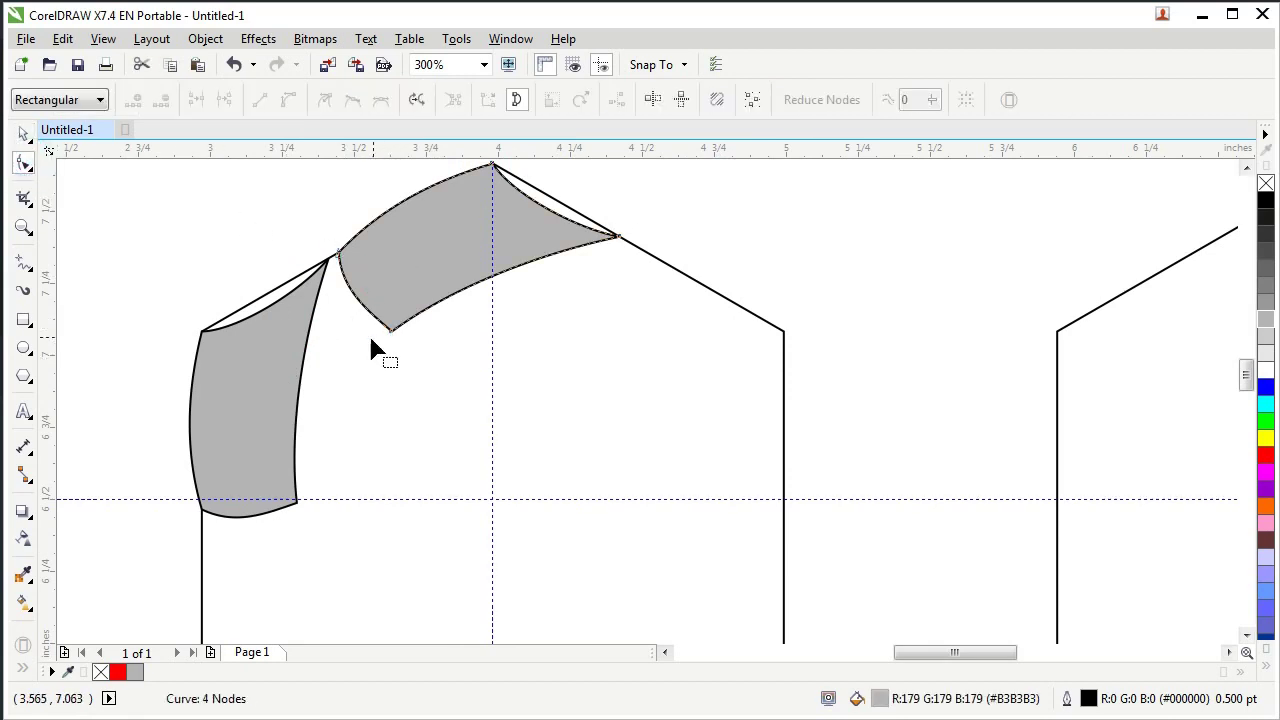
pyautogui.scroll(2, 372, 321)
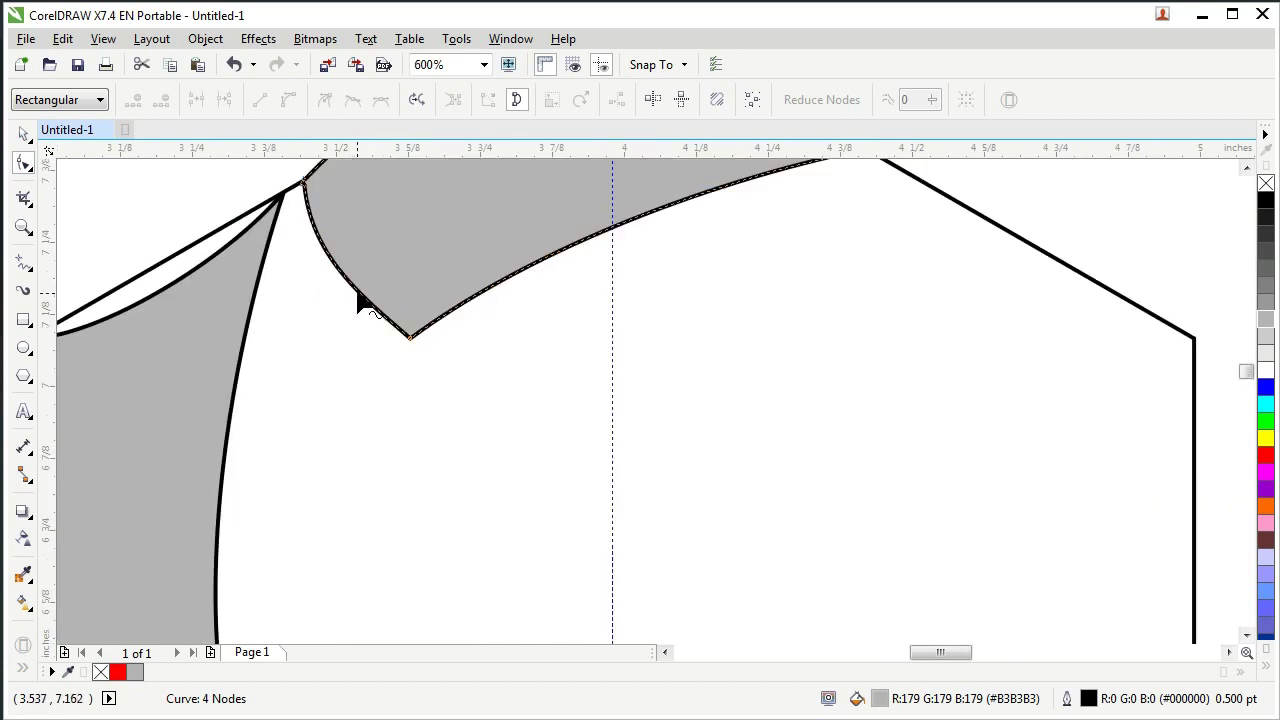
pyautogui.doubleClick(363, 305)
pyautogui.moveTo(360, 300); pyautogui.dragTo(279, 300)
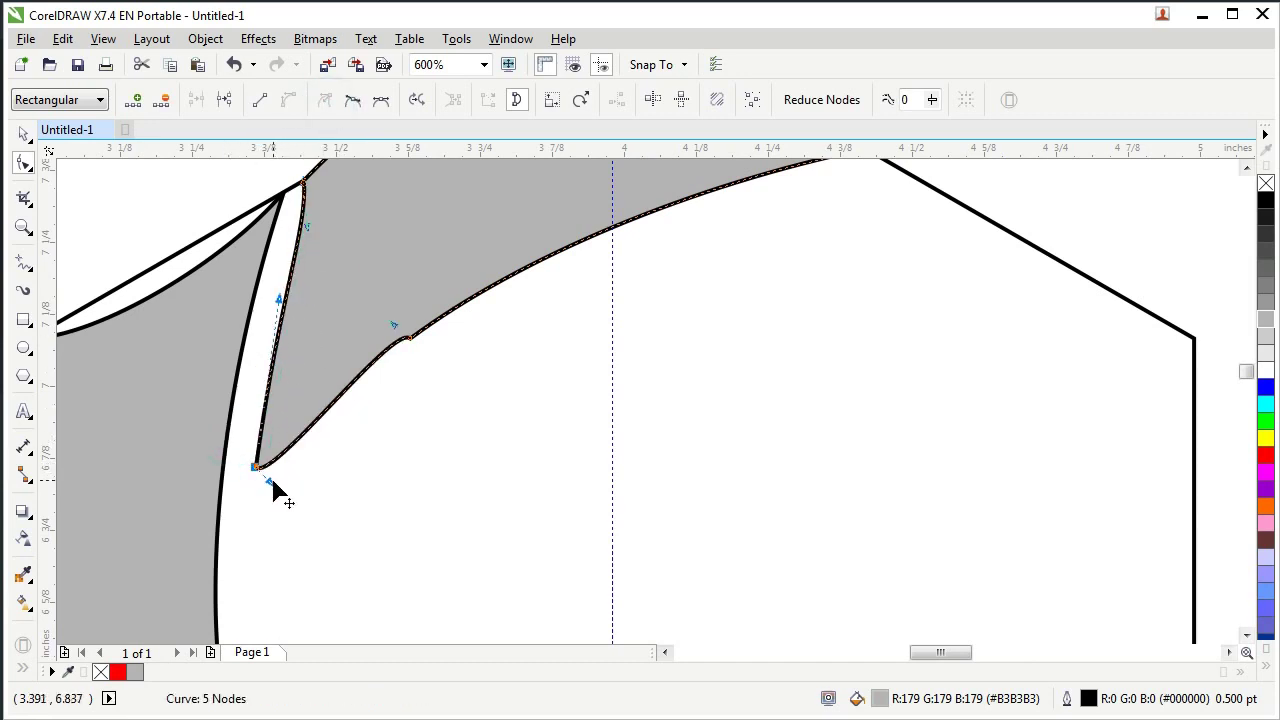
pyautogui.moveTo(269, 481); pyautogui.dragTo(313, 396)
pyautogui.moveTo(393, 325); pyautogui.dragTo(370, 368)
pyautogui.scroll(-2, 386, 408)
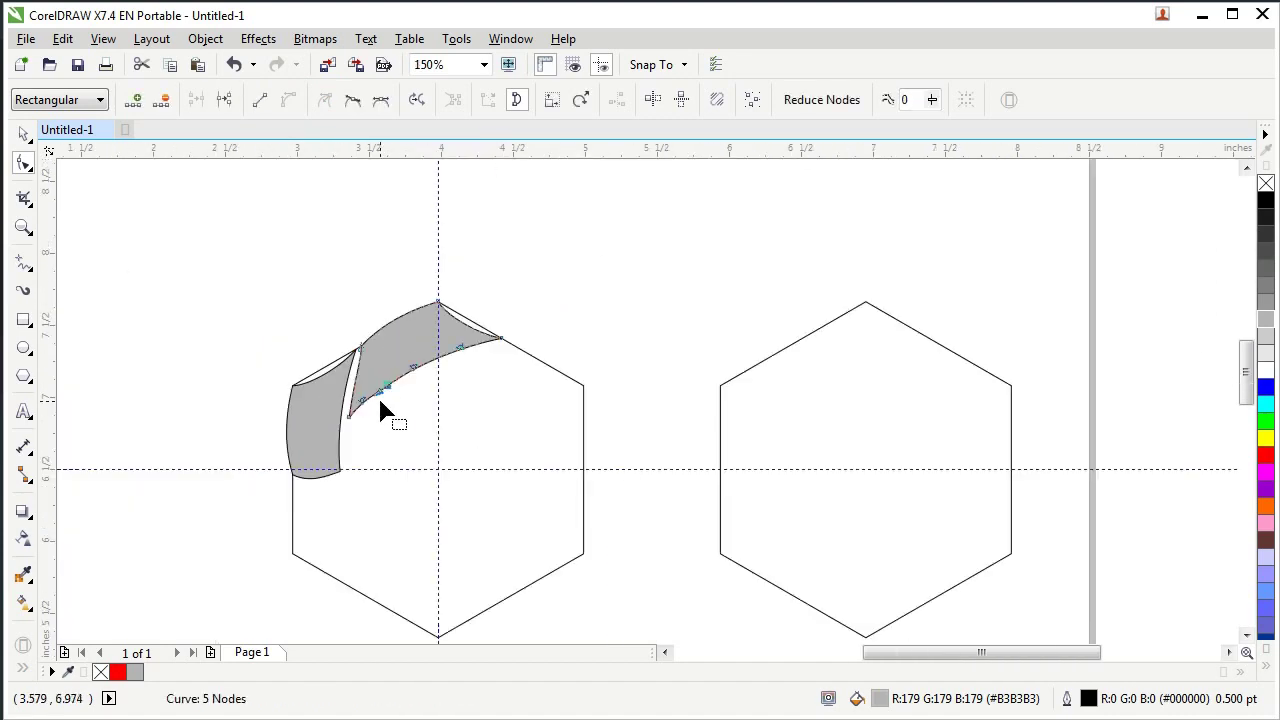
# Adjust the curve handle at the upper-left node of the top grey piece to follow the neighbouring piece.
pyautogui.scroll(1, 386, 405)
pyautogui.scroll(1, 326, 333)
pyautogui.click(355, 271)
pyautogui.moveTo(359, 315); pyautogui.dragTo(352, 312)
pyautogui.click(403, 160)
pyautogui.click(23, 135)
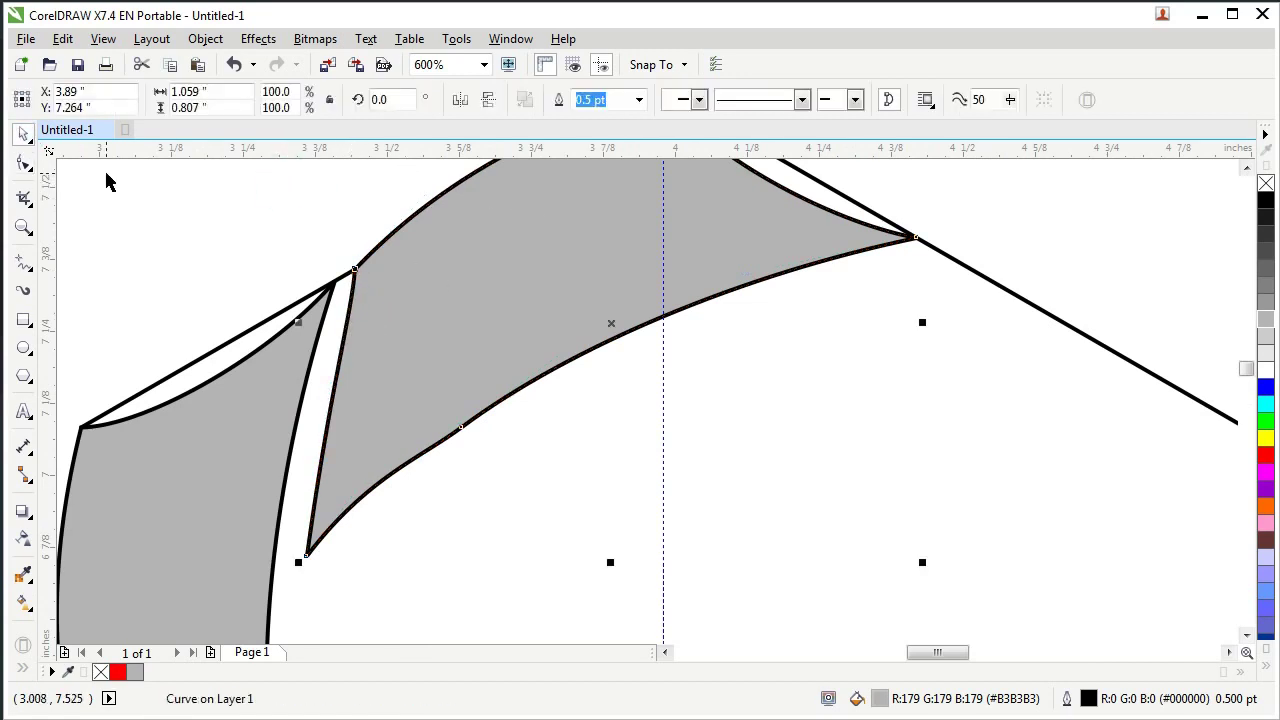
# Turn off snapping to objects.
pyautogui.click(106, 174)
pyautogui.click(662, 64)
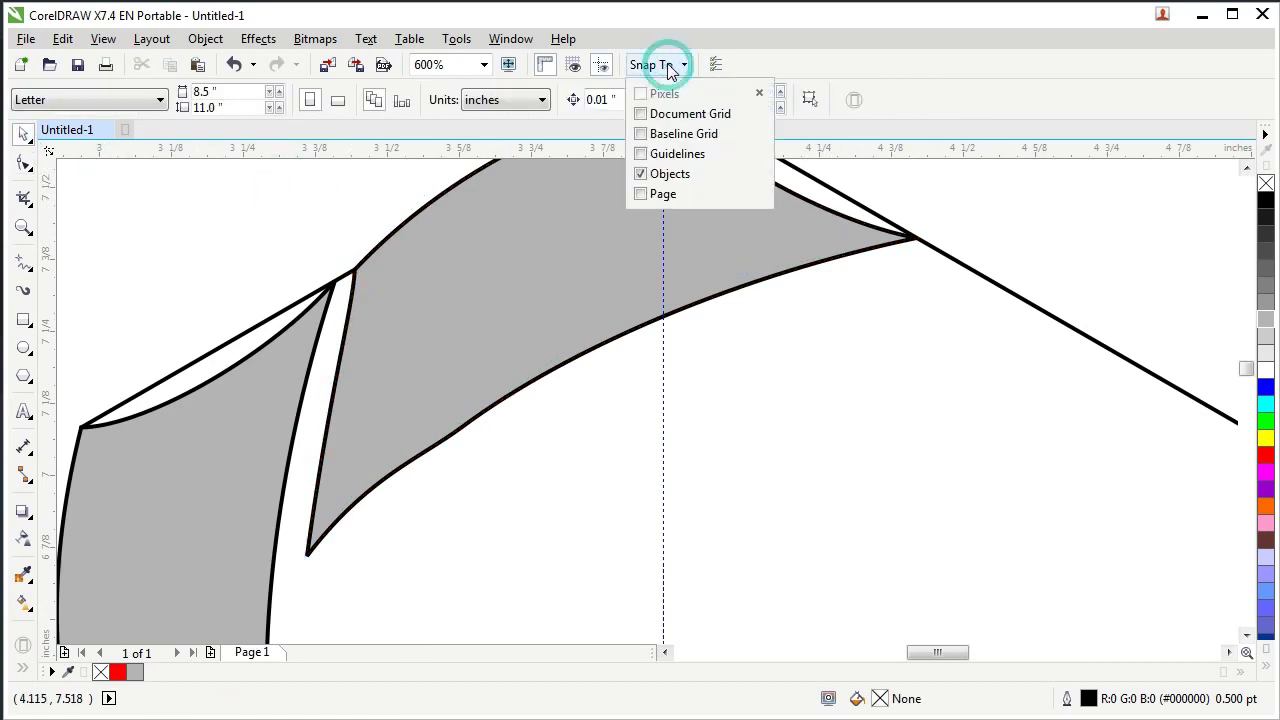
pyautogui.click(660, 171)
# Bend the top piece's left side slightly and shift its upper-left node away from the neighbouring piece to even the gap.
pyautogui.click(417, 320)
pyautogui.click(24, 162)
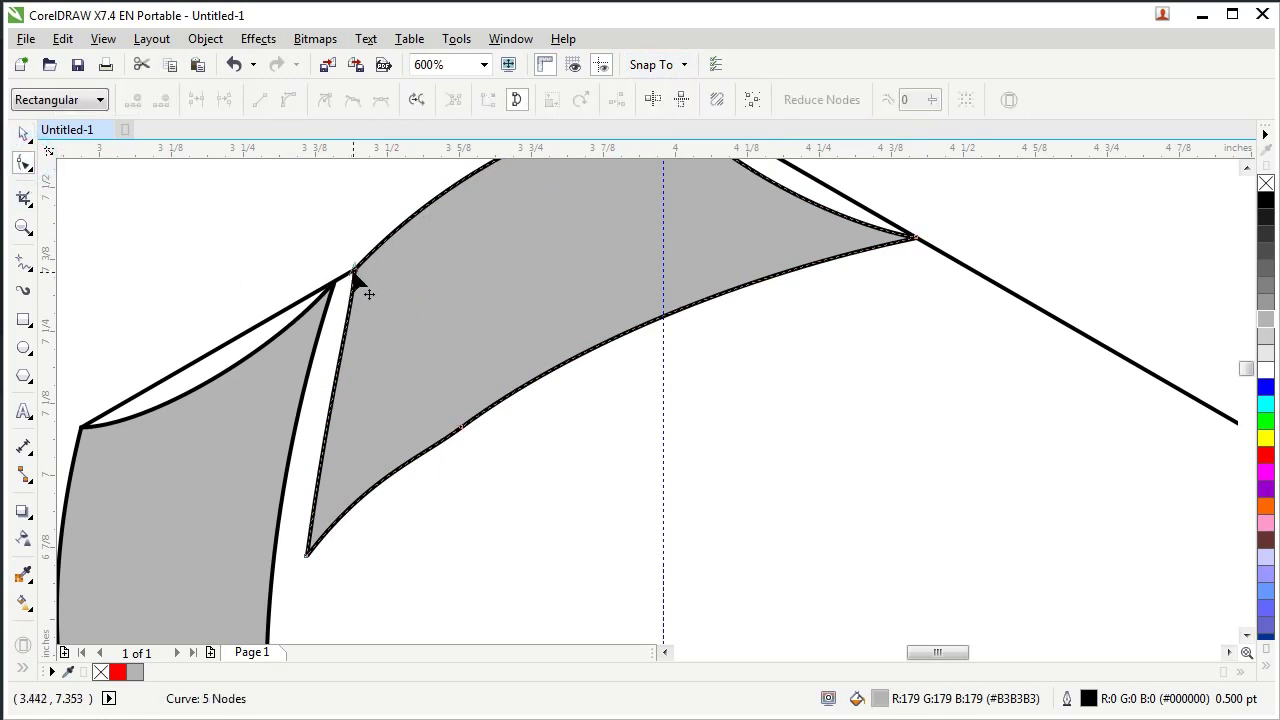
pyautogui.moveTo(357, 320); pyautogui.dragTo(346, 320)
pyautogui.click(318, 244)
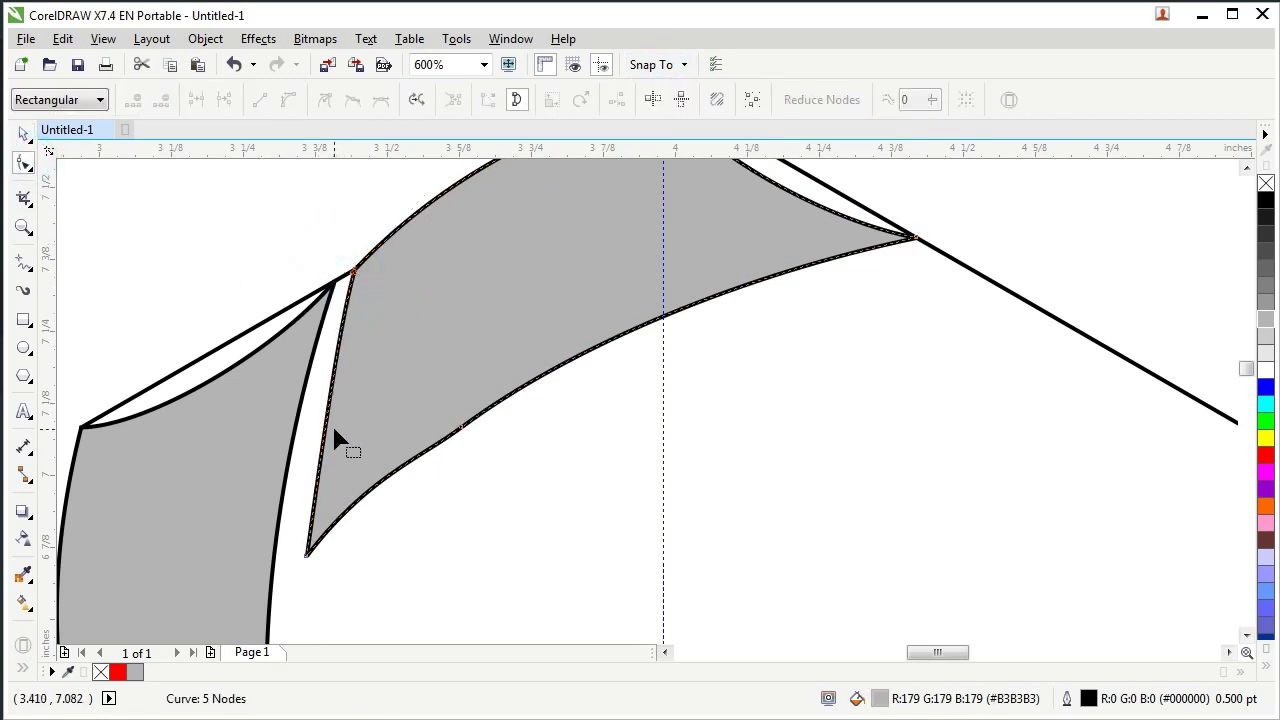
pyautogui.click(308, 560)
pyautogui.moveTo(352, 272); pyautogui.dragTo(361, 269)
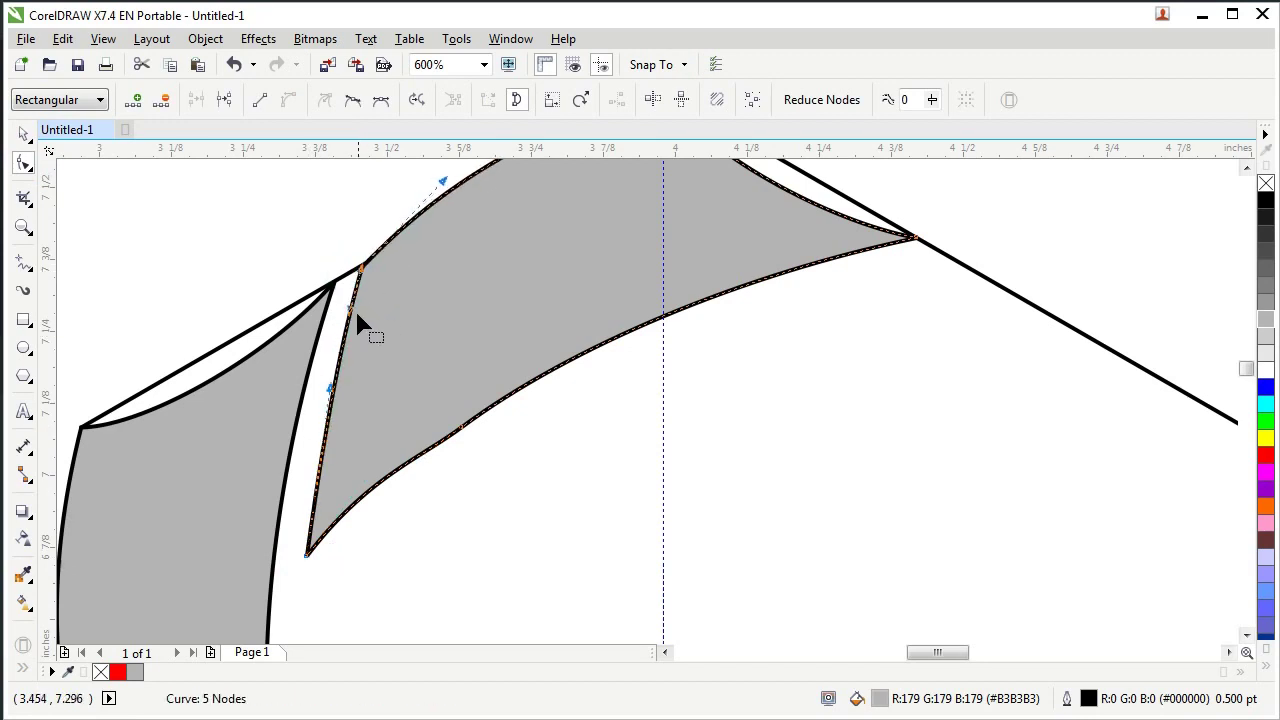
pyautogui.scroll(-2, 486, 449)
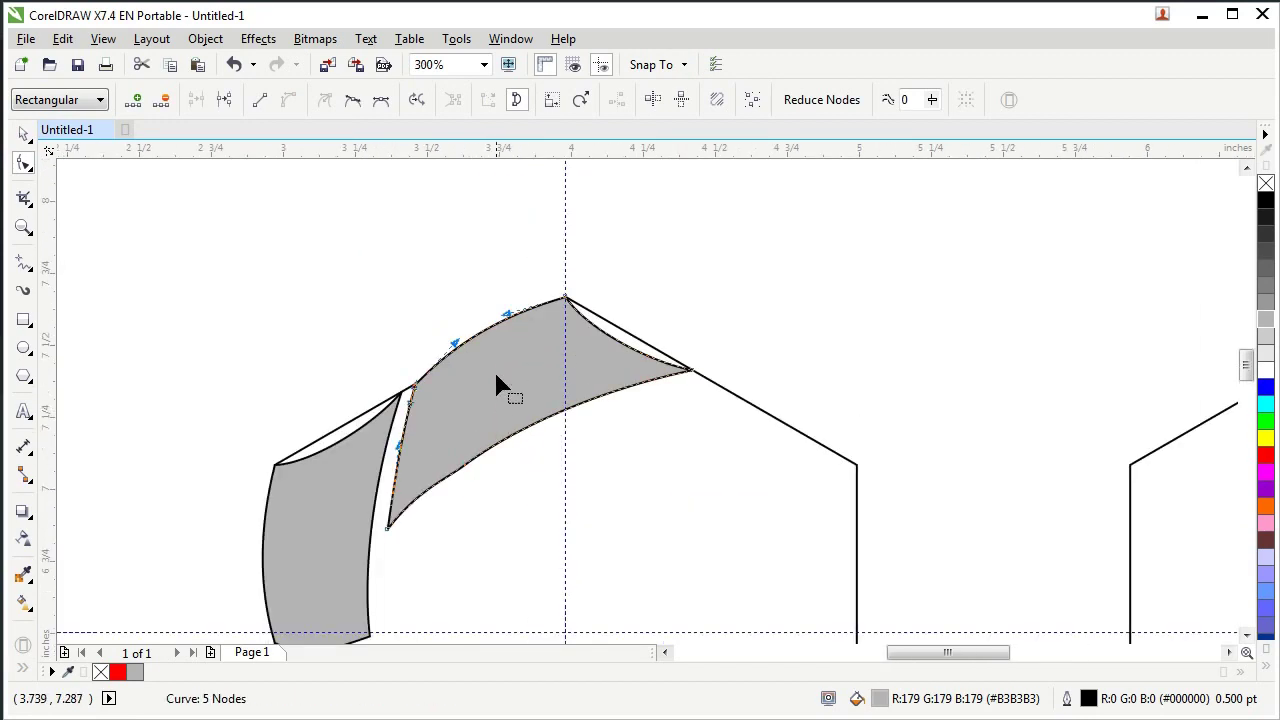
pyautogui.click(23, 134)
pyautogui.click(229, 220)
# Add two nodes on the top piece's concave right side and move them out to the hexagon's edge.
pyautogui.scroll(1, 634, 327)
pyautogui.click(591, 363)
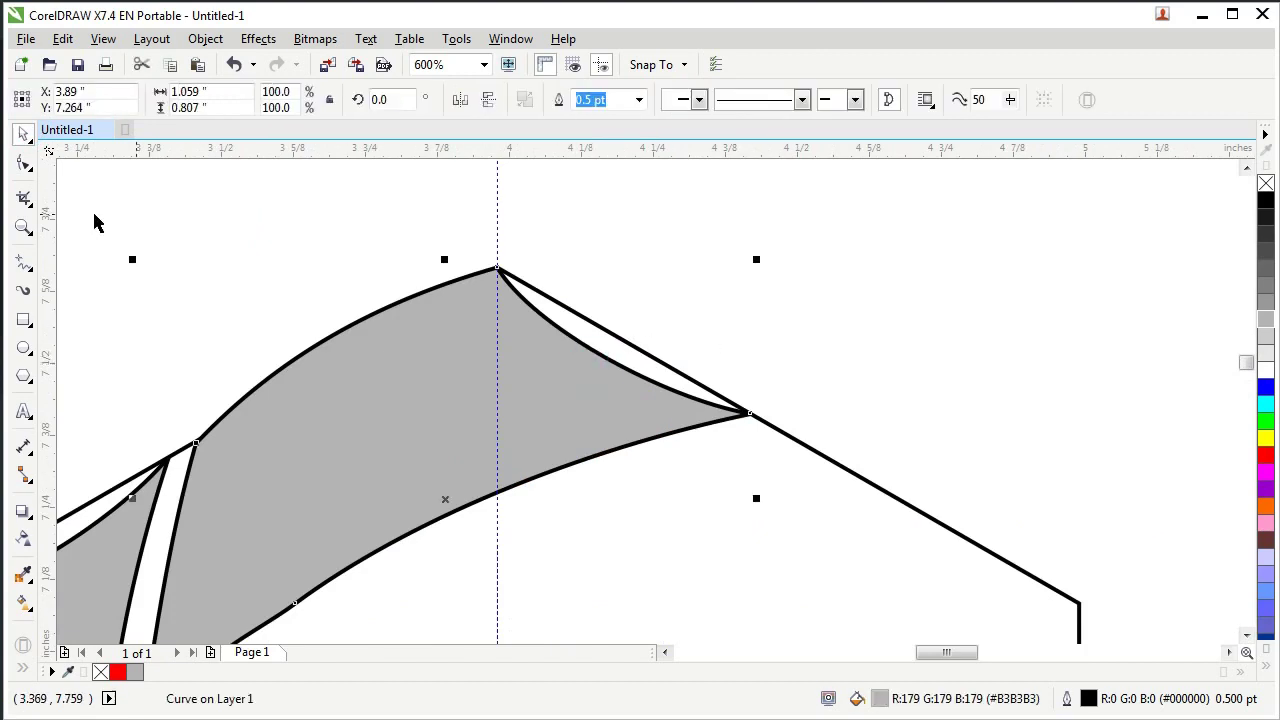
pyautogui.click(24, 163)
pyautogui.moveTo(668, 399); pyautogui.dragTo(672, 373)
pyautogui.doubleClick(550, 315)
pyautogui.moveTo(550, 315); pyautogui.dragTo(590, 344)
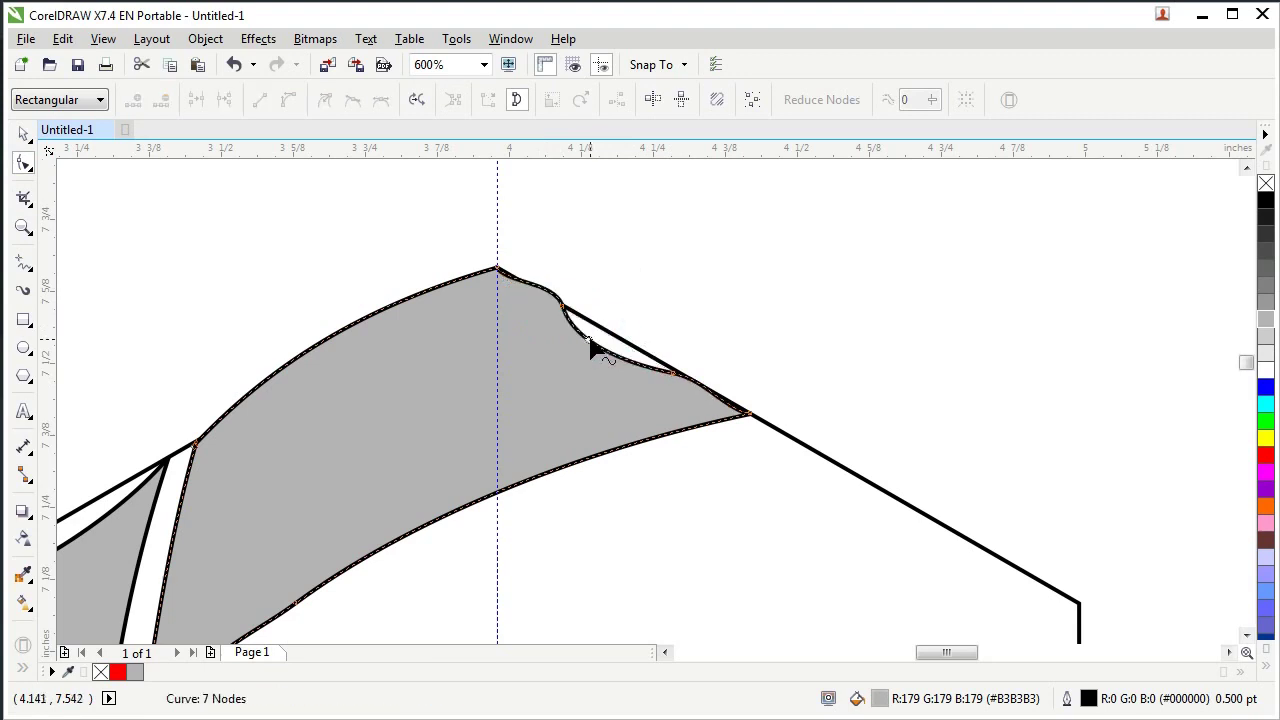
# Adjust the curve handle at the top piece's apex node to reshape the segment beside it.
pyautogui.click(497, 270)
pyautogui.scroll(2, 497, 270)
pyautogui.moveTo(386, 485); pyautogui.dragTo(404, 471)
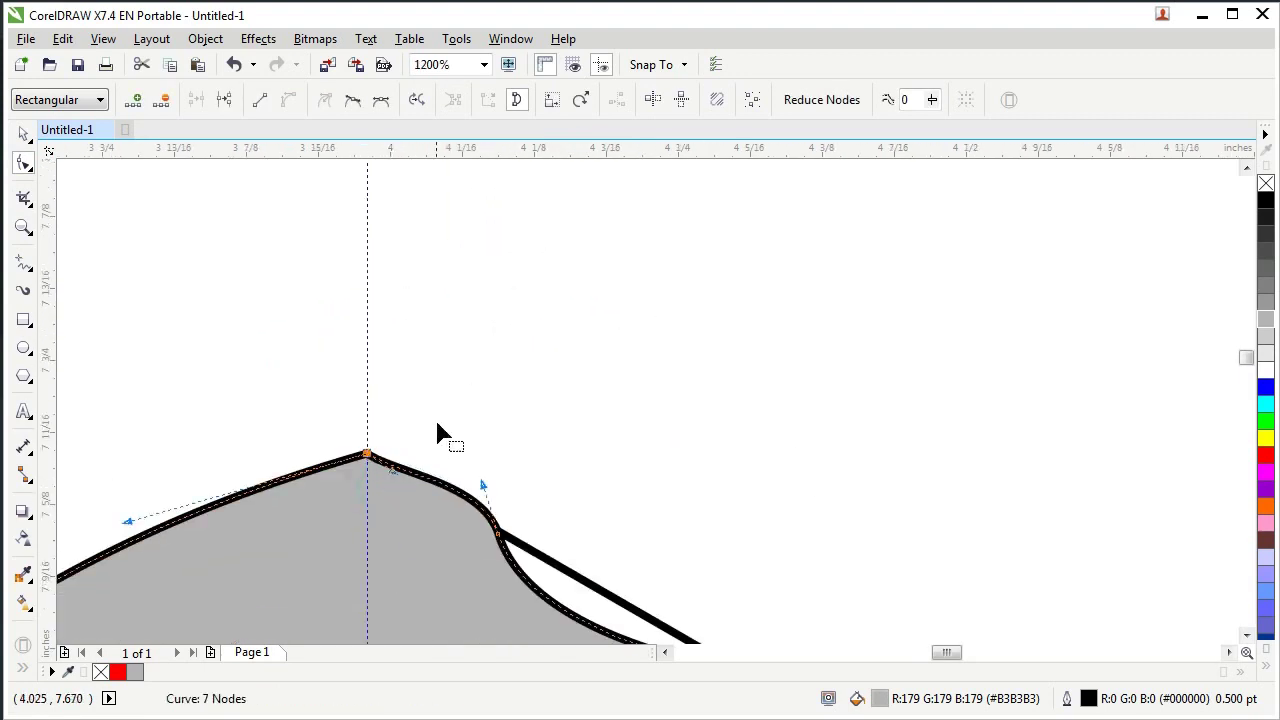
# Delete the extra node on the lower curved edge of the top segment.
pyautogui.click(500, 277)
pyautogui.scroll(-2, 500, 278)
pyautogui.scroll(1, 298, 560)
pyautogui.moveTo(406, 392); pyautogui.dragTo(469, 461)
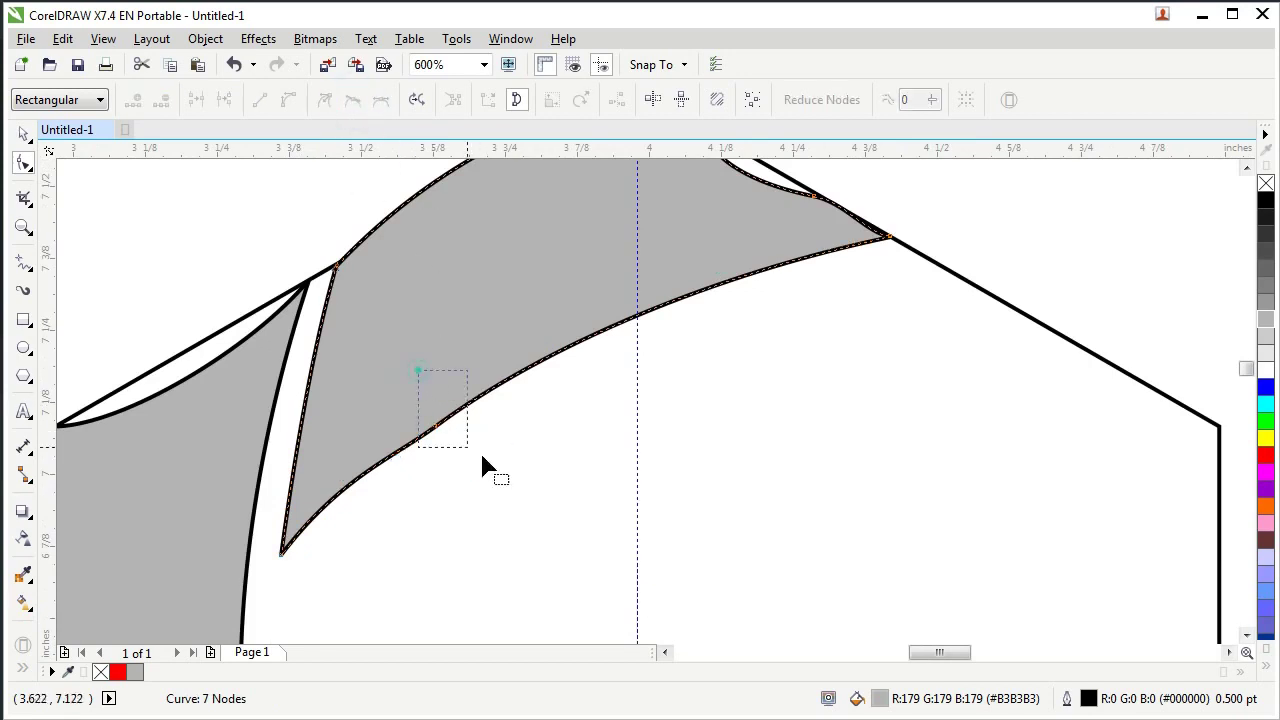
pyautogui.press('Delete')
# Delete the grey segment on the hexagon's left side.
pyautogui.scroll(-1, 617, 311)
pyautogui.click(24, 133)
pyautogui.click(398, 437)
pyautogui.press('Delete')
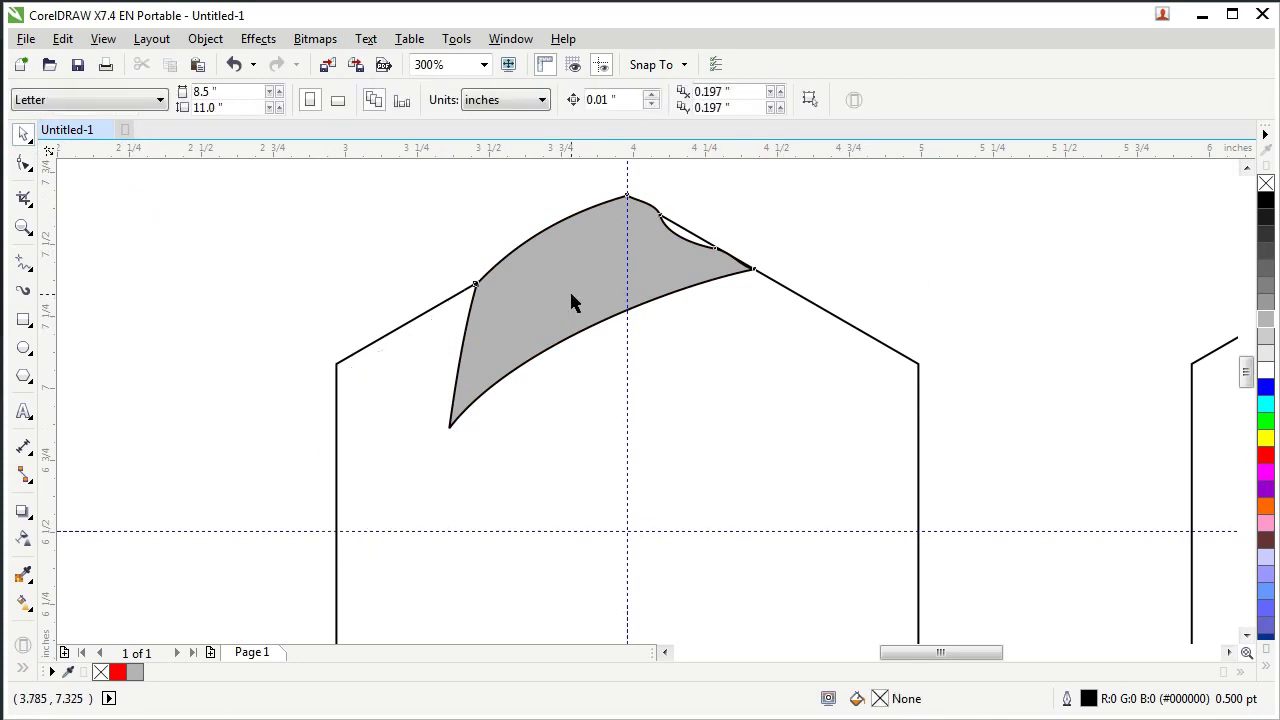
# Rotate the remaining top segment to 60° around the hexagon's centre.
pyautogui.click(571, 300)
pyautogui.scroll(-1, 452, 289)
pyautogui.click(393, 101)
pyautogui.press('Return')
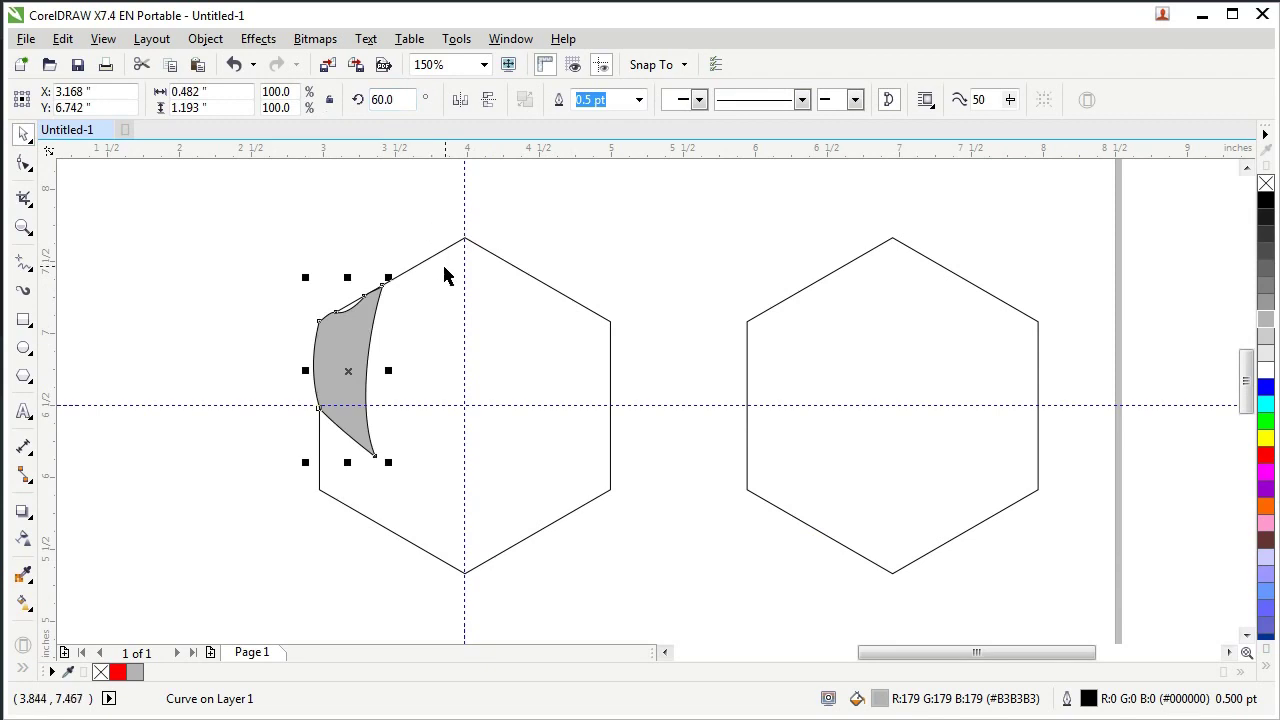
# Copy and paste the left segment, then set the copy's rotation to 0°.
pyautogui.scroll(1, 433, 358)
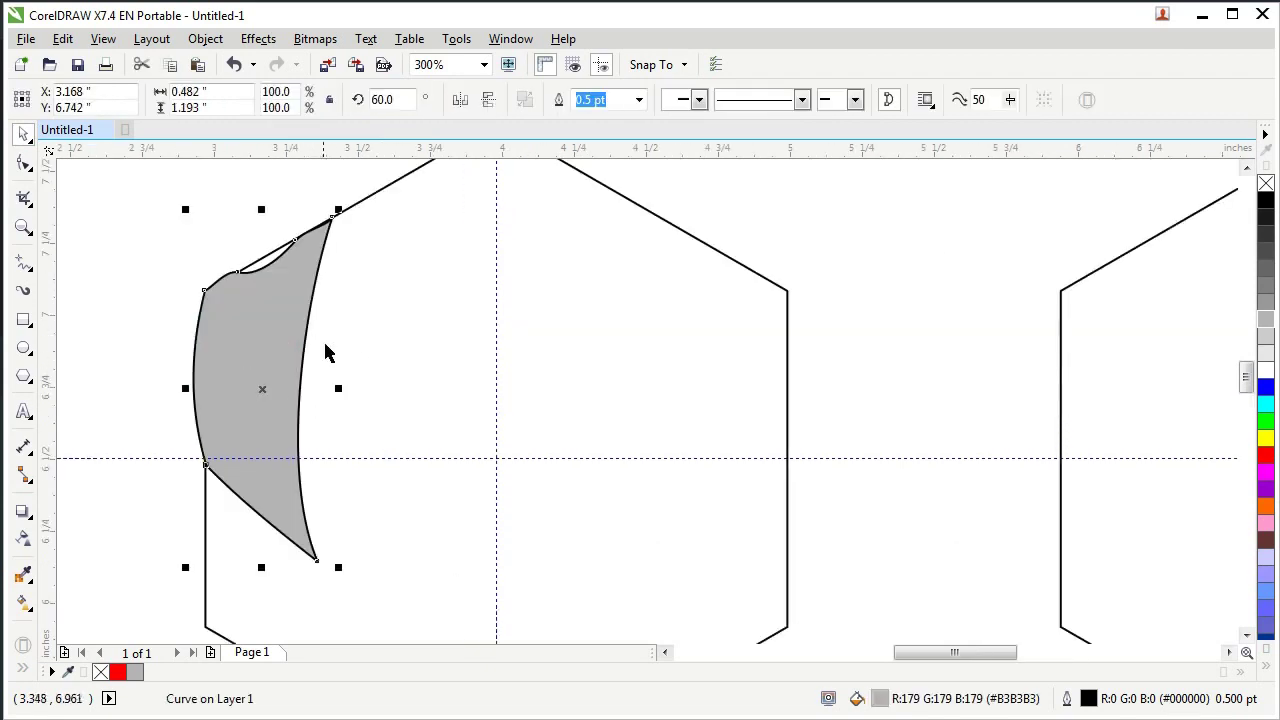
pyautogui.rightClick(266, 344)
pyautogui.click(323, 409)
pyautogui.scroll(-1, 314, 384)
pyautogui.rightClick(522, 231)
pyautogui.click(563, 351)
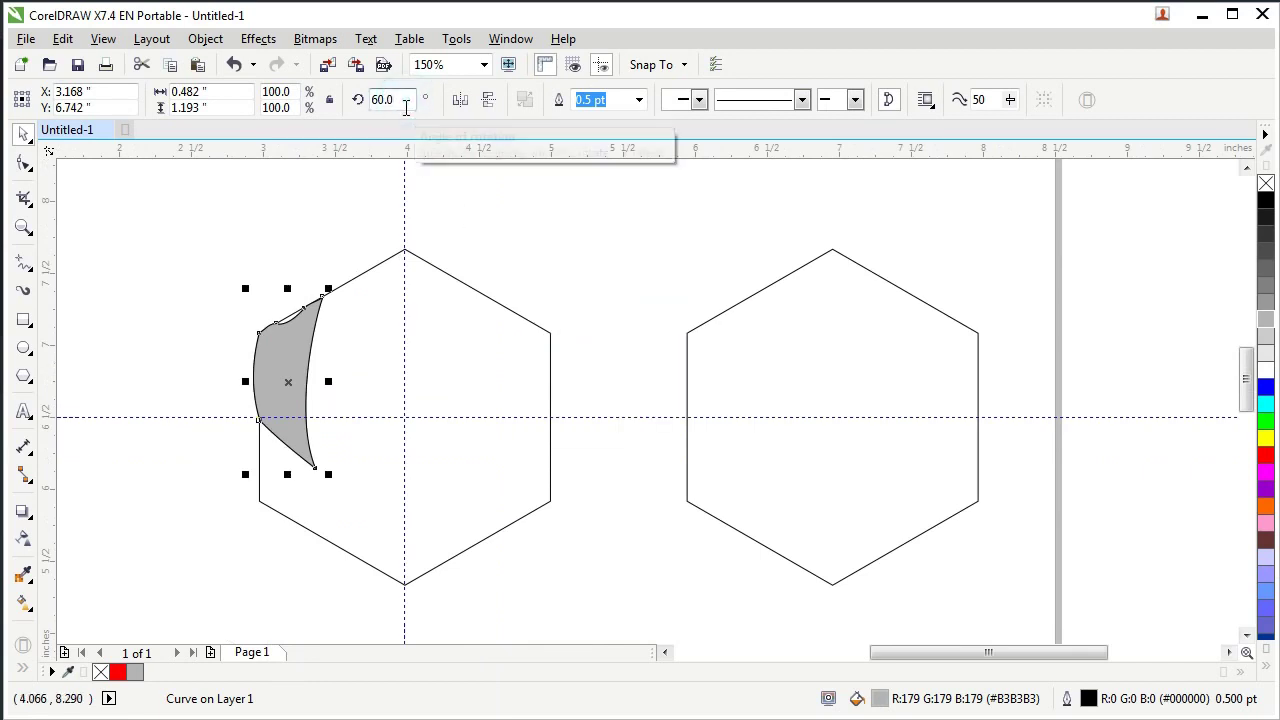
pyautogui.doubleClick(400, 100)
pyautogui.write('0')
pyautogui.press('Return')
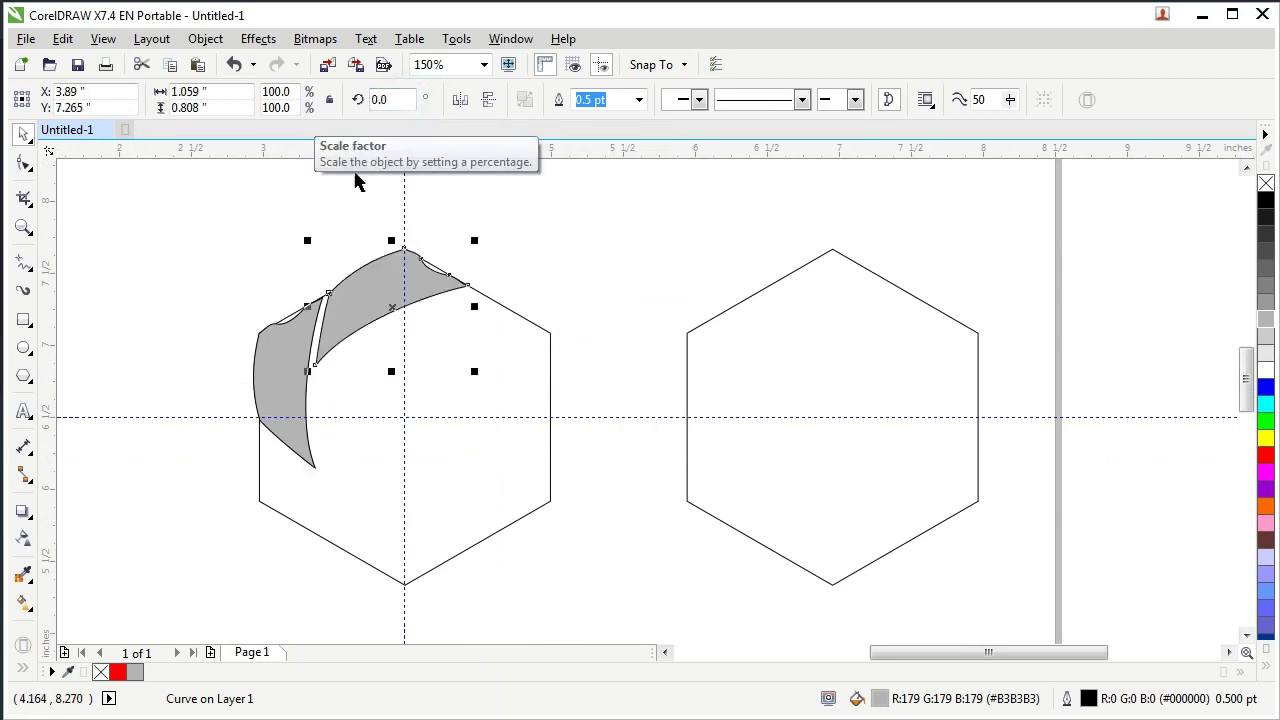
# Delete the copied segment at the hexagon's top.
pyautogui.click(540, 272)
pyautogui.click(351, 314)
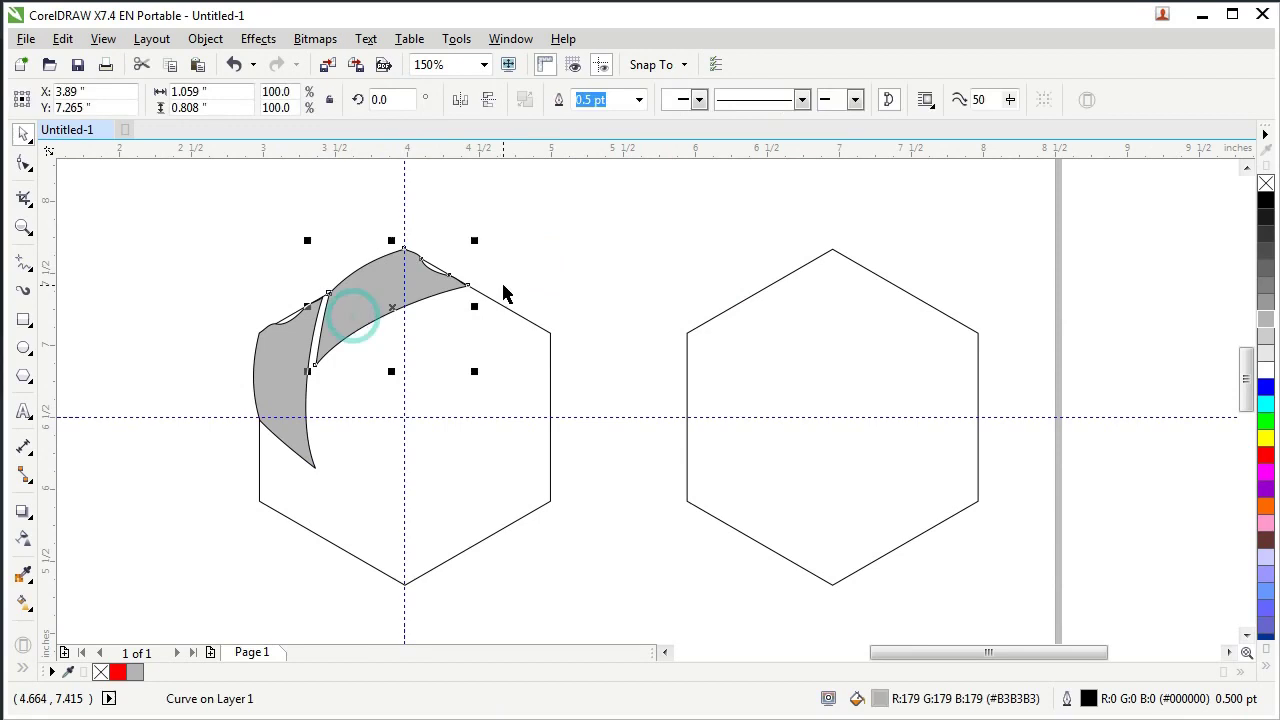
pyautogui.rightClick(371, 306)
pyautogui.click(422, 416)
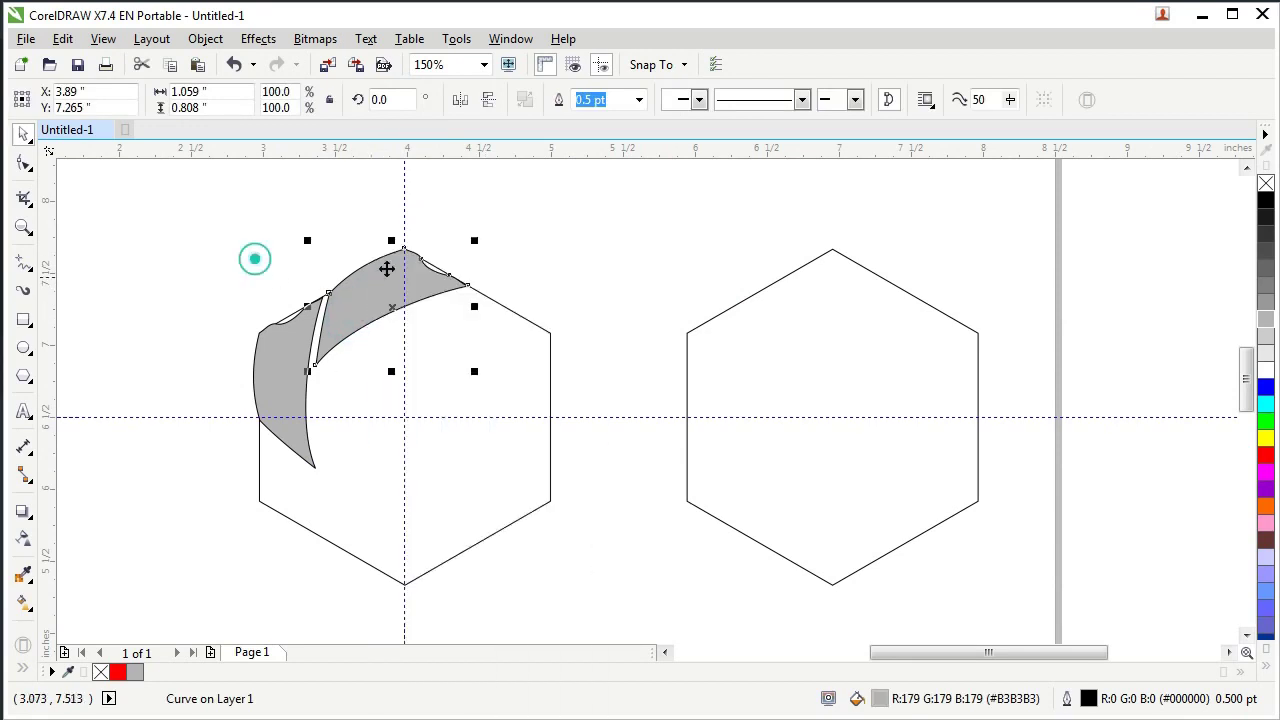
pyautogui.scroll(2, 278, 343)
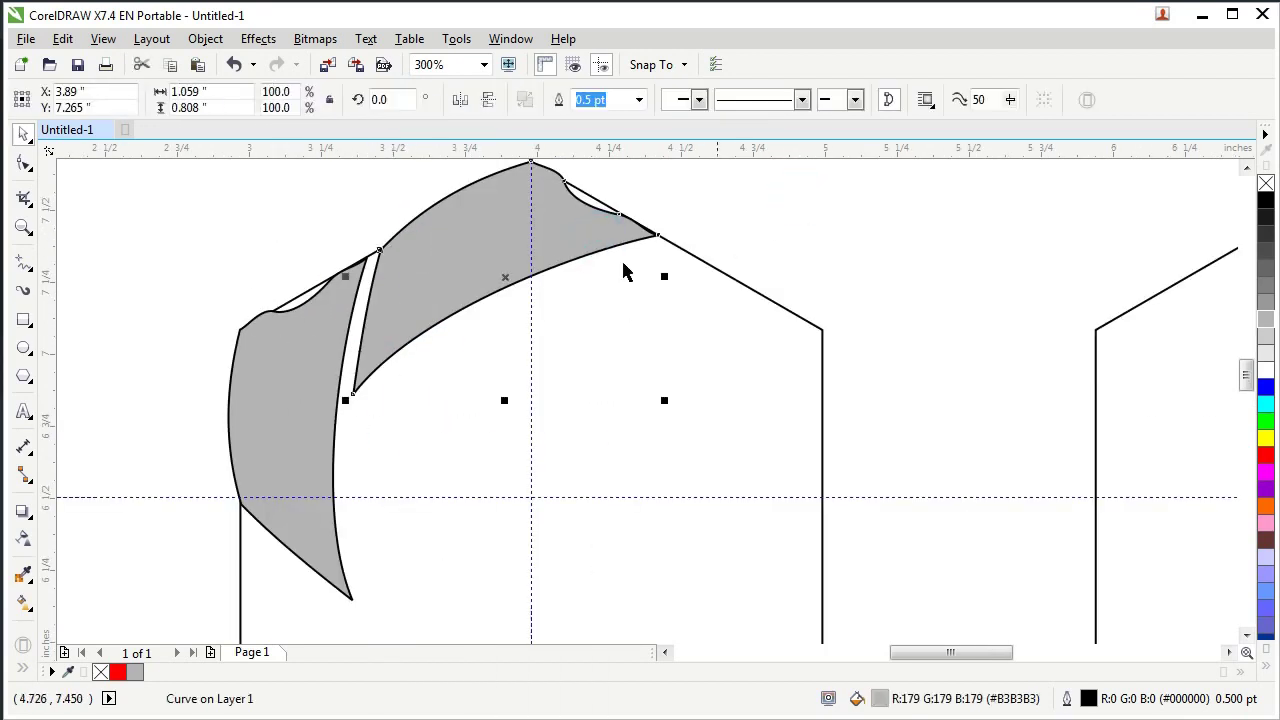
pyautogui.press('Delete')
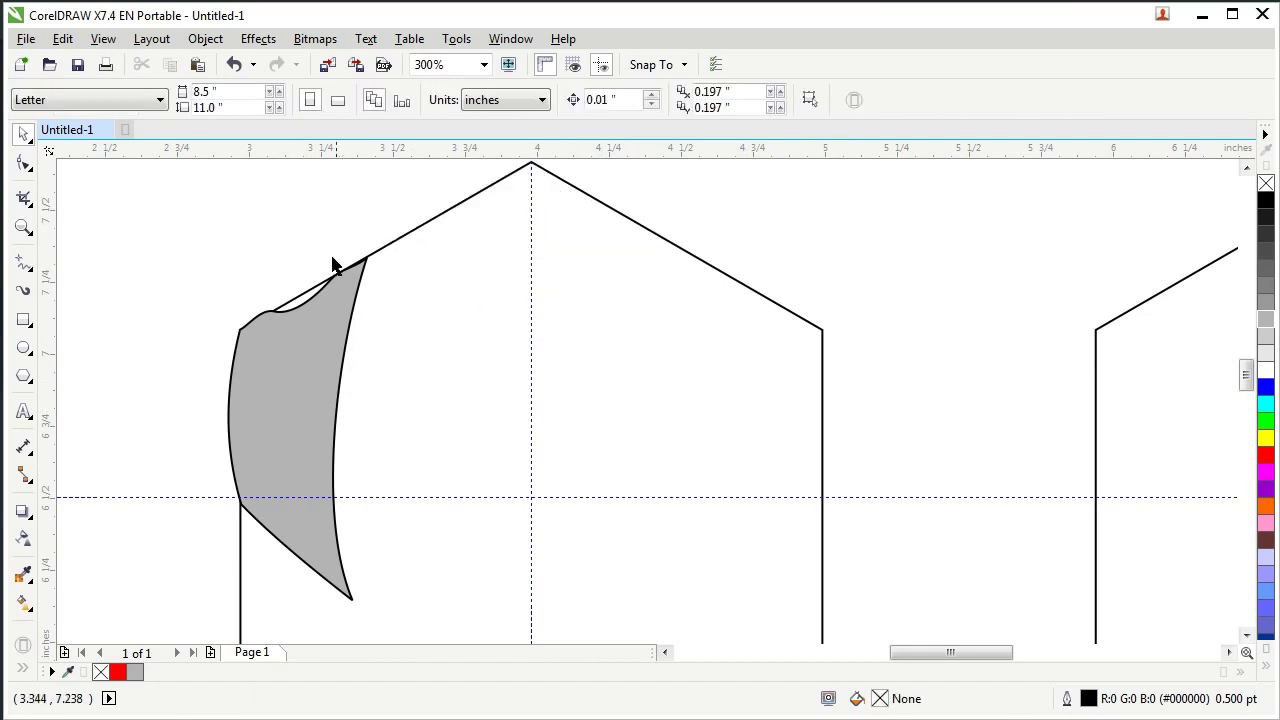
# Draw a rectangle about 0.325 by 0.063 inches beside the segment's upper end, convert it to curves and delete its lower-left node.
pyautogui.click(26, 322)
pyautogui.scroll(2, 195, 348)
pyautogui.moveTo(131, 245); pyautogui.dragTo(319, 280)
pyautogui.click(1074, 100)
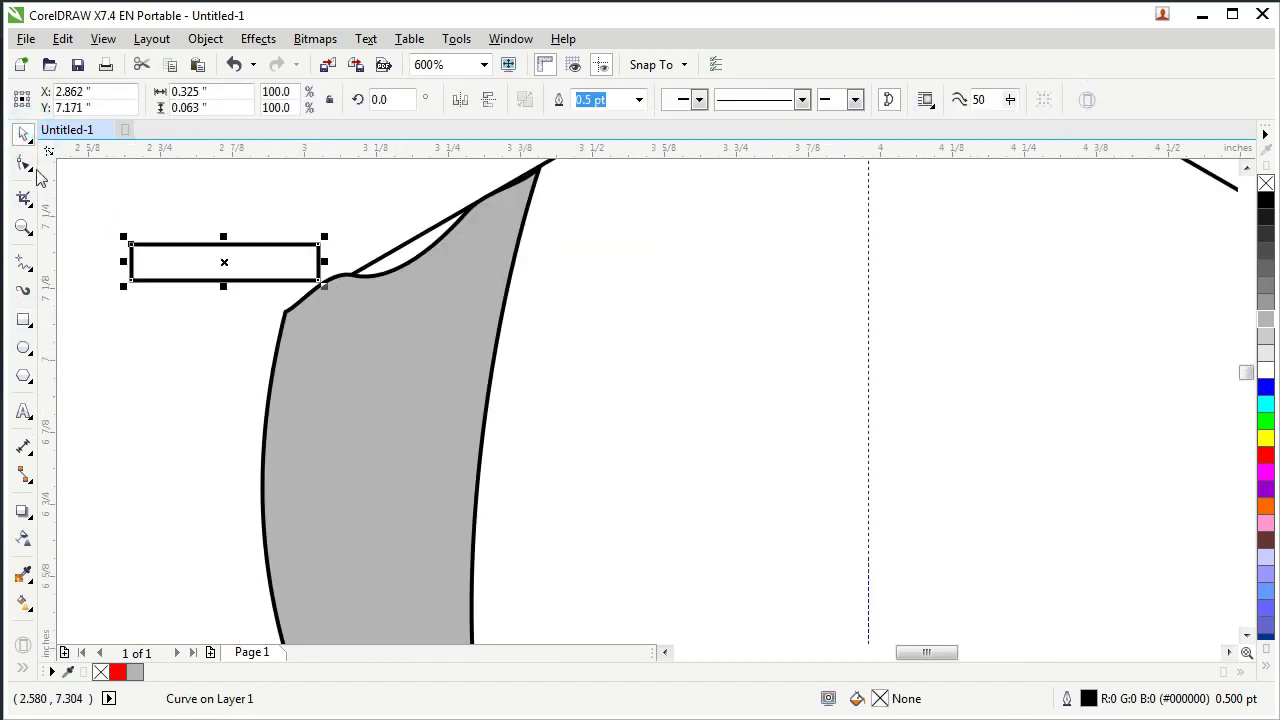
pyautogui.click(24, 163)
pyautogui.moveTo(112, 265); pyautogui.dragTo(148, 294)
pyautogui.press('Delete')
# Move the triangle's nodes so its short side runs parallel to the grey segment's left edge with a narrow gap.
pyautogui.moveTo(295, 208); pyautogui.dragTo(260, 364)
pyautogui.moveTo(260, 320); pyautogui.dragTo(272, 308)
pyautogui.moveTo(259, 358); pyautogui.dragTo(261, 362)
pyautogui.scroll(3, 212, 312)
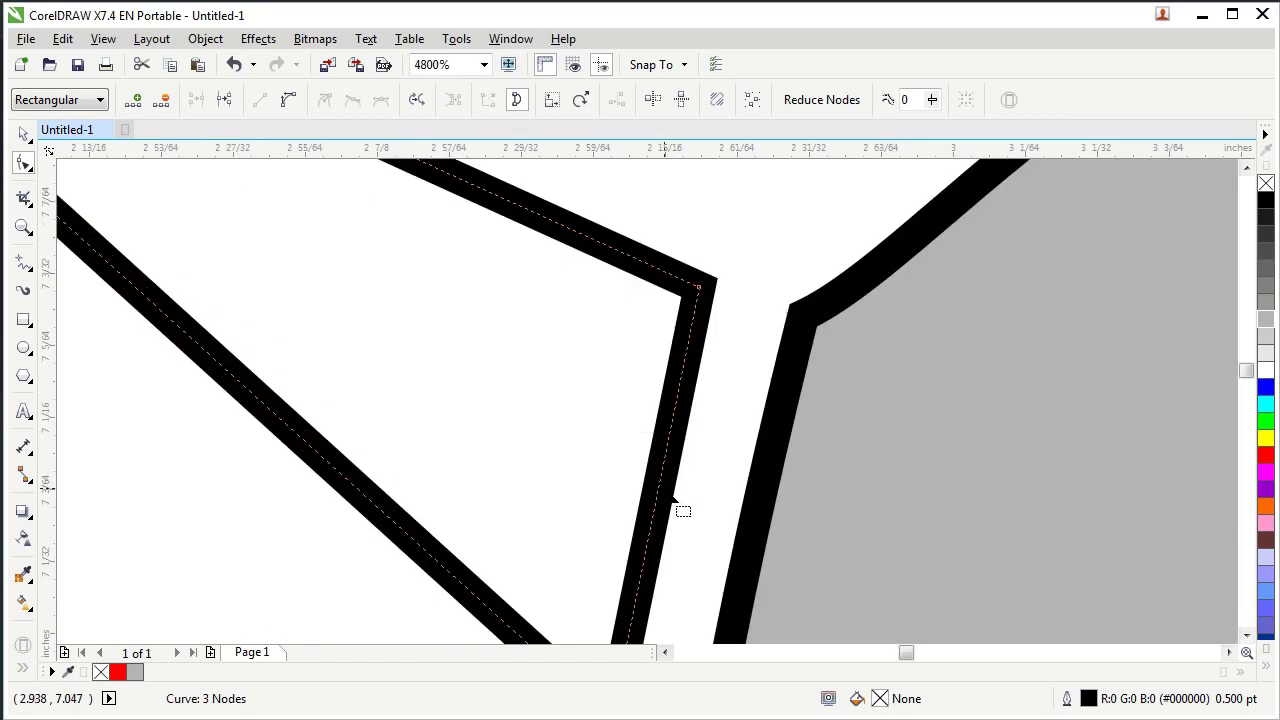
pyautogui.click(640, 500)
pyautogui.scroll(-2, 551, 268)
pyautogui.moveTo(574, 300); pyautogui.dragTo(571, 300)
pyautogui.scroll(-1, 320, 448)
# Convert all the triangle's sides to curves and bend them into a curved arm shape.
pyautogui.moveTo(263, 220); pyautogui.dragTo(488, 444)
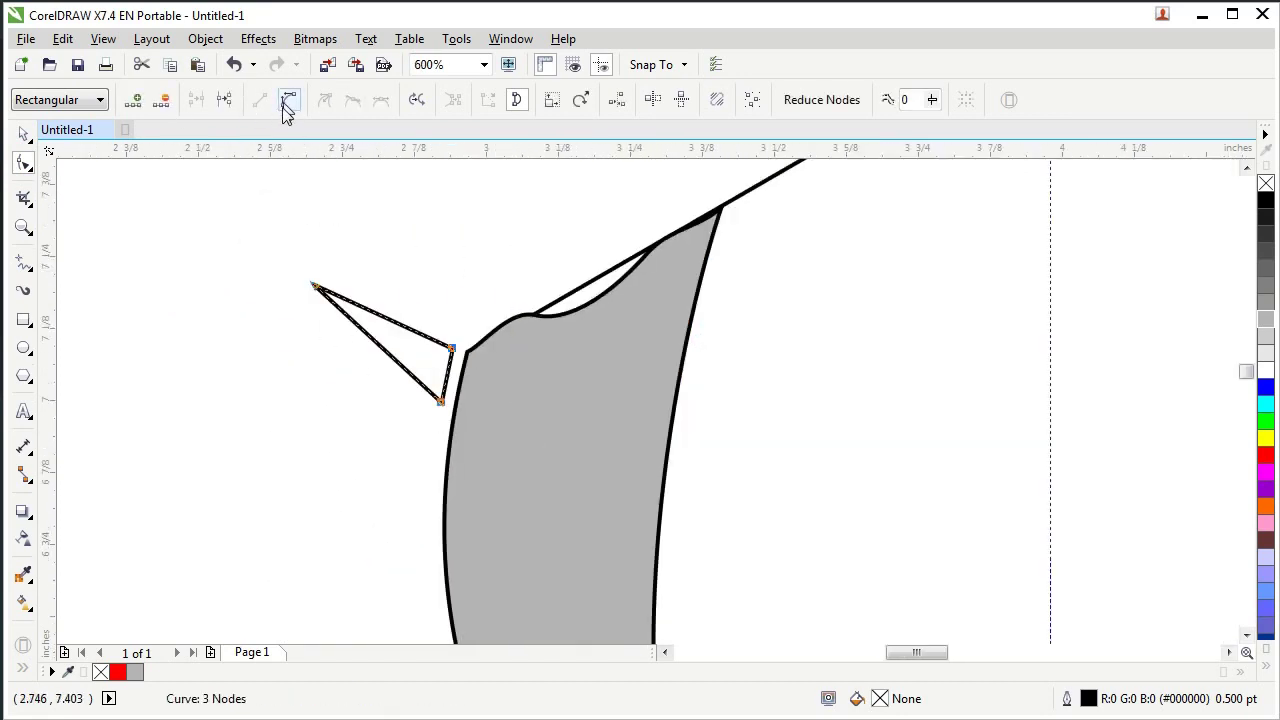
pyautogui.click(395, 385)
pyautogui.scroll(1, 395, 385)
pyautogui.moveTo(500, 377); pyautogui.dragTo(462, 368)
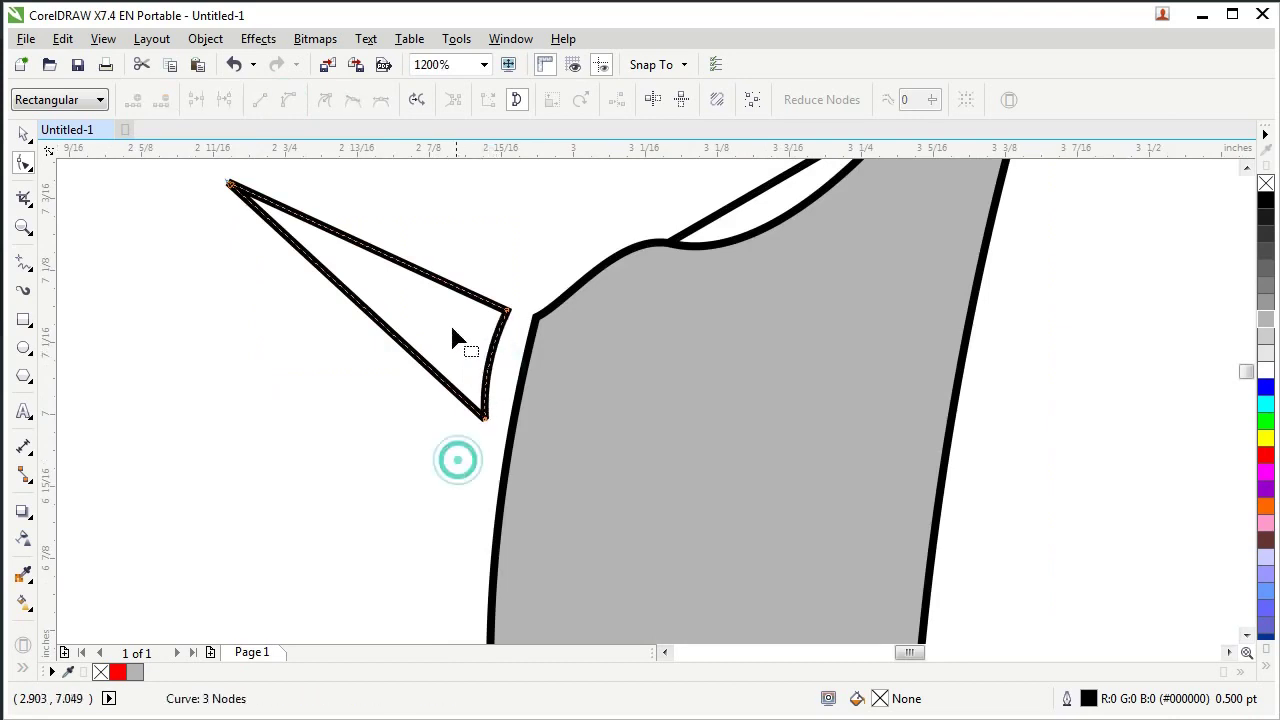
pyautogui.click(1246, 168)
pyautogui.moveTo(166, 231); pyautogui.dragTo(262, 224)
pyautogui.moveTo(342, 310); pyautogui.dragTo(310, 358)
pyautogui.moveTo(358, 278); pyautogui.dragTo(503, 323)
# Refine the arm's short side by straightening its curve and nudging its two end nodes to follow the body's edge.
pyautogui.scroll(2, 505, 440)
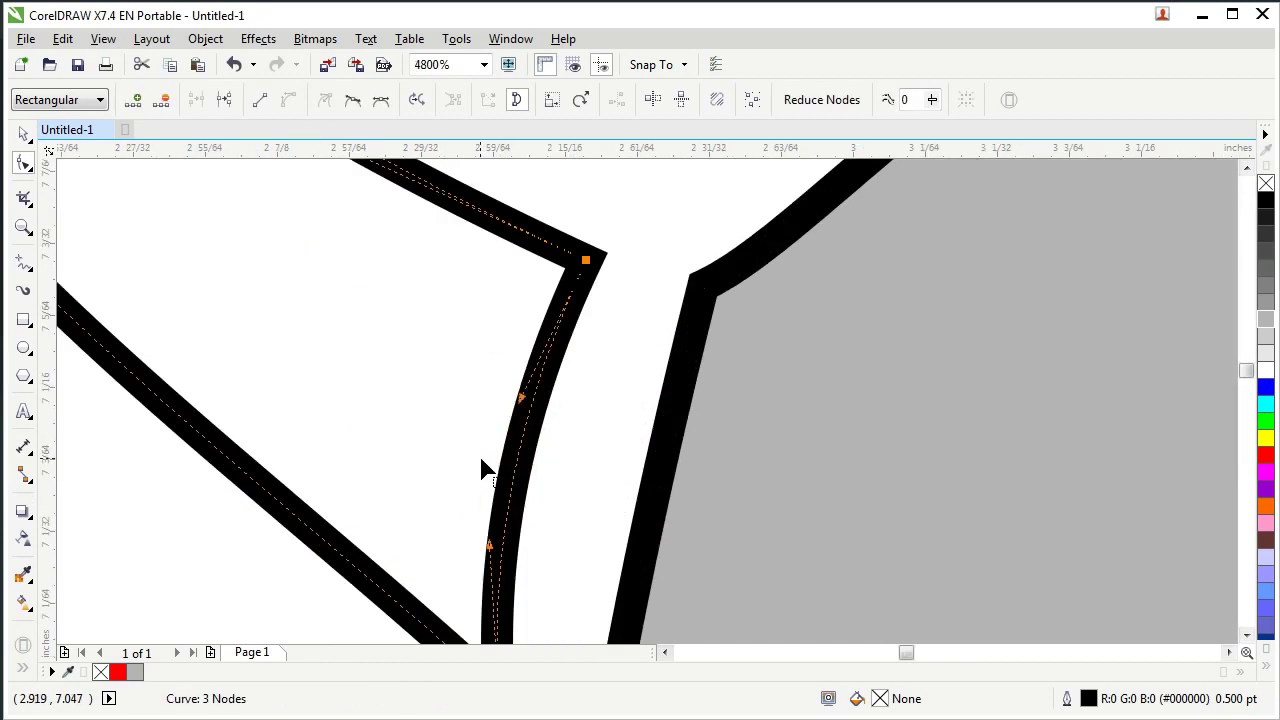
pyautogui.click(534, 471)
pyautogui.scroll(-1, 560, 490)
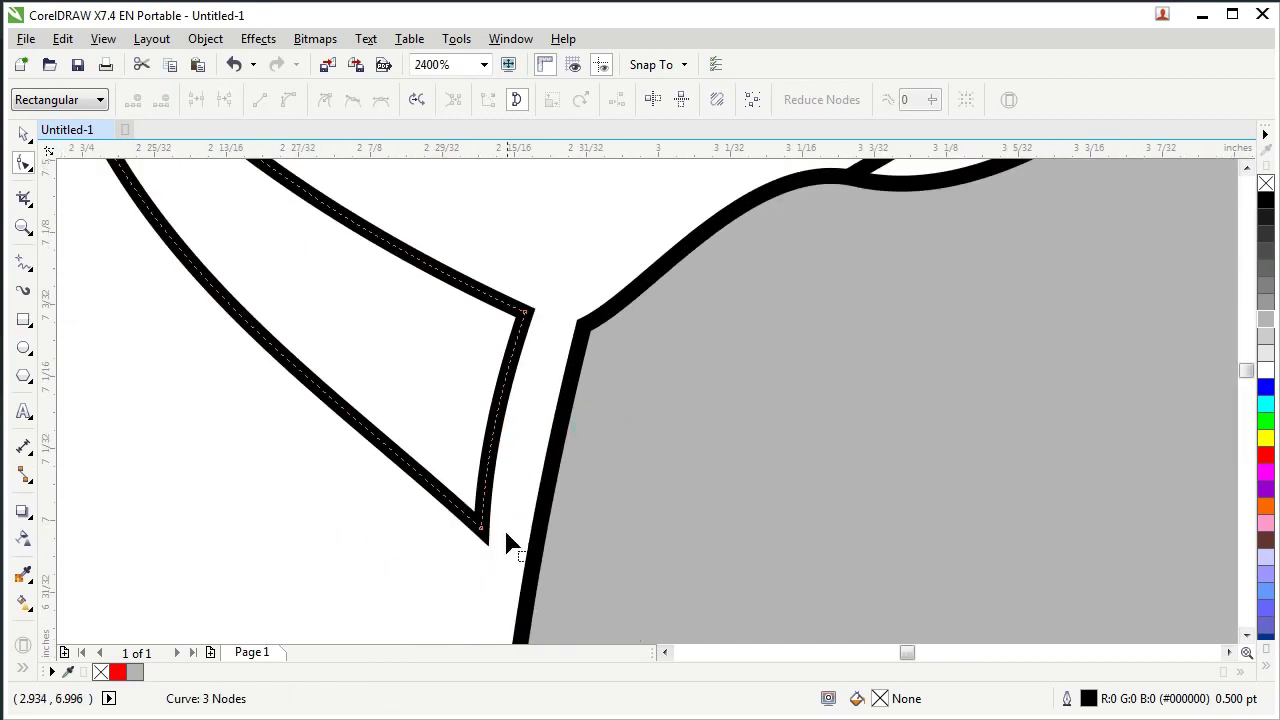
pyautogui.moveTo(482, 531); pyautogui.dragTo(479, 528)
pyautogui.moveTo(525, 314); pyautogui.dragTo(525, 313)
pyautogui.moveTo(481, 456); pyautogui.dragTo(465, 438)
pyautogui.click(515, 444)
pyautogui.scroll(-2, 402, 456)
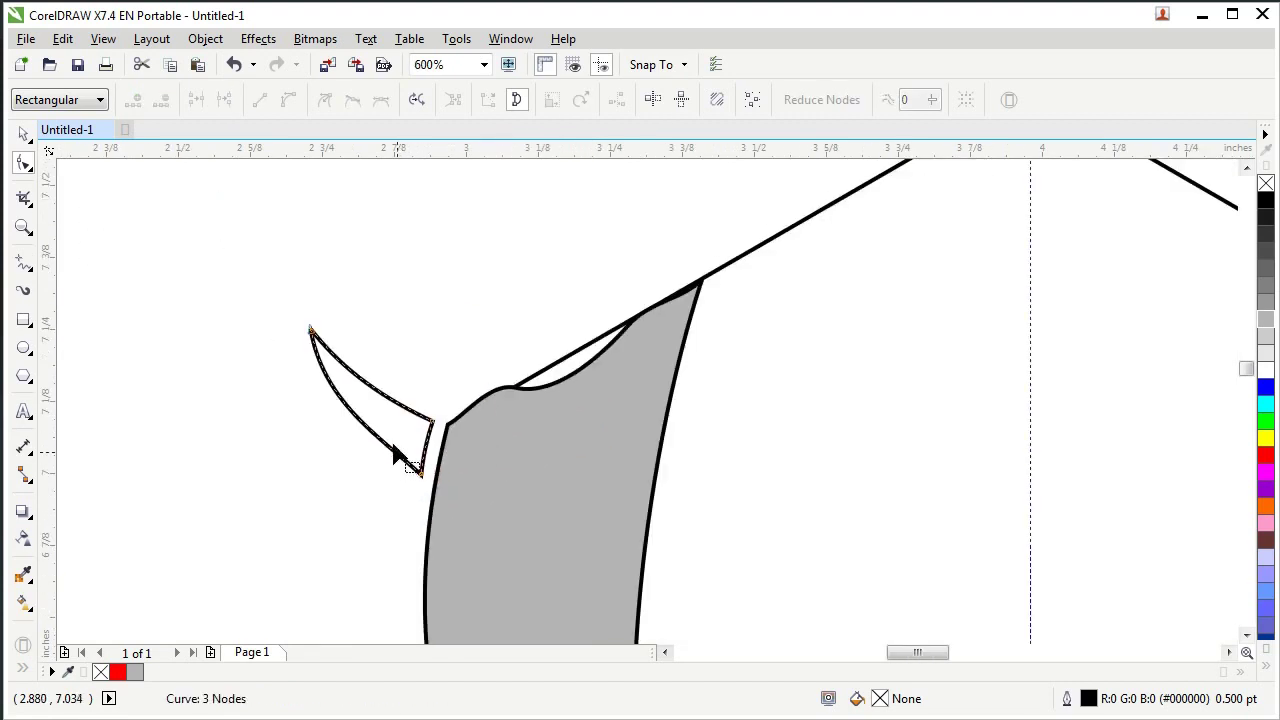
# Try to pull the arm's tip node outward and undo the move.
pyautogui.click(23, 133)
pyautogui.scroll(-1, 220, 268)
pyautogui.click(294, 316)
pyautogui.scroll(1, 235, 305)
pyautogui.press('F10')
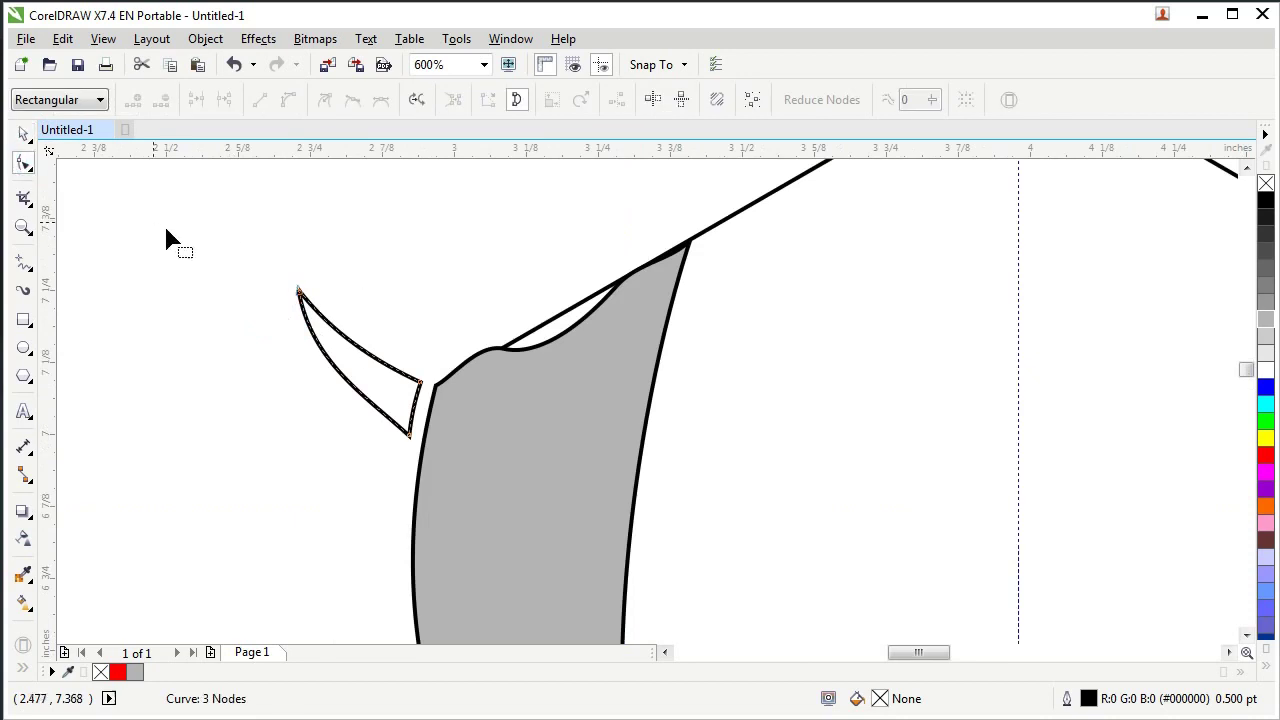
pyautogui.moveTo(300, 292); pyautogui.dragTo(275, 265)
pyautogui.hotkey('ctrl', 'z')
# Move the arm's tip node up and outward to lengthen the arm.
pyautogui.click(411, 274)
pyautogui.scroll(2, 281, 278)
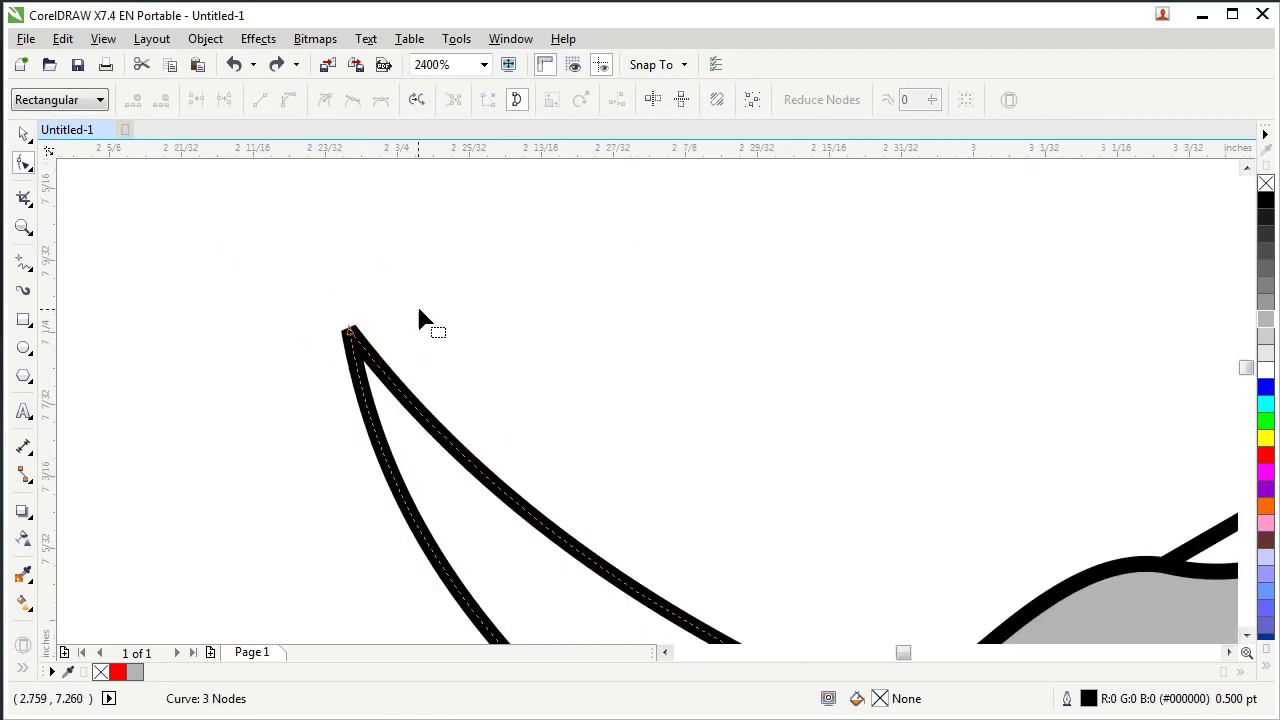
pyautogui.click(349, 330)
pyautogui.moveTo(349, 330); pyautogui.dragTo(251, 220)
pyautogui.scroll(-2, 345, 210)
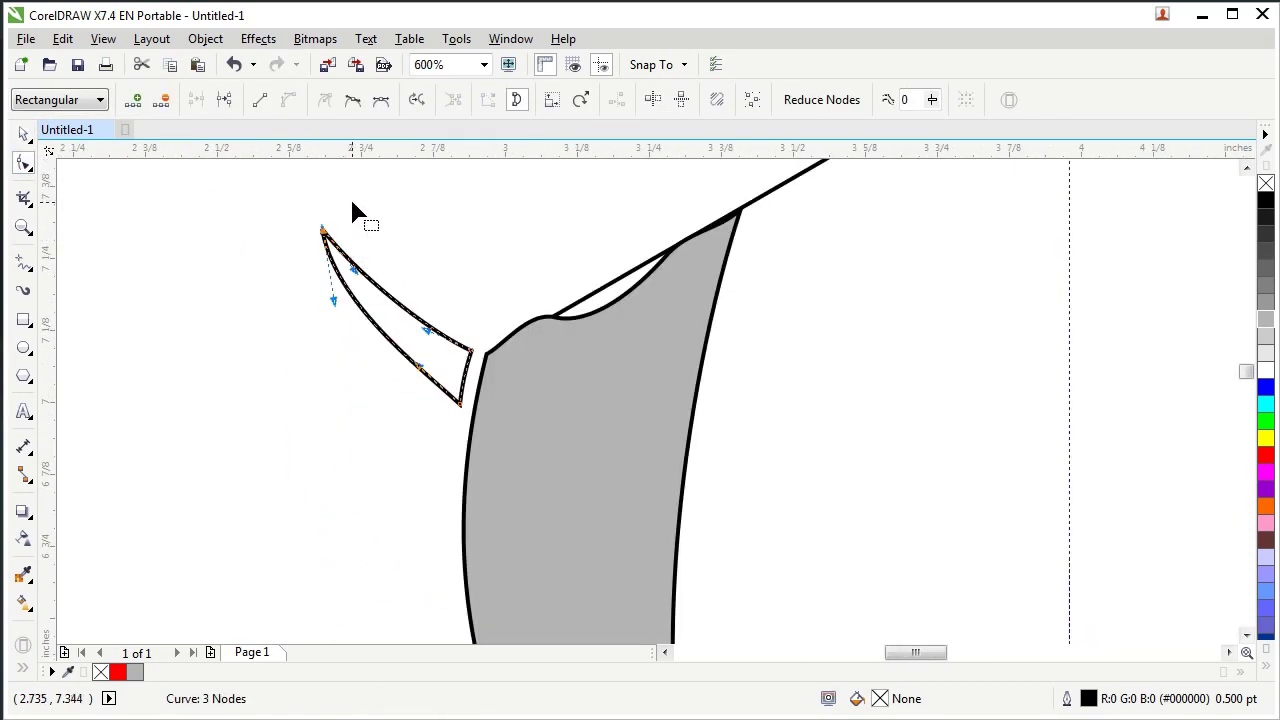
# Move the arm's lower node down along the body's edge to widen the arm's base.
pyautogui.scroll(1, 500, 457)
pyautogui.scroll(-1, 500, 457)
pyautogui.click(386, 425)
pyautogui.click(516, 404)
pyautogui.scroll(2, 498, 424)
pyautogui.moveTo(583, 372); pyautogui.dragTo(551, 526)
pyautogui.scroll(-2, 476, 548)
# Nudge the arm's tip node slightly up and to the left.
pyautogui.click(24, 135)
pyautogui.click(166, 215)
pyautogui.scroll(-2, 293, 241)
pyautogui.scroll(2, 316, 269)
pyautogui.click(332, 297)
pyautogui.click(24, 162)
pyautogui.click(293, 249)
pyautogui.scroll(2, 280, 190)
pyautogui.press('Up')
pyautogui.press('Up')
pyautogui.press('Up')
pyautogui.press('Up')
pyautogui.press('Left')
pyautogui.press('Left')
pyautogui.press('Left')
pyautogui.press('space')
pyautogui.click(371, 240)
pyautogui.scroll(-4, 345, 300)
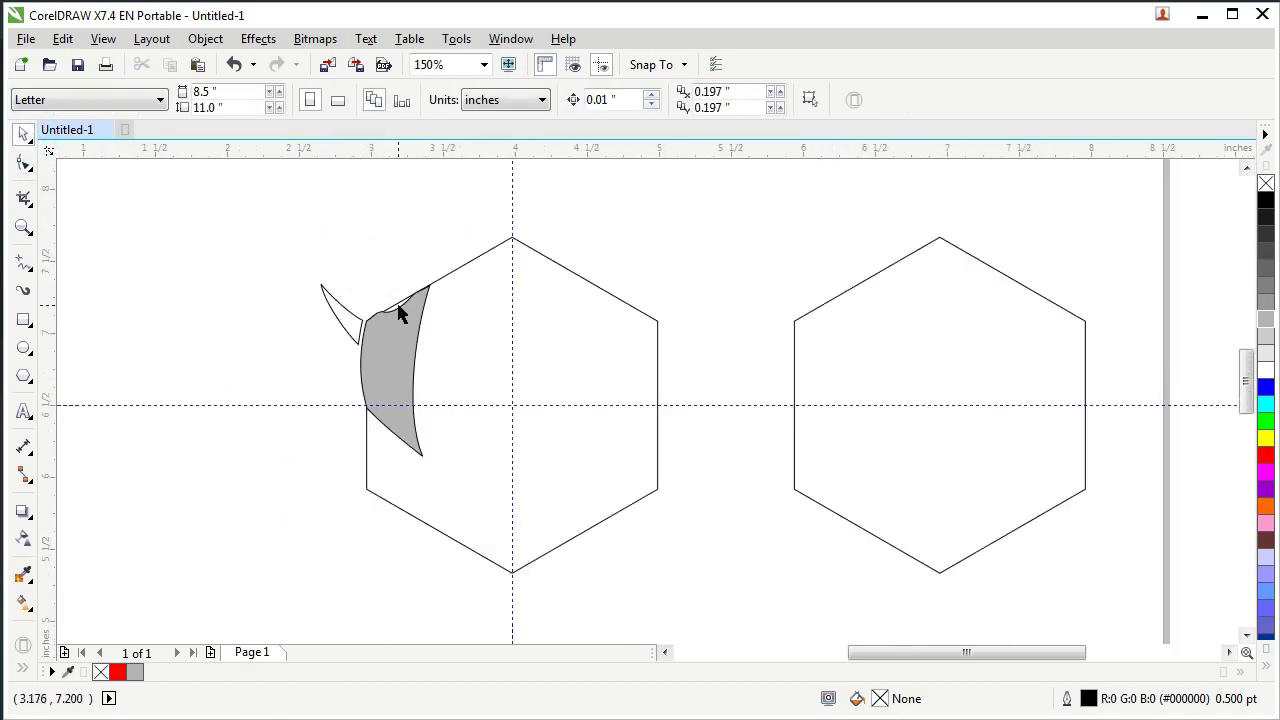
# Shift the arm's lower node slightly away from the body to even the gap.
pyautogui.scroll(1, 398, 313)
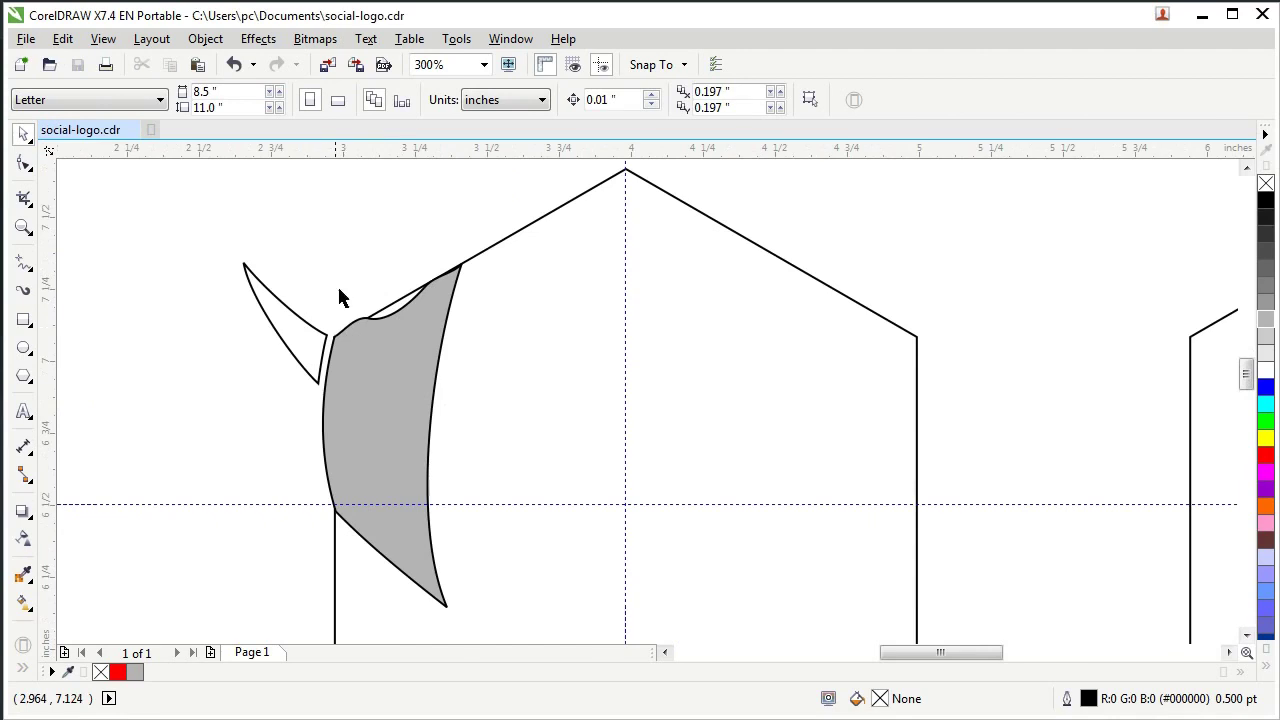
pyautogui.scroll(1, 339, 297)
pyautogui.scroll(-1, 297, 331)
pyautogui.scroll(1, 269, 280)
pyautogui.click(343, 343)
pyautogui.click(22, 164)
pyautogui.scroll(1, 195, 341)
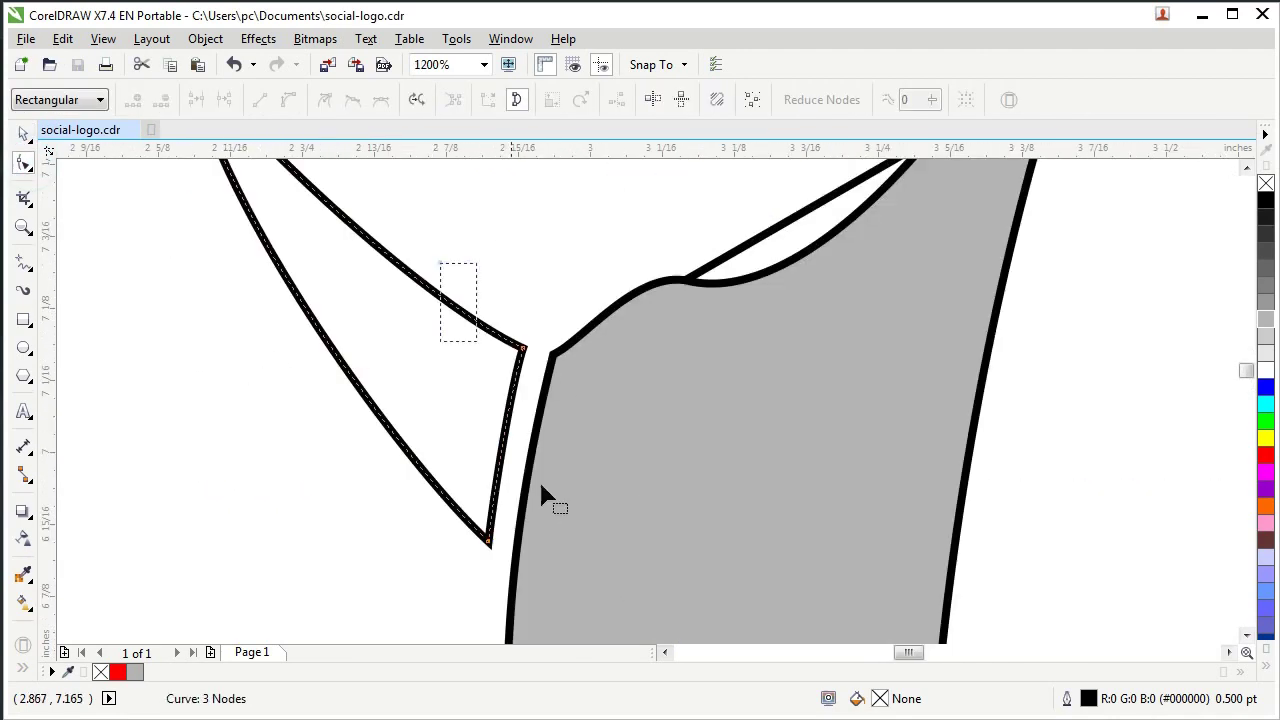
pyautogui.moveTo(488, 540); pyautogui.dragTo(481, 537)
pyautogui.scroll(-2, 319, 374)
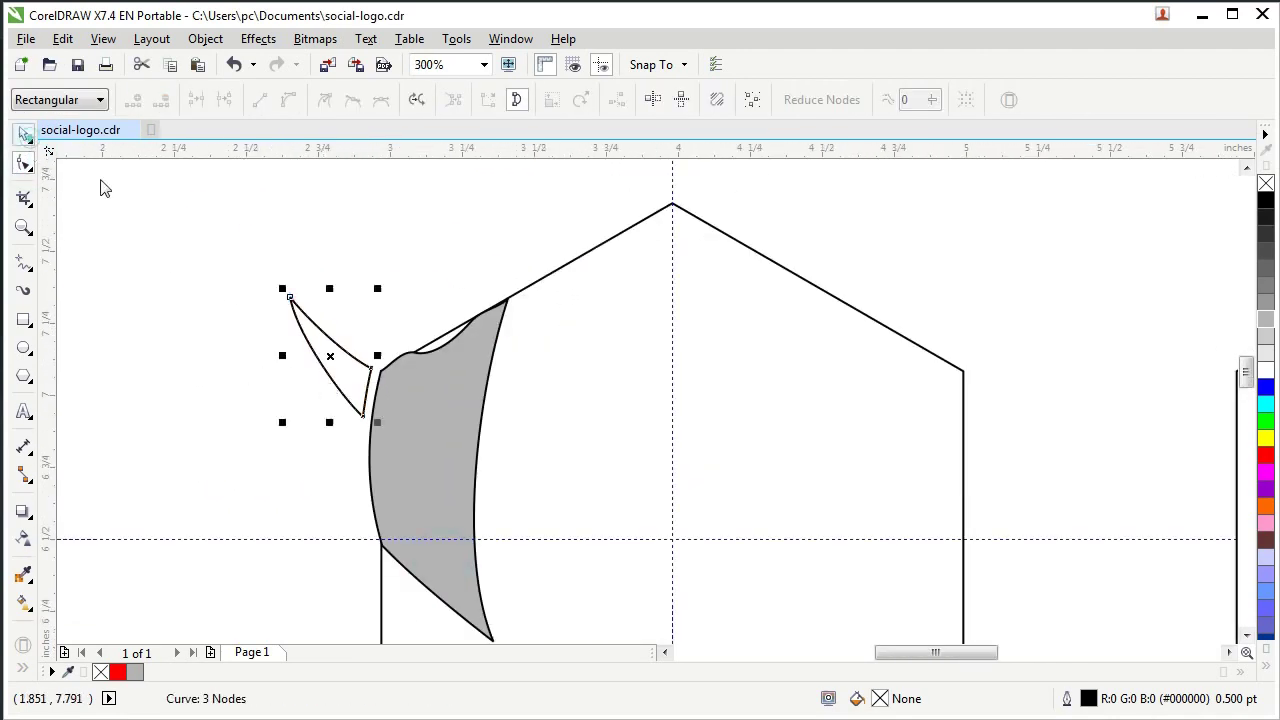
# Make the body's shoulder node a cusp and reshape the shoulder curve leading to it from the left corner.
pyautogui.click(24, 133)
pyautogui.scroll(2, 443, 337)
pyautogui.click(371, 411)
pyautogui.click(24, 163)
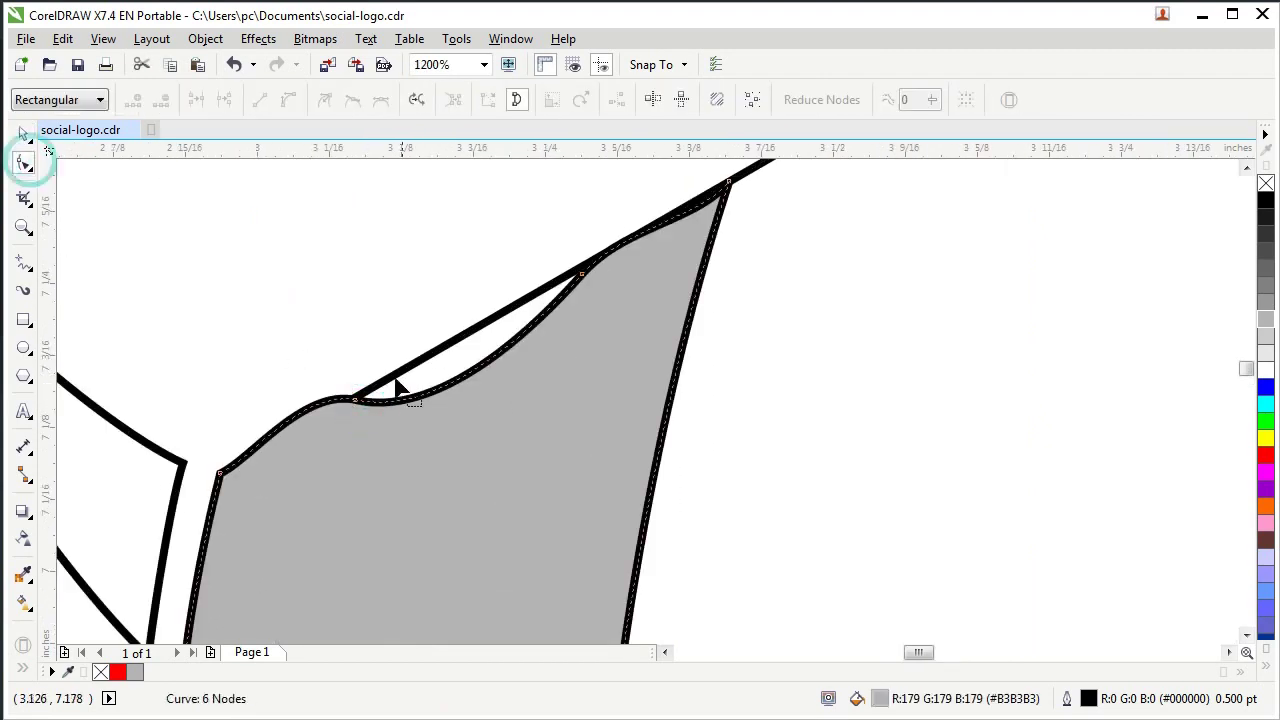
pyautogui.click(356, 404)
pyautogui.click(326, 101)
pyautogui.moveTo(304, 389); pyautogui.dragTo(304, 401)
pyautogui.moveTo(249, 461); pyautogui.dragTo(252, 438)
pyautogui.click(258, 403)
# Deepen the neck notch at its right node and curve the edge up to the body's pointed tip outward.
pyautogui.moveTo(580, 274); pyautogui.dragTo(577, 276)
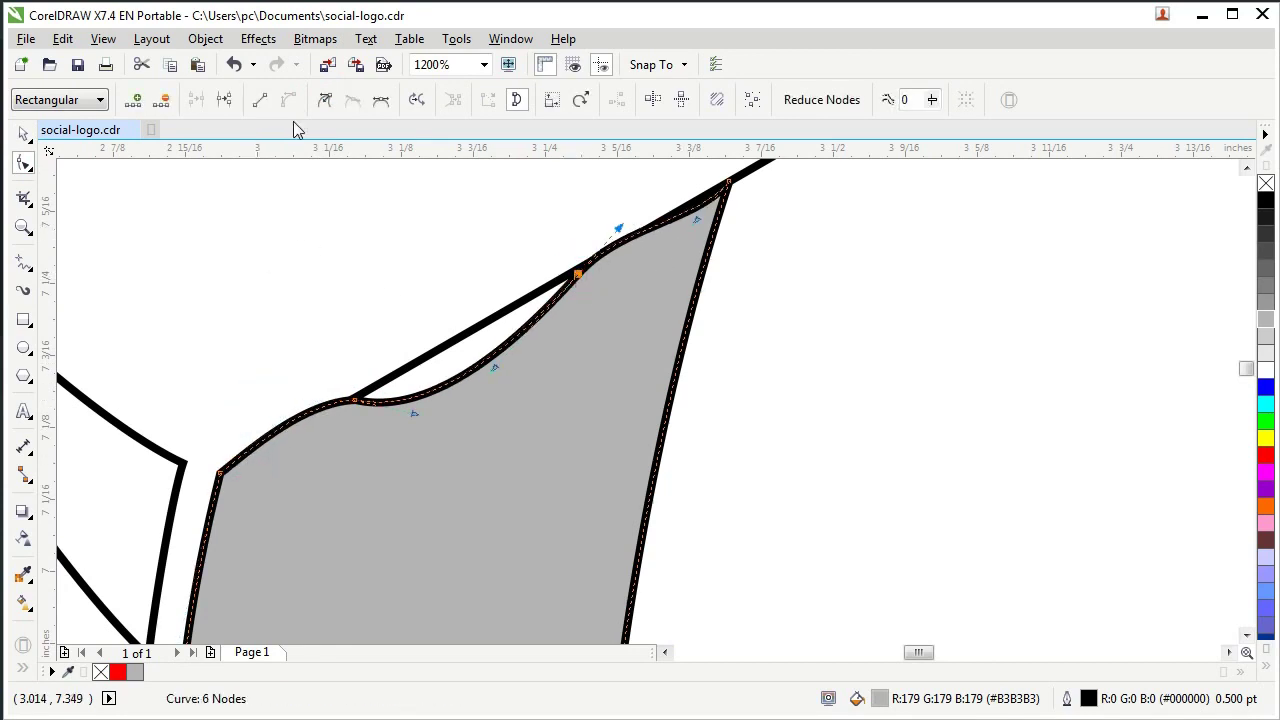
pyautogui.moveTo(498, 367); pyautogui.dragTo(528, 358)
pyautogui.click(488, 252)
pyautogui.click(729, 183)
pyautogui.moveTo(696, 219); pyautogui.dragTo(684, 204)
pyautogui.click(630, 183)
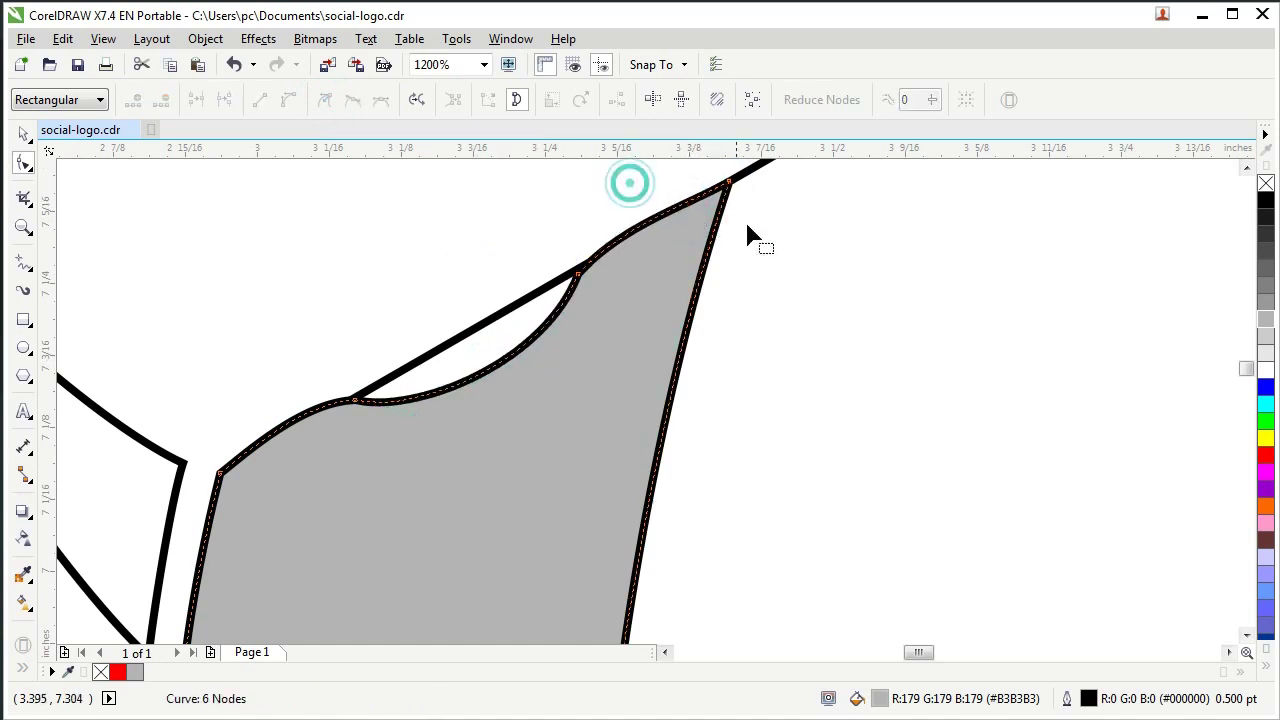
# Draw an ellipse about 0.277 by 0.248 inches as a head and place it above the neck notch.
pyautogui.click(24, 348)
pyautogui.moveTo(348, 196); pyautogui.dragTo(494, 403)
pyautogui.scroll(-1, 393, 378)
pyautogui.moveTo(406, 320); pyautogui.dragTo(391, 292)
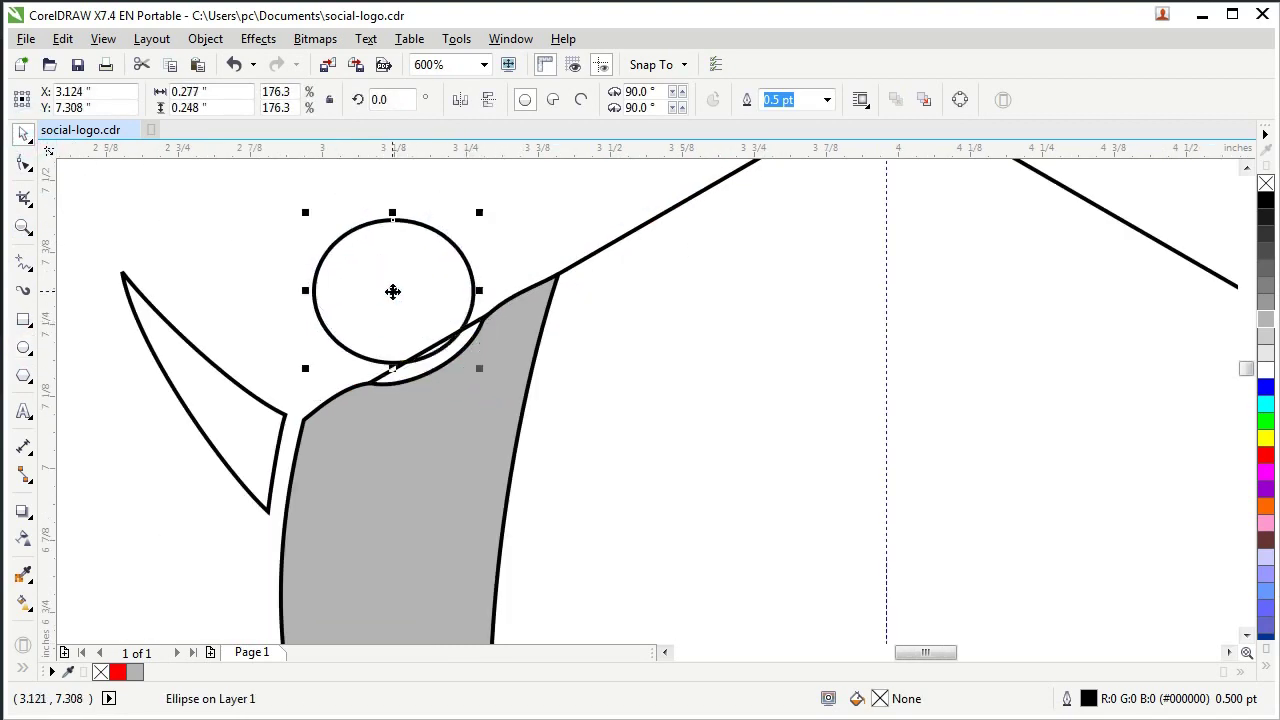
# Fill the arm, head and body with the same light grey and group the three shapes.
pyautogui.scroll(-2, 335, 297)
pyautogui.click(191, 345)
pyautogui.moveTo(185, 235); pyautogui.dragTo(396, 467)
pyautogui.click(1265, 320)
pyautogui.click(654, 266)
pyautogui.moveTo(175, 237); pyautogui.dragTo(411, 478)
pyautogui.hotkey('ctrl', 'g')
# Turn on snapping to objects and move the figure group's rotation centre to the guideline intersection.
pyautogui.scroll(1, 383, 362)
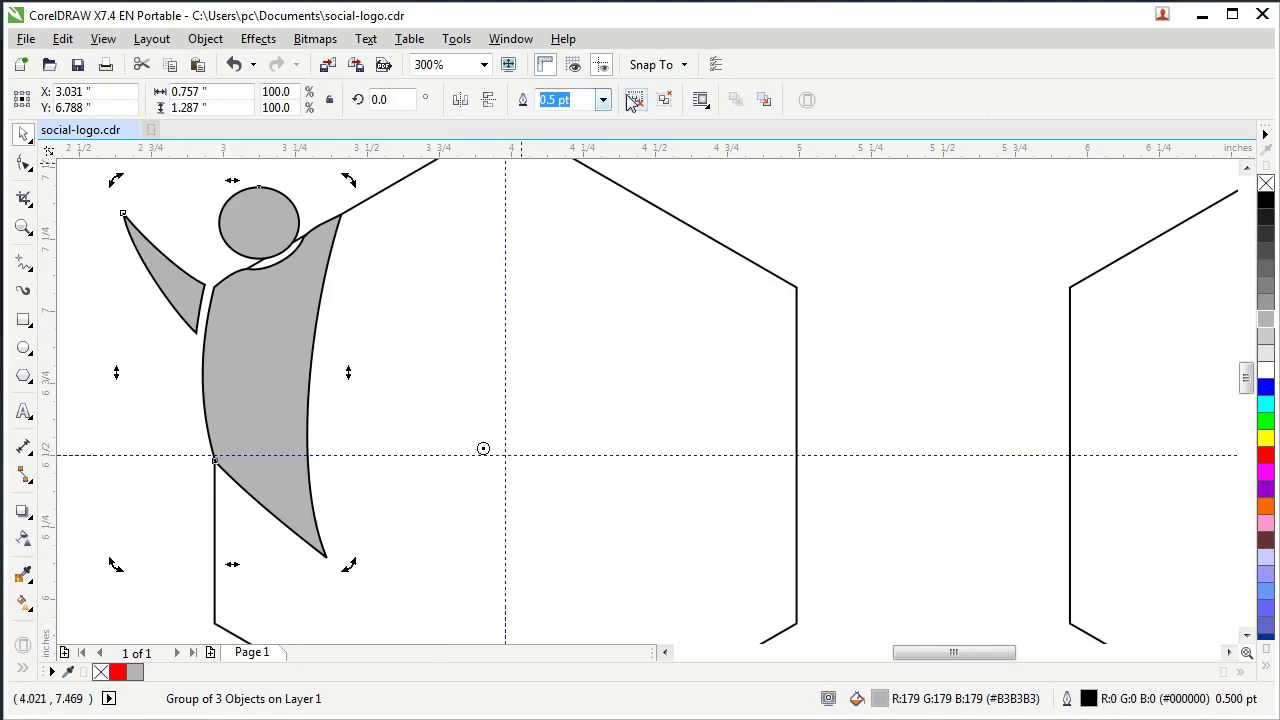
pyautogui.click(655, 64)
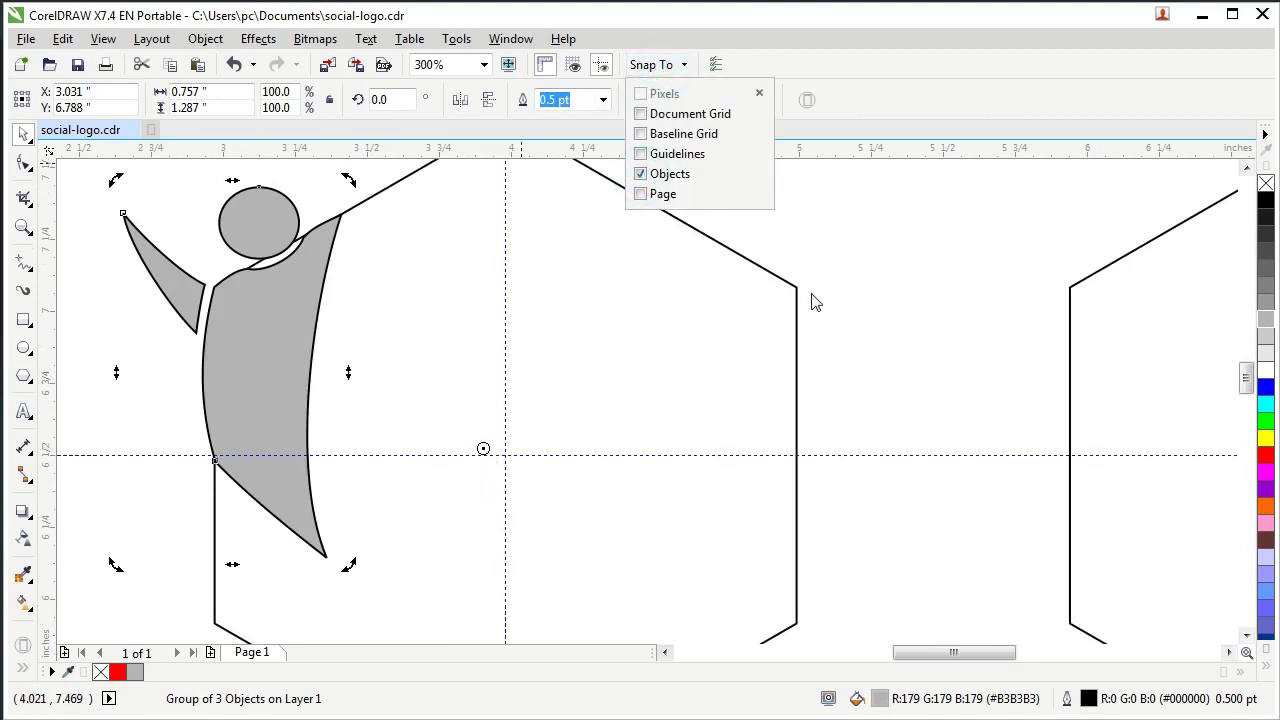
pyautogui.scroll(2, 490, 482)
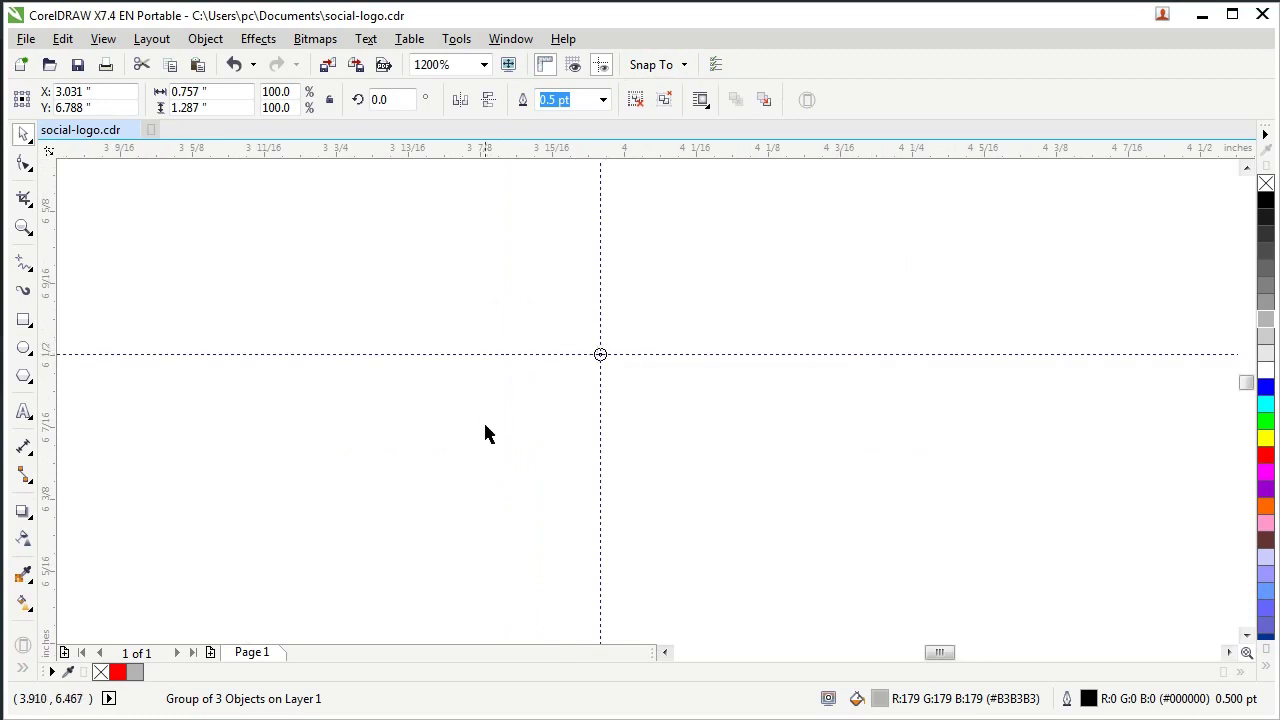
pyautogui.scroll(-3, 484, 423)
pyautogui.click(200, 214)
pyautogui.click(381, 371)
pyautogui.click(381, 371)
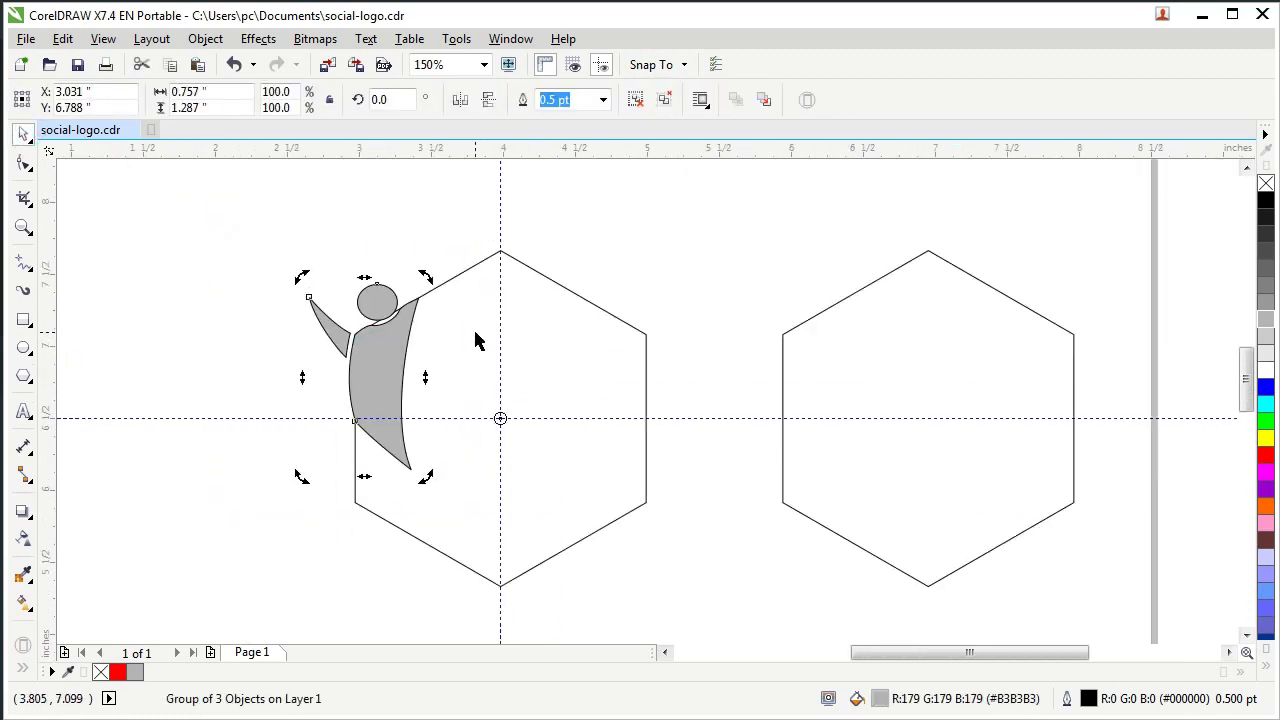
# Rotate a copy of the figure group 60° around the hexagon's centre.
pyautogui.click(386, 100)
pyautogui.write('60')
pyautogui.press('Return')
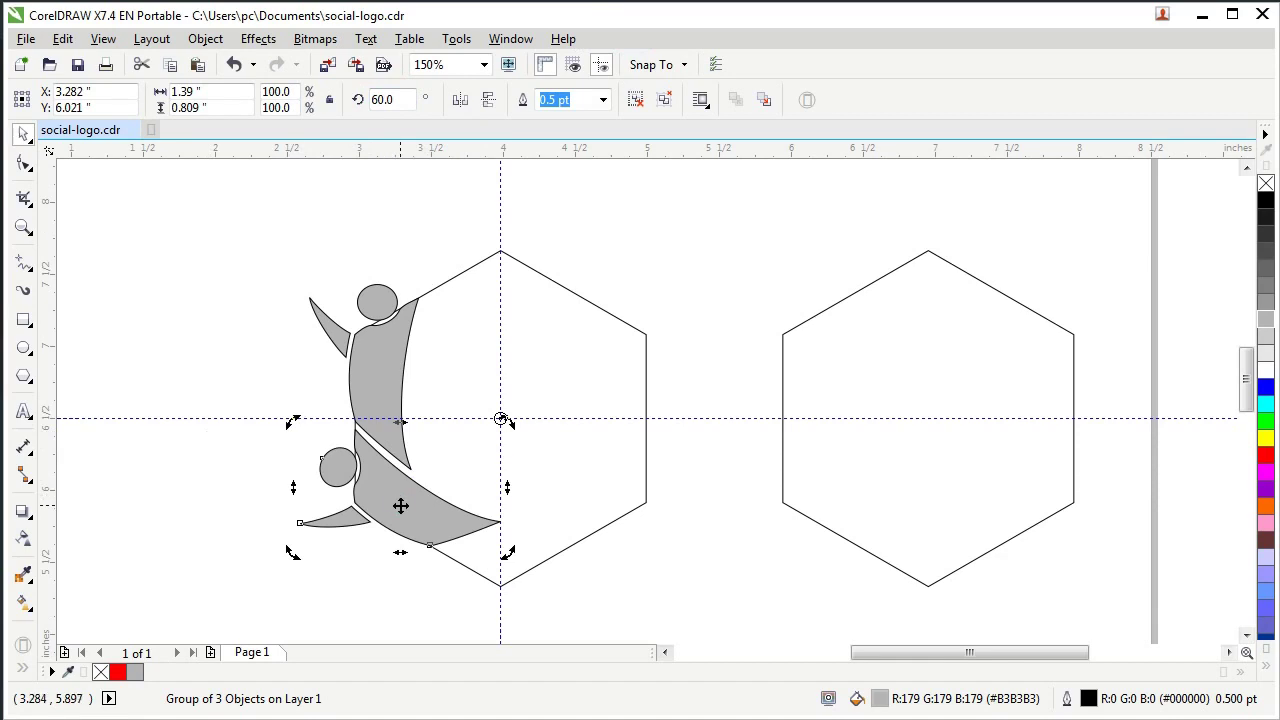
# Try rotating the second figure group to 120° and undo the rotation.
pyautogui.click(406, 101)
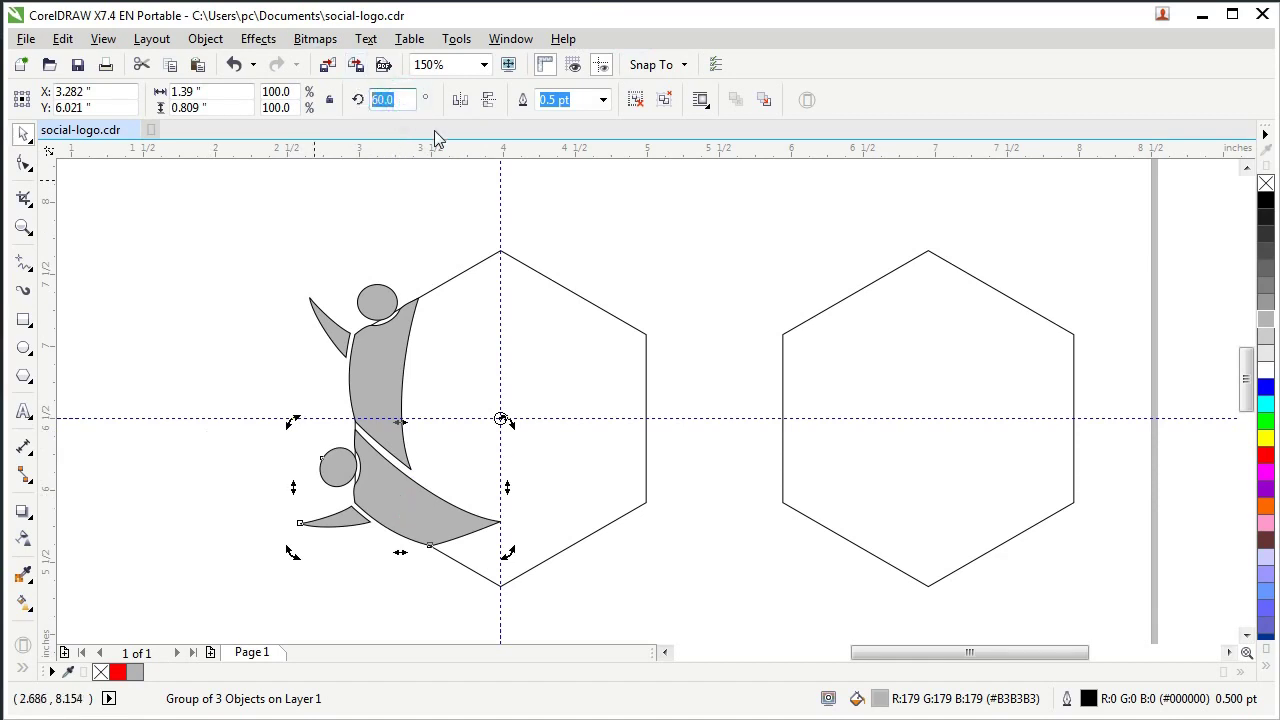
pyautogui.write('120')
pyautogui.press('Return')
pyautogui.hotkey('ctrl', 'z')
# Paste a copy of the second figure group and set its rotation to 120° around the hexagon's centre.
pyautogui.rightClick(405, 505)
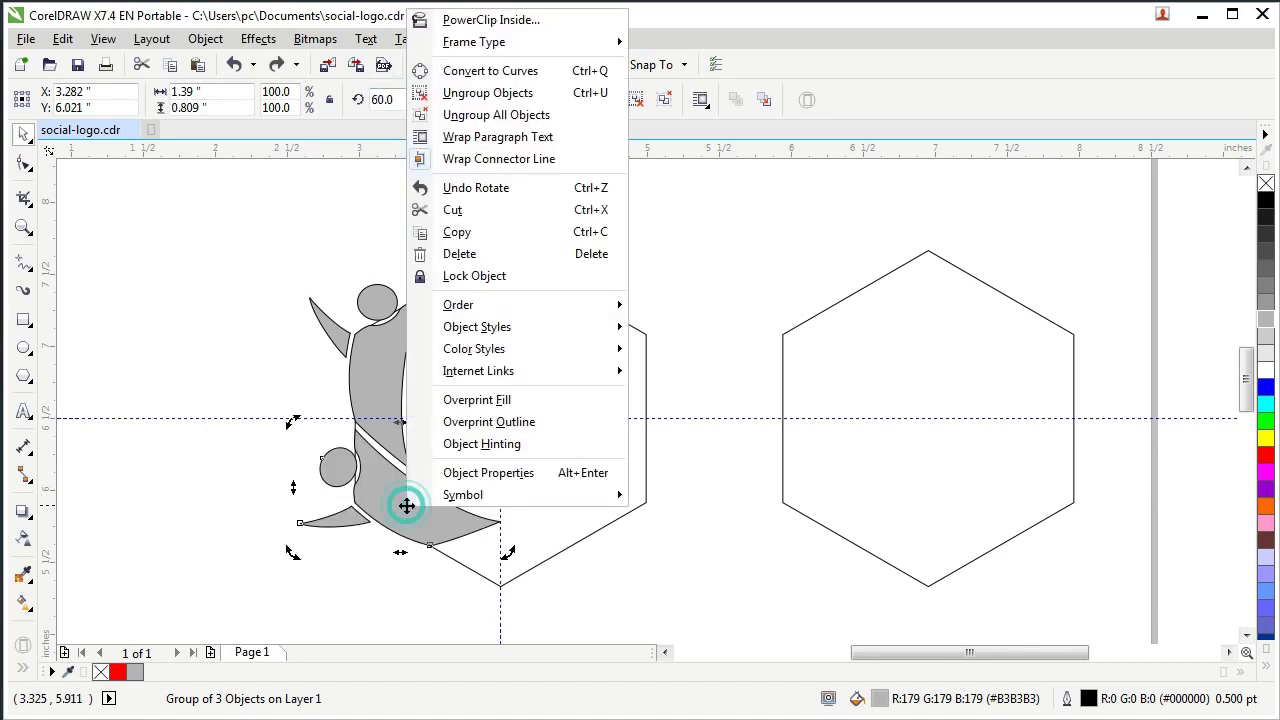
pyautogui.click(450, 232)
pyautogui.rightClick(626, 273)
pyautogui.click(693, 400)
pyautogui.moveTo(403, 101); pyautogui.dragTo(310, 118)
pyautogui.write('120')
pyautogui.press('Return')
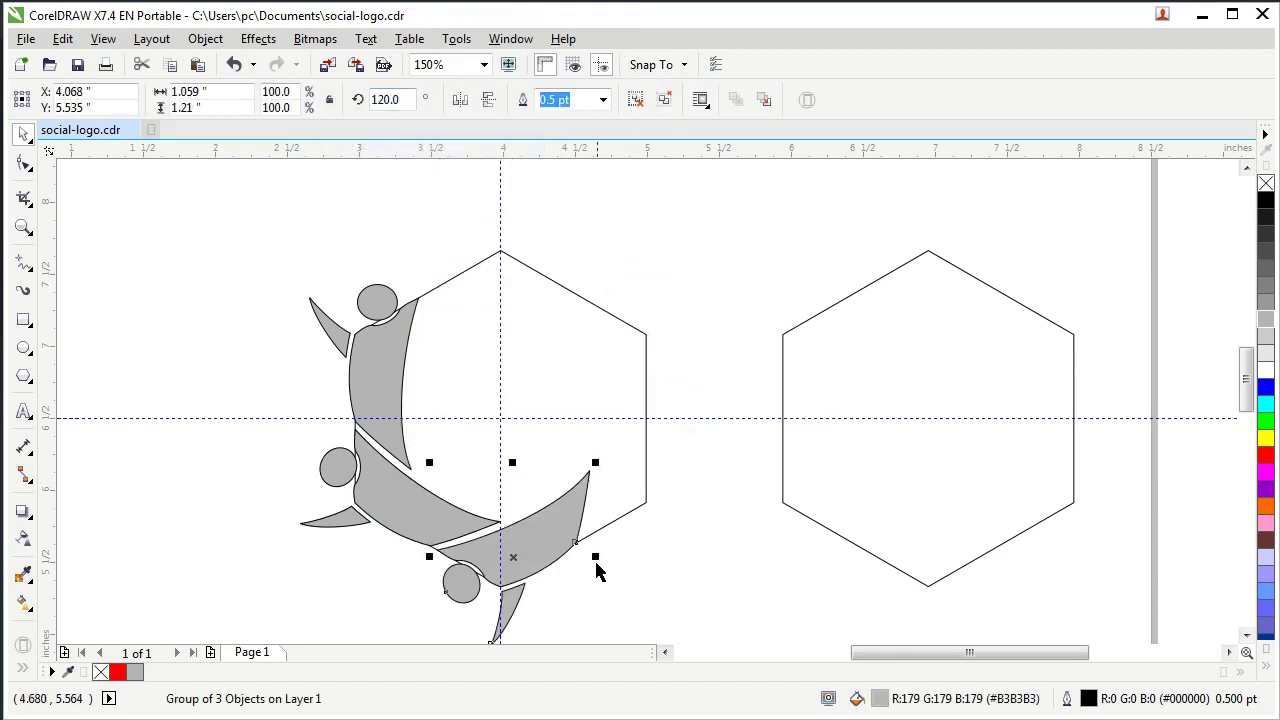
# Duplicate the third figure group by copy and paste and set the copy's rotation to 180°.
pyautogui.rightClick(557, 529)
pyautogui.click(608, 252)
pyautogui.rightClick(656, 257)
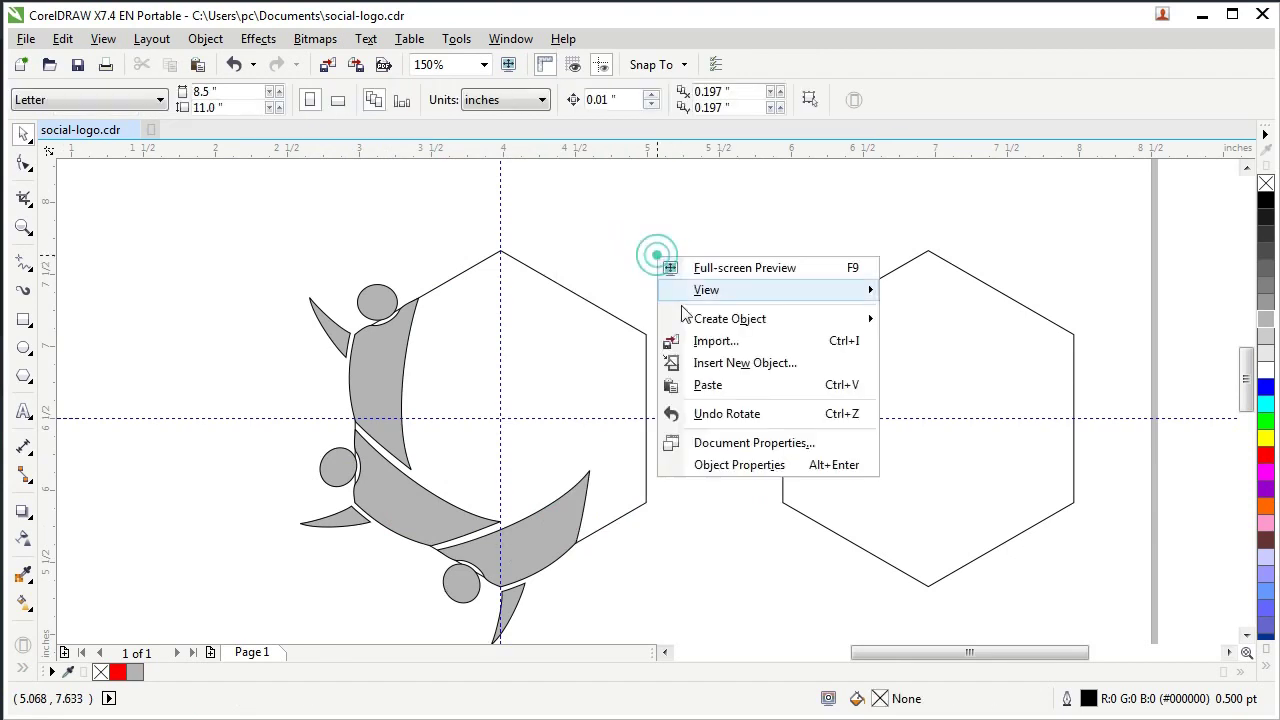
pyautogui.click(708, 389)
pyautogui.click(398, 99)
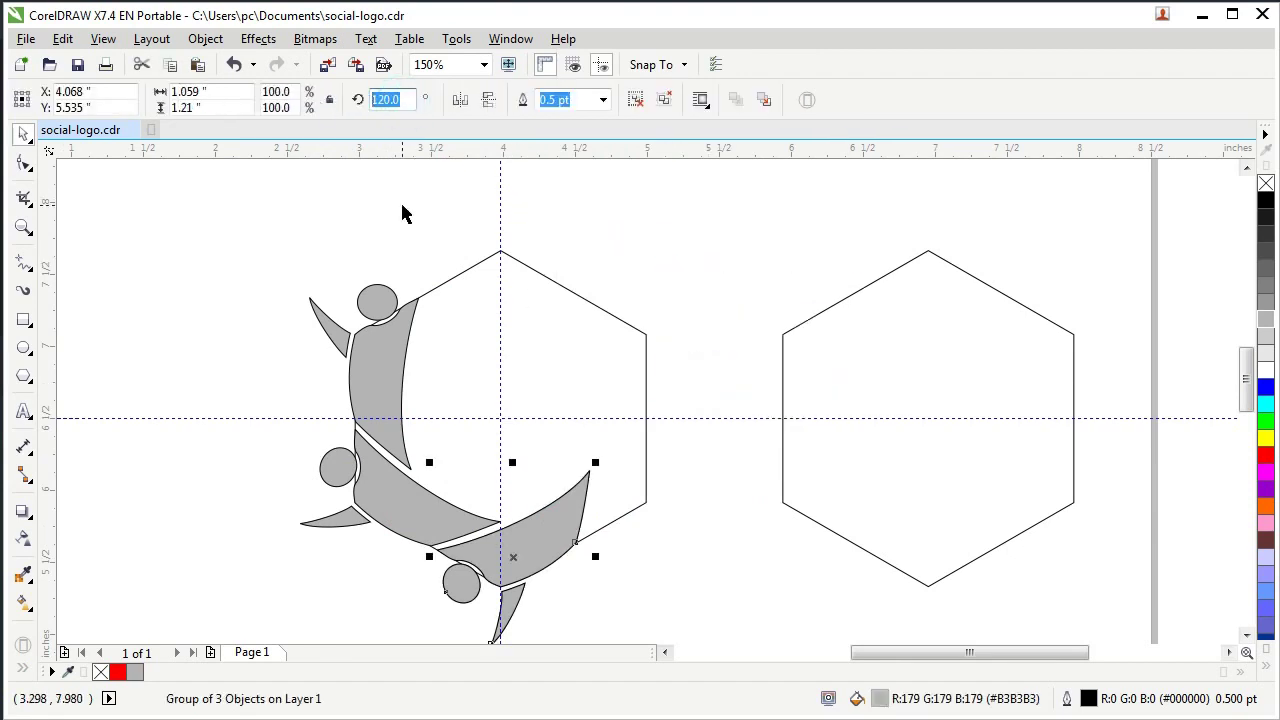
pyautogui.write('180')
pyautogui.press('Return')
# Copy and paste the 180° figure group and rotate the new copy to 240°.
pyautogui.rightClick(638, 480)
pyautogui.click(680, 451)
pyautogui.rightClick(676, 269)
pyautogui.click(729, 406)
pyautogui.click(388, 99)
pyautogui.write('240')
pyautogui.press('Return')
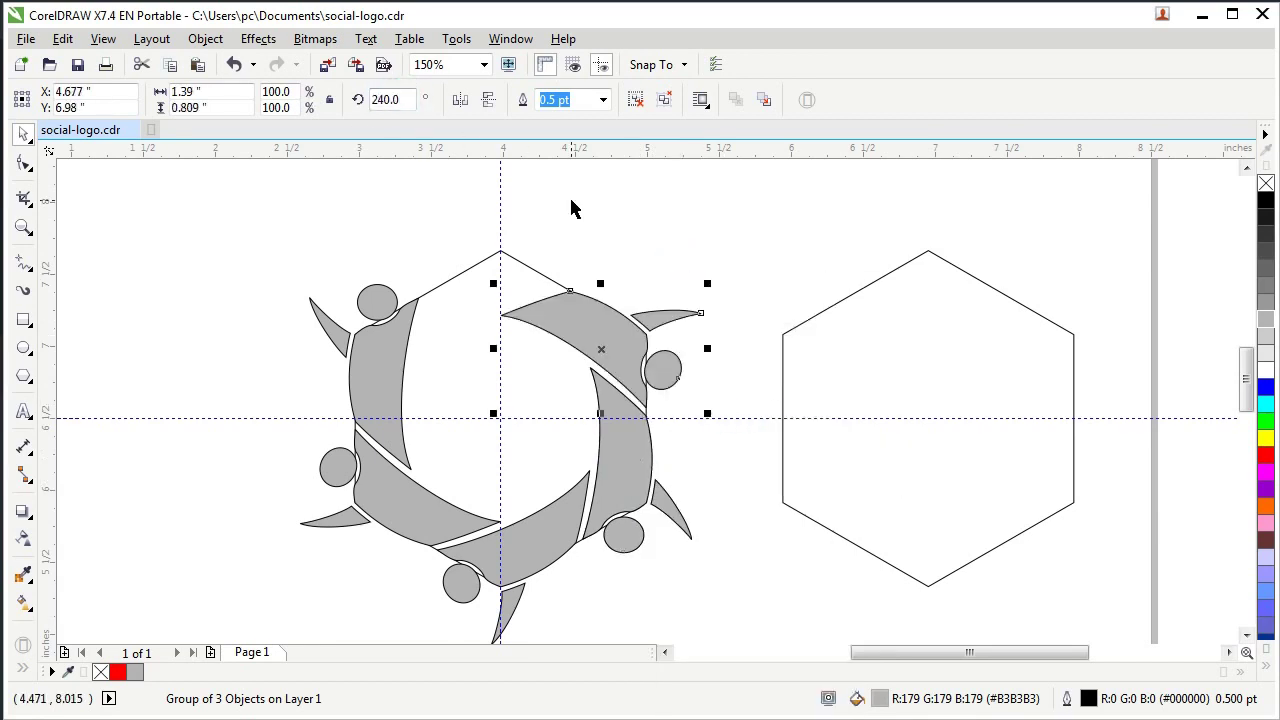
# Complete the ring with a pasted copy of the 240° figure group rotated to 300°.
pyautogui.rightClick(626, 342)
pyautogui.click(680, 451)
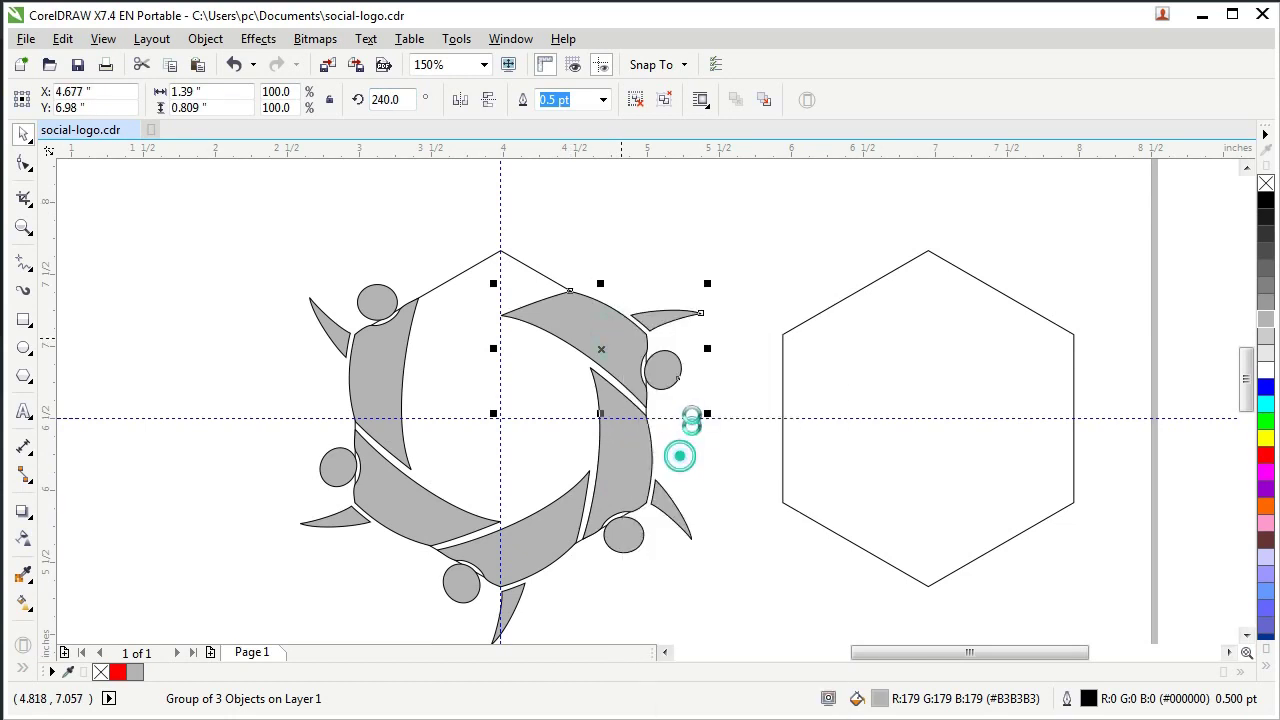
pyautogui.rightClick(641, 229)
pyautogui.click(703, 355)
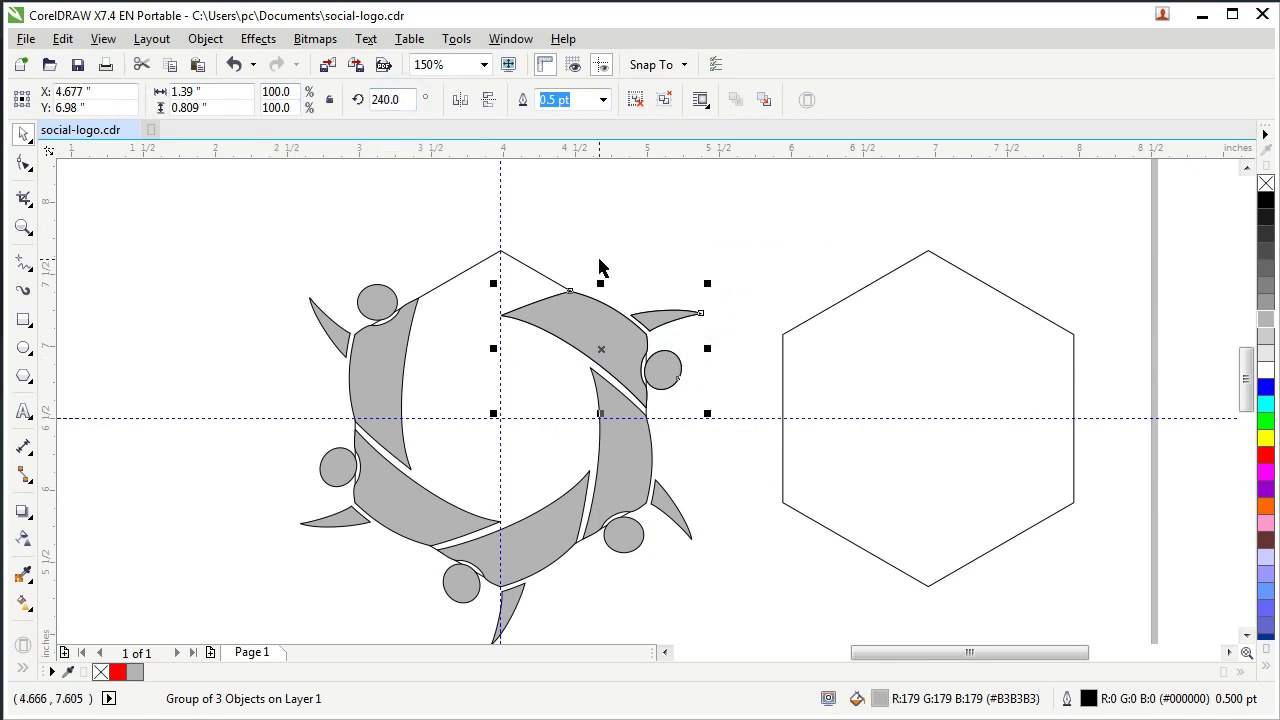
pyautogui.click(404, 104)
pyautogui.press('Return')
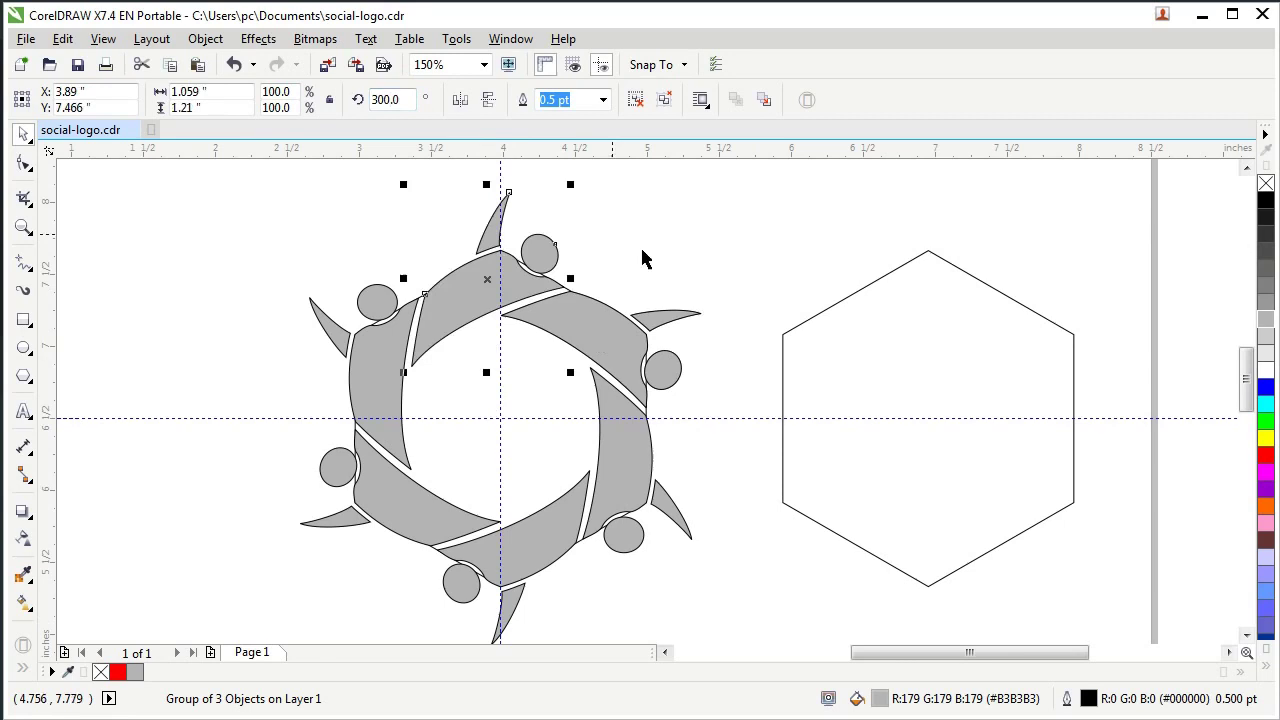
# Delete the spare hexagon beside the logo and both the horizontal and vertical guidelines.
pyautogui.click(520, 435)
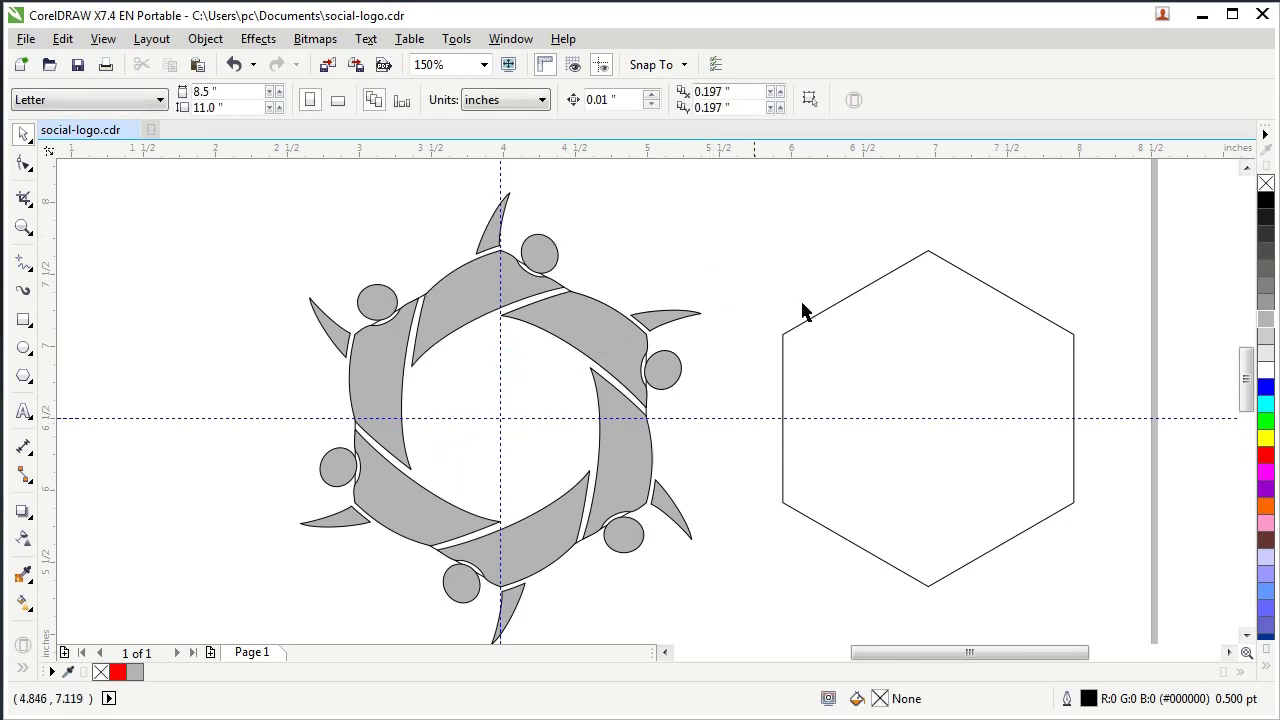
pyautogui.click(838, 301)
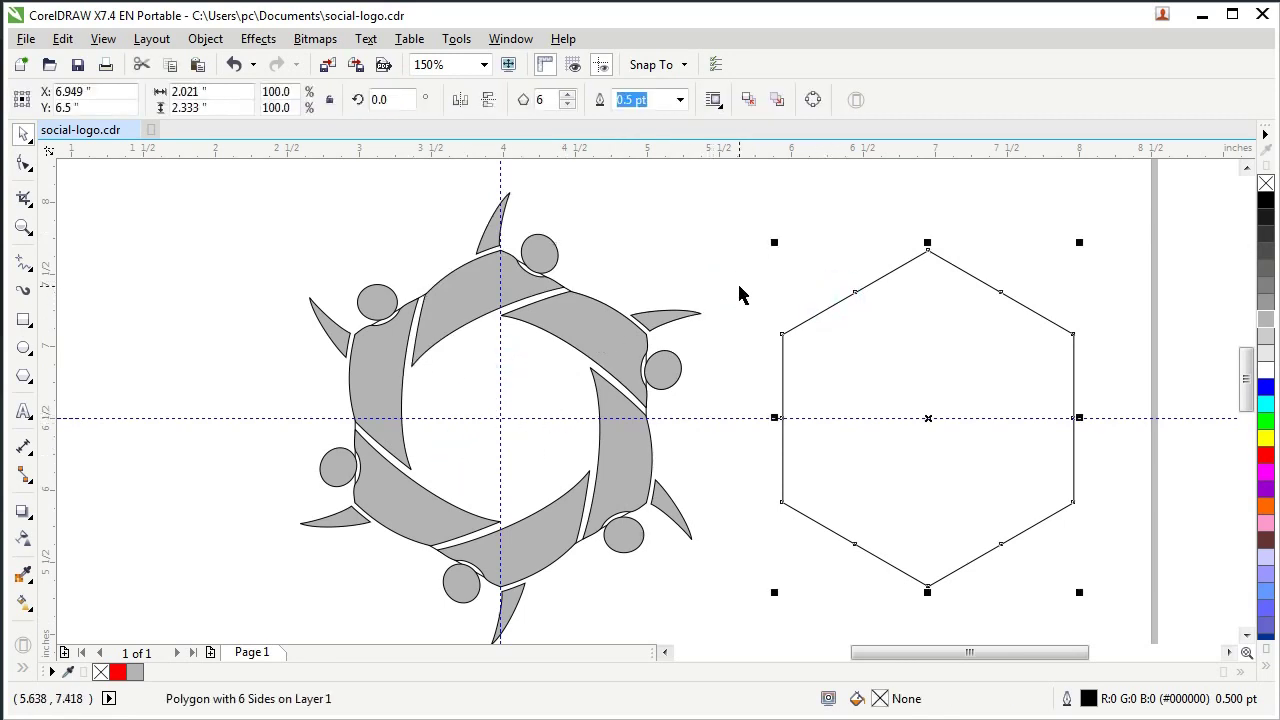
pyautogui.press('Delete')
pyautogui.click(766, 417)
pyautogui.press('Delete')
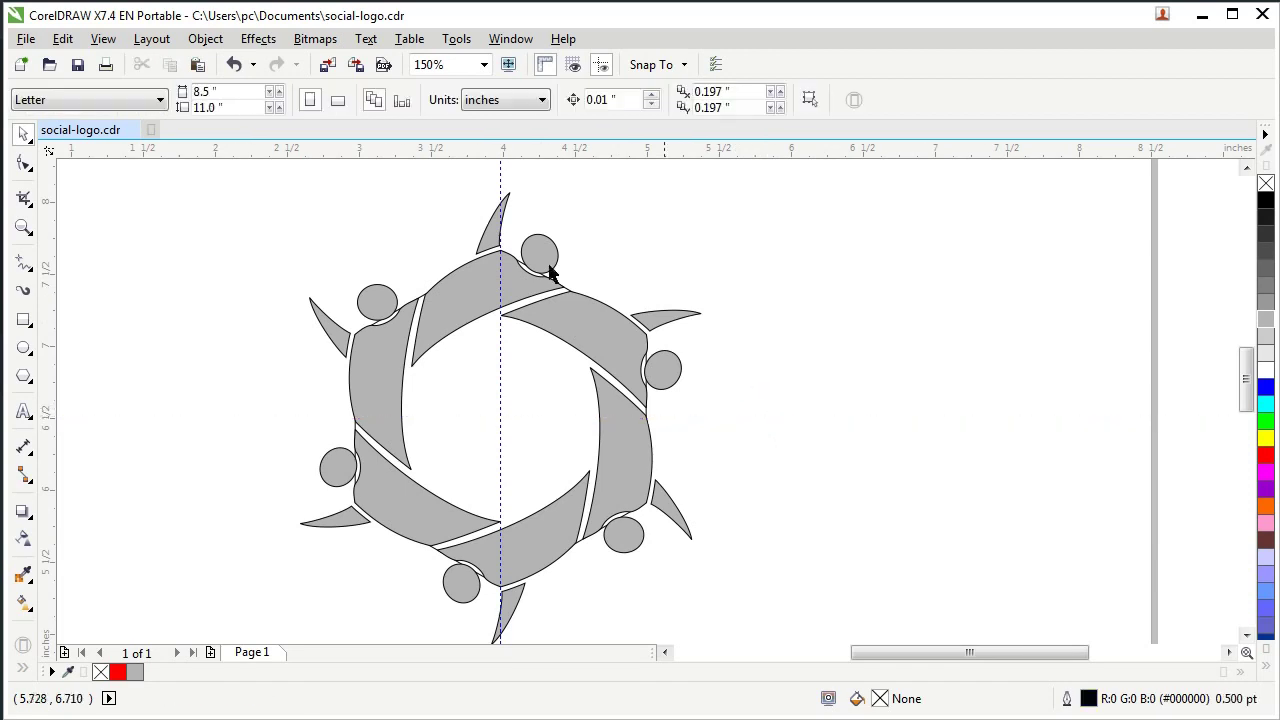
pyautogui.click(499, 176)
pyautogui.press('Delete')
# Delete the construction hexagon that lies beneath the ring of figures.
pyautogui.scroll(-2, 297, 220)
pyautogui.scroll(4, 377, 330)
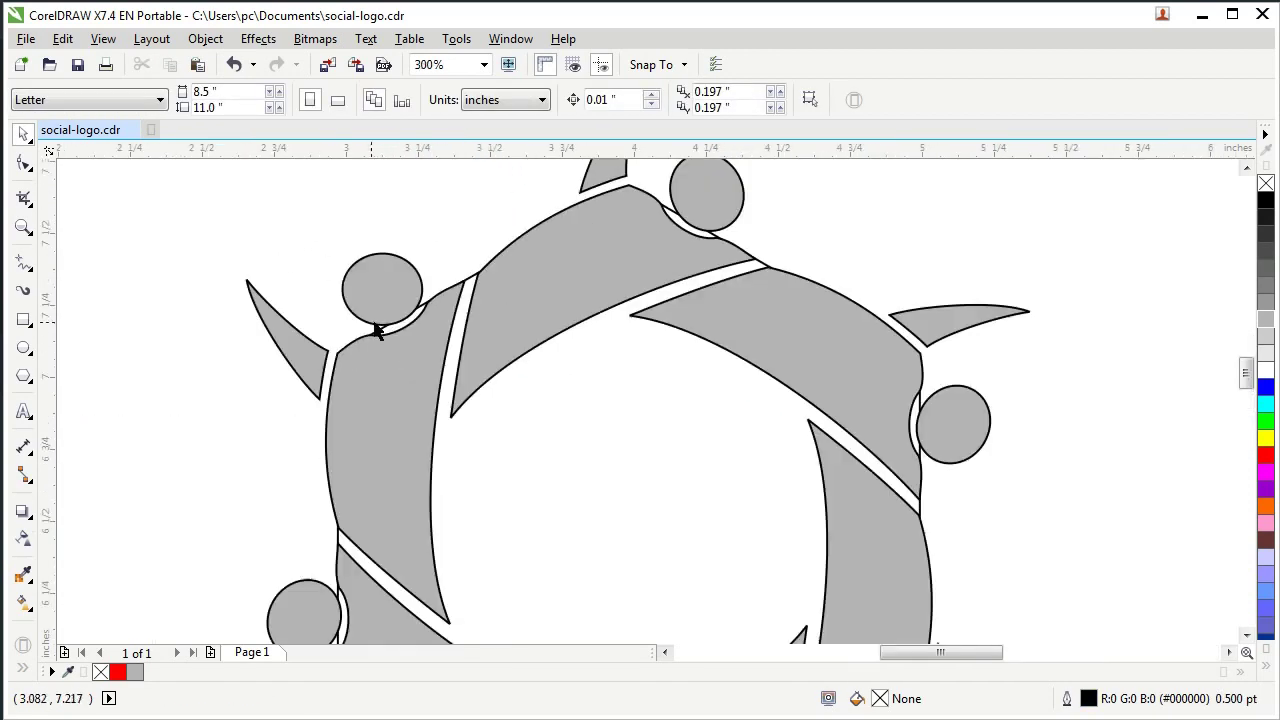
pyautogui.scroll(6, 463, 451)
pyautogui.click(443, 329)
pyautogui.scroll(-8, 620, 492)
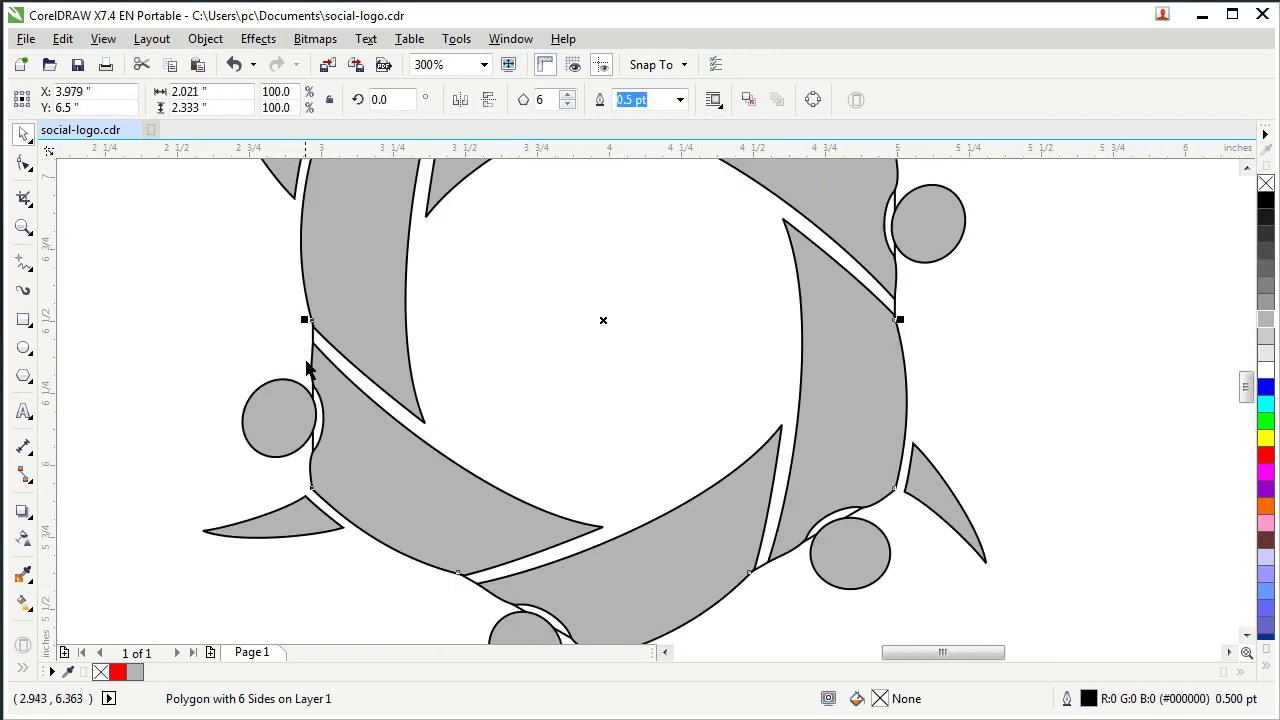
pyautogui.click(620, 492)
pyautogui.scroll(-2, 693, 469)
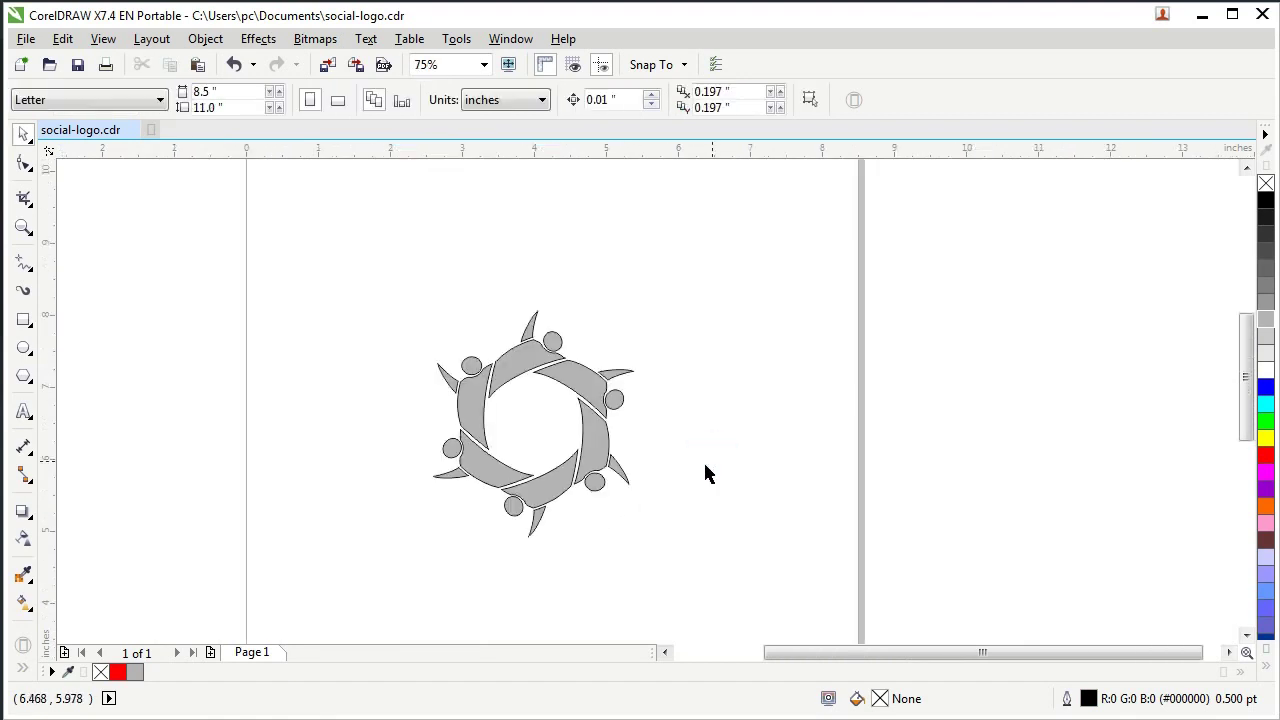
pyautogui.scroll(2, 527, 490)
pyautogui.click(1247, 168)
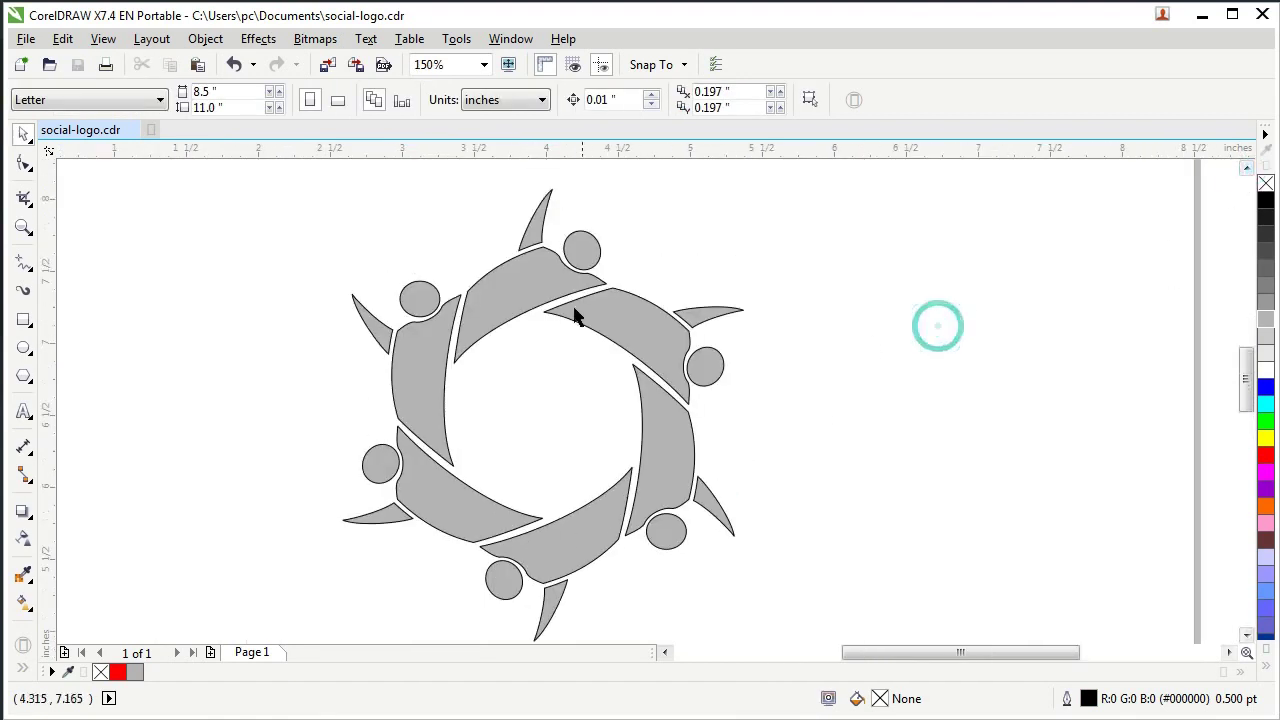
# Remove the outline from all six figure groups.
pyautogui.moveTo(236, 212); pyautogui.dragTo(814, 607)
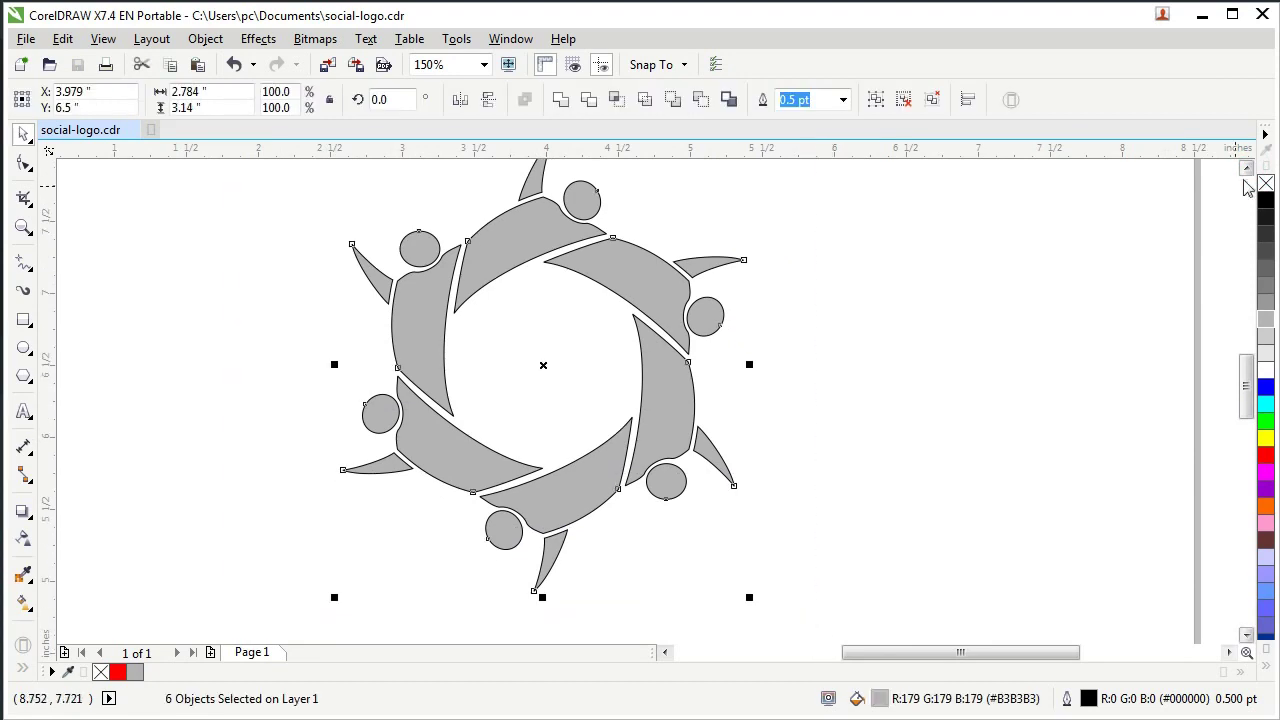
pyautogui.rightClick(1266, 183)
pyautogui.click(911, 346)
pyautogui.click(1247, 168)
# Fill the top figure with purple #9900CC and the upper-right figure beside it with pink #FF6699.
pyautogui.click(514, 305)
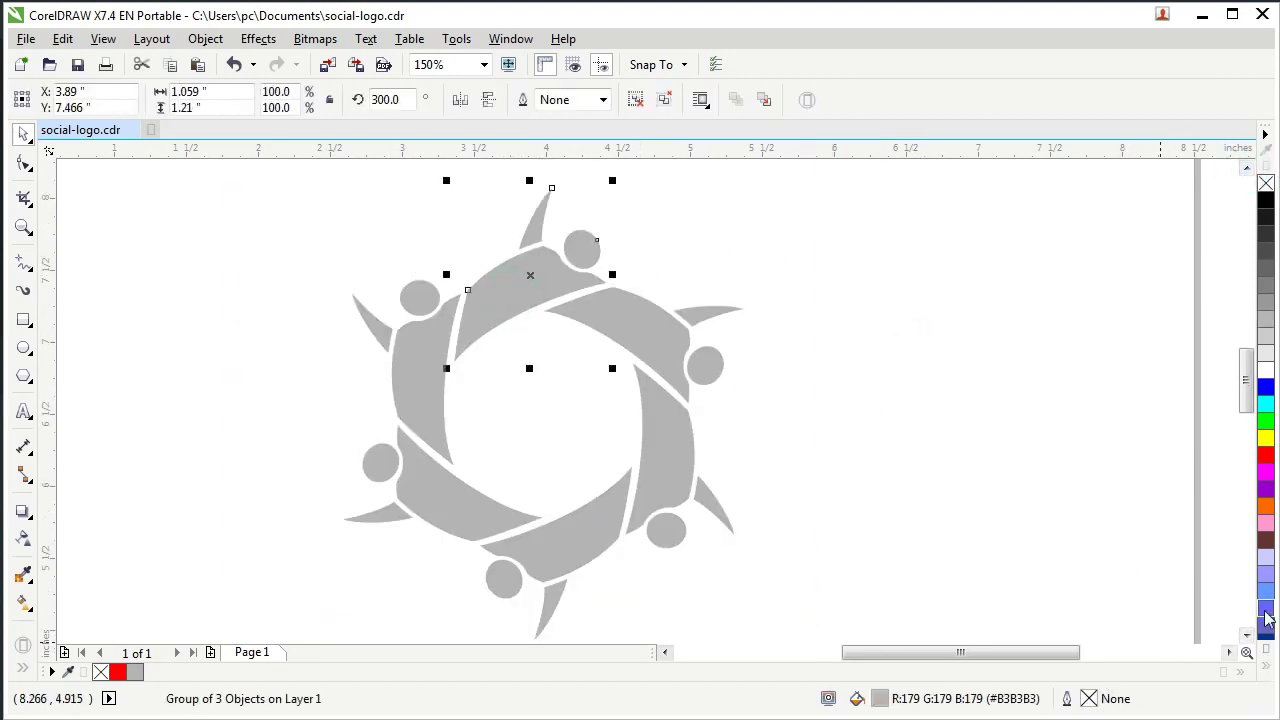
pyautogui.click(1266, 489)
pyautogui.click(896, 395)
pyautogui.press('Tab')
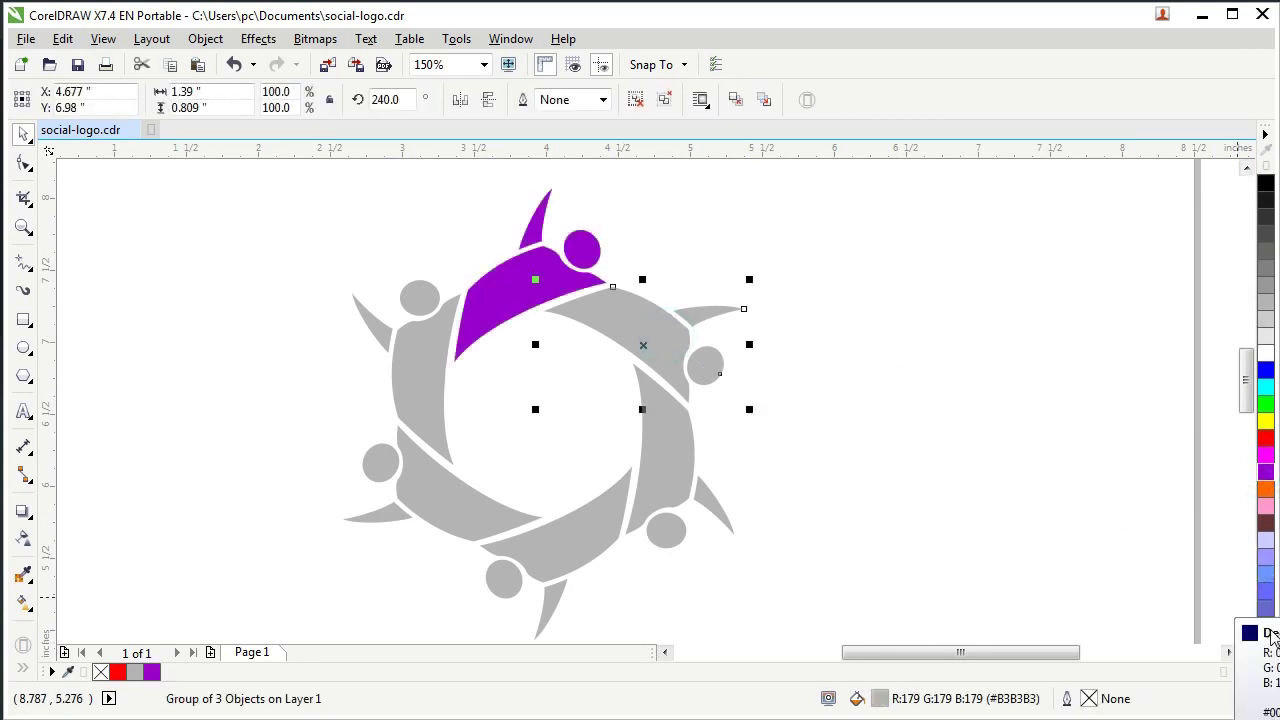
pyautogui.click(1266, 668)
pyautogui.click(1233, 484)
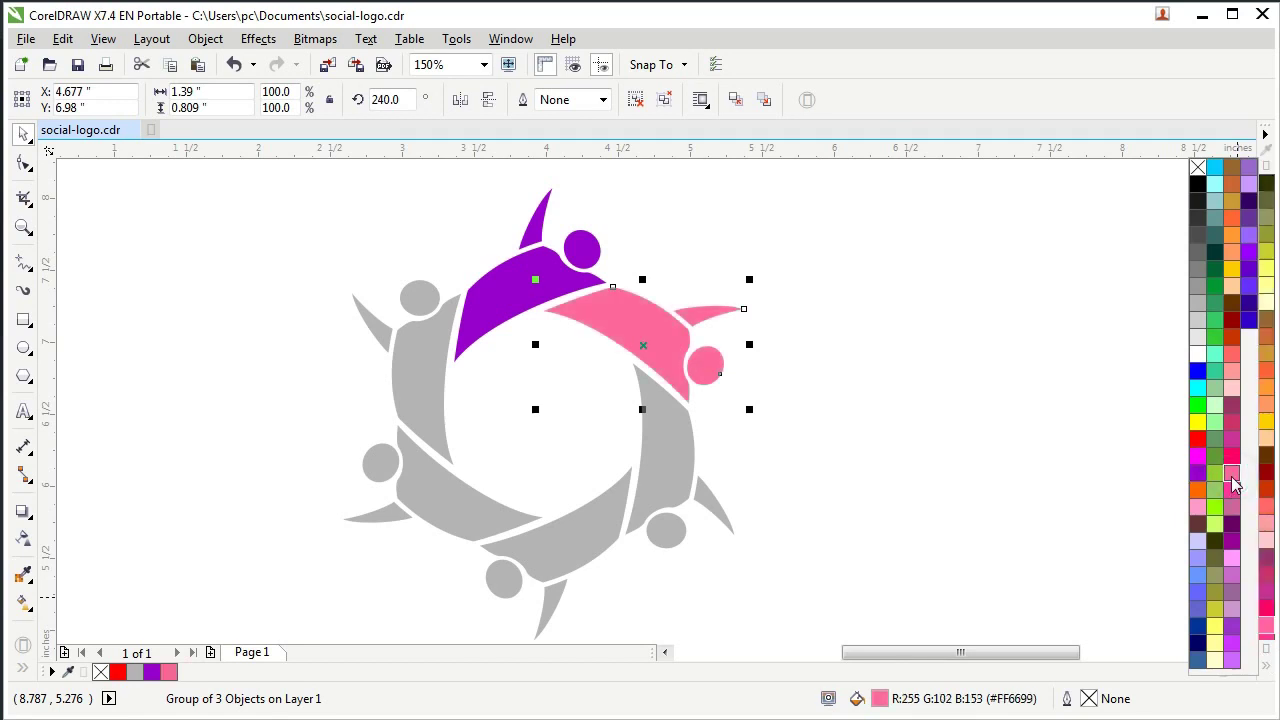
# Try several reds on the lower-right figure and settle on a bright orange fill.
pyautogui.click(682, 464)
pyautogui.click(1265, 613)
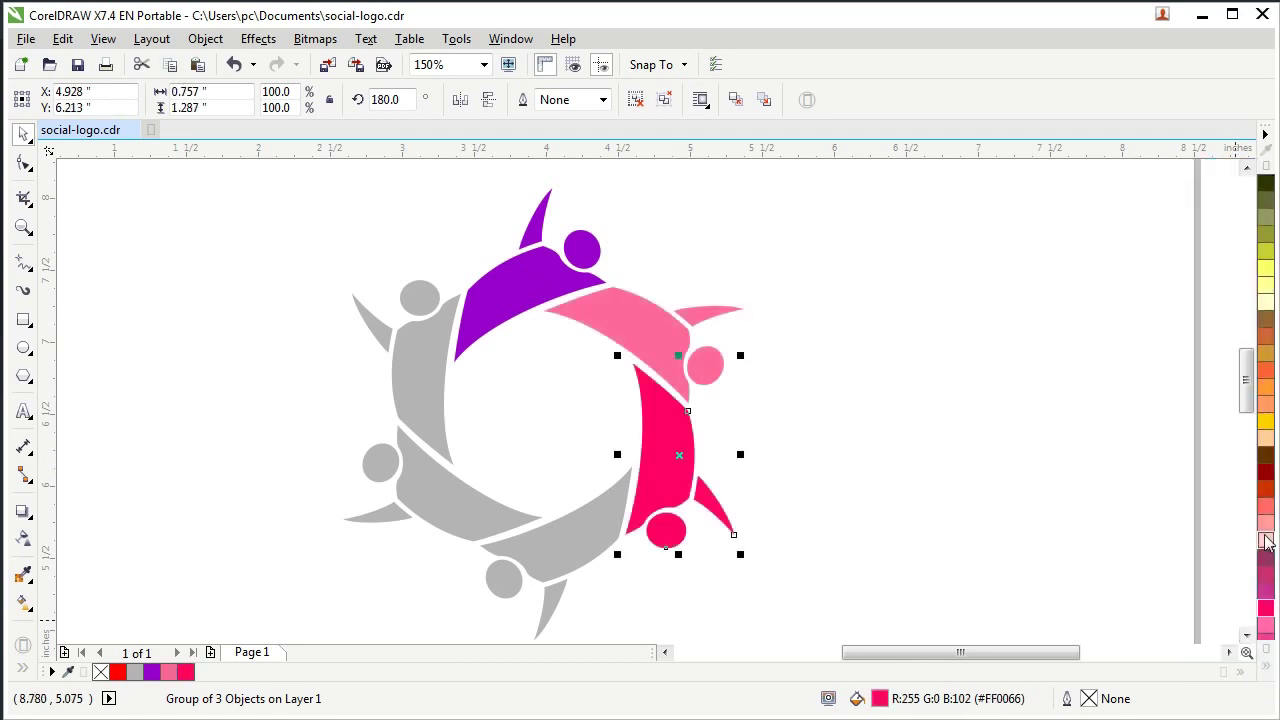
pyautogui.click(1266, 498)
pyautogui.click(1266, 493)
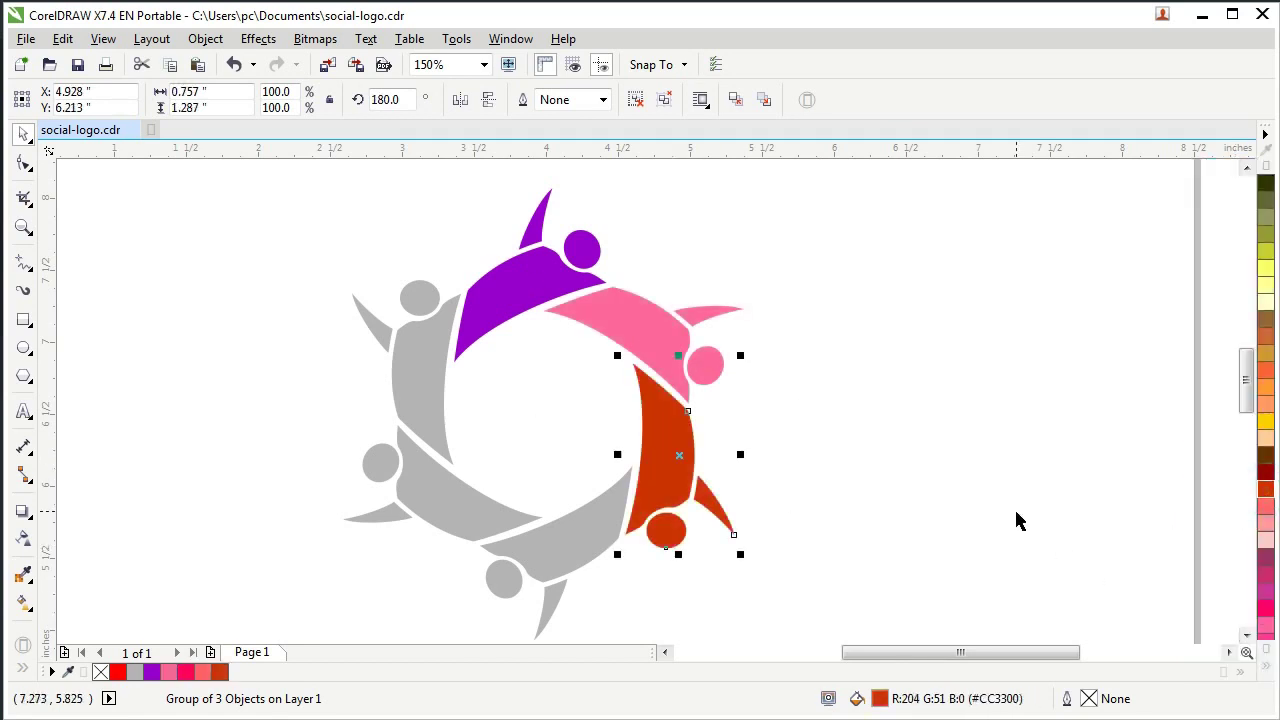
pyautogui.click(1266, 652)
pyautogui.click(1267, 371)
# Fill the bottom figure with golden yellow after trying pure yellow #FFFF00.
pyautogui.click(561, 555)
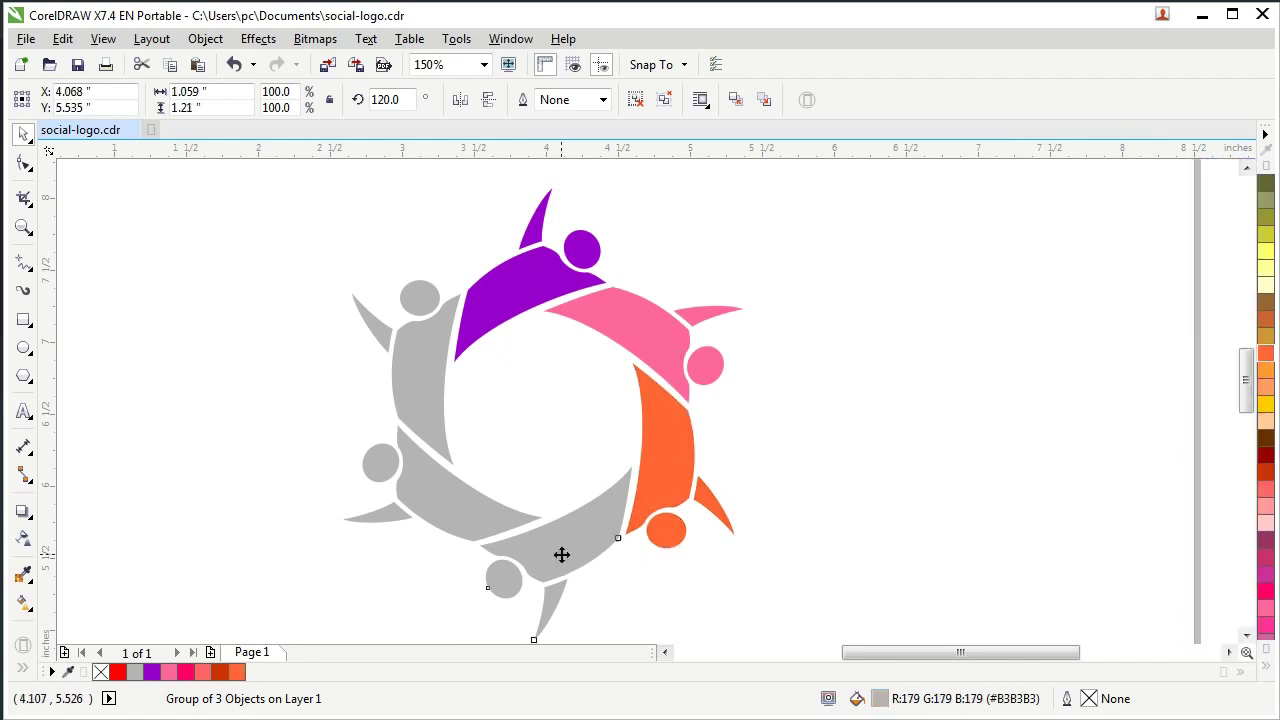
pyautogui.click(1266, 666)
pyautogui.click(1198, 424)
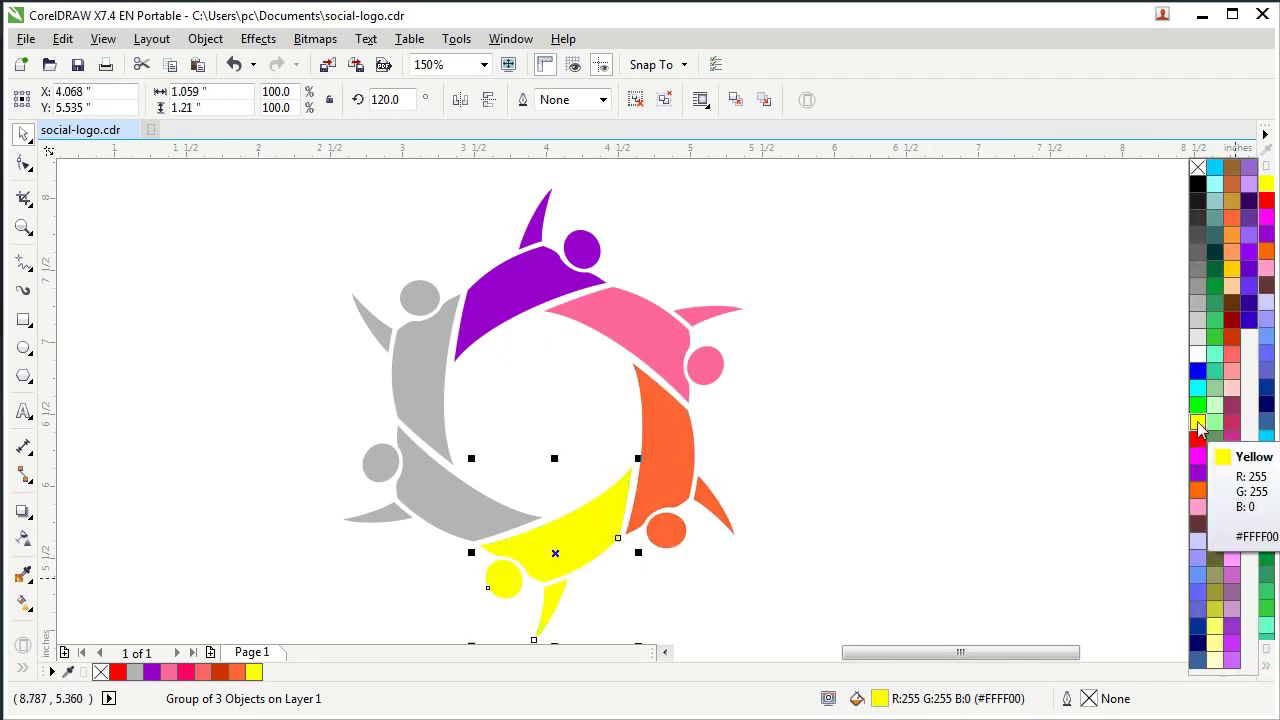
pyautogui.click(1231, 267)
# Fill the lower-left figure with green #33CC33 after trying the teal #33CC99.
pyautogui.click(464, 507)
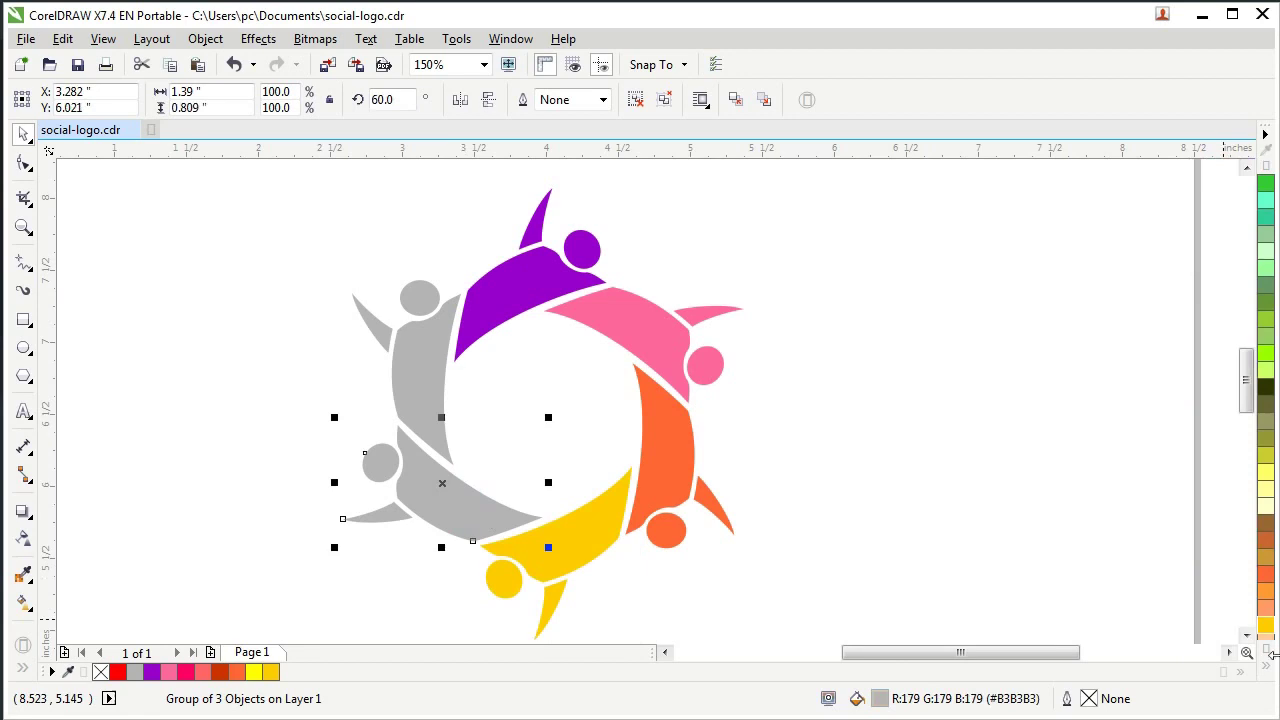
pyautogui.click(1268, 652)
pyautogui.click(1268, 667)
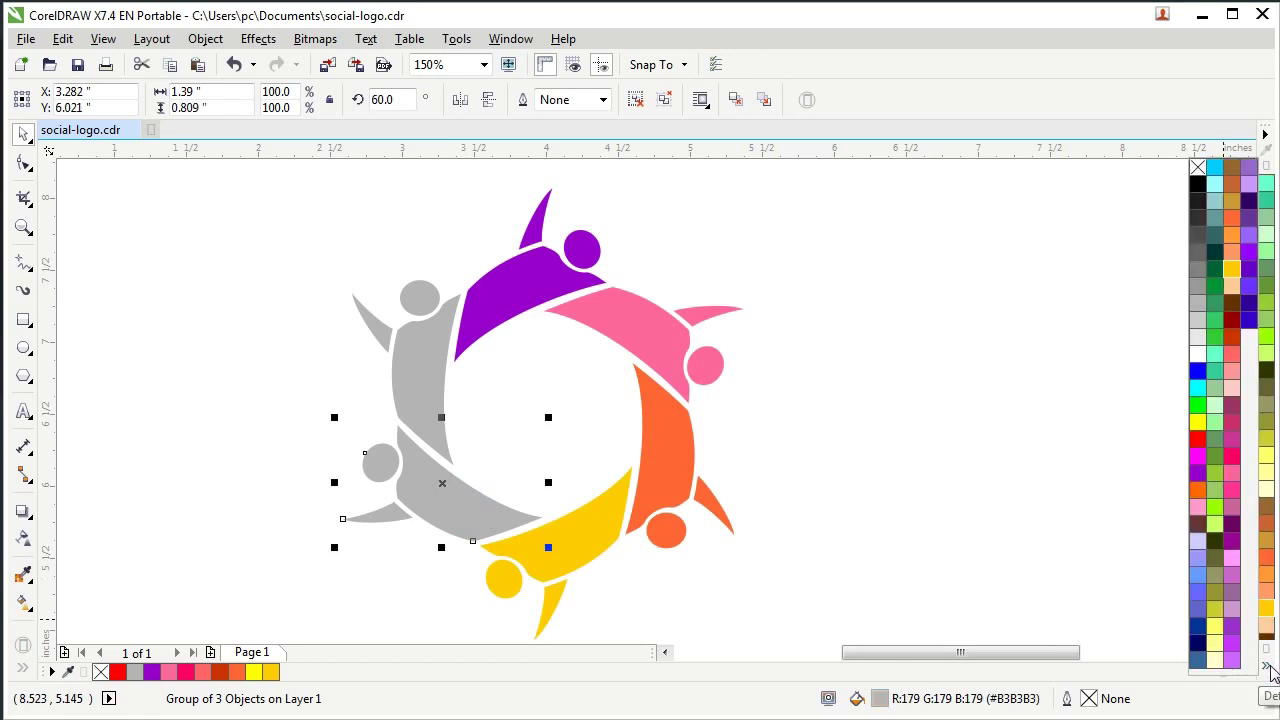
pyautogui.click(1266, 184)
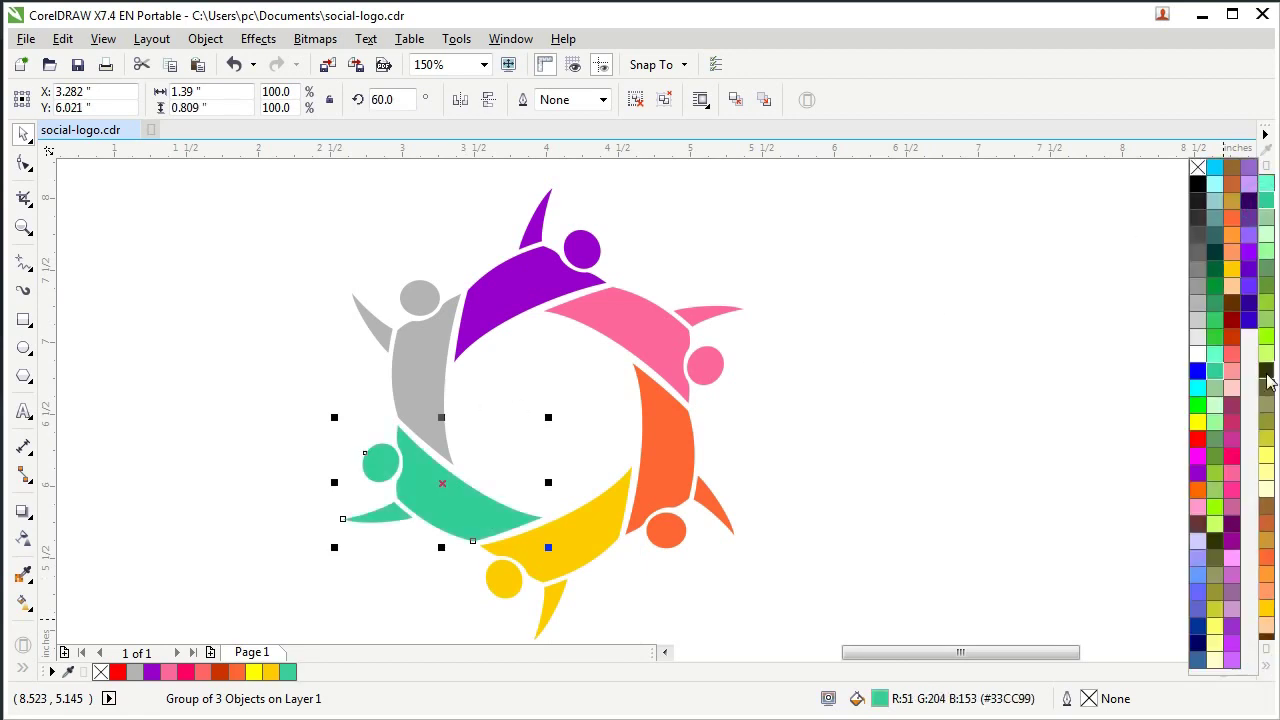
pyautogui.click(1214, 339)
# Try several dark blues on the upper-left figure, settle on light blue #00CCFF and deselect it.
pyautogui.click(423, 373)
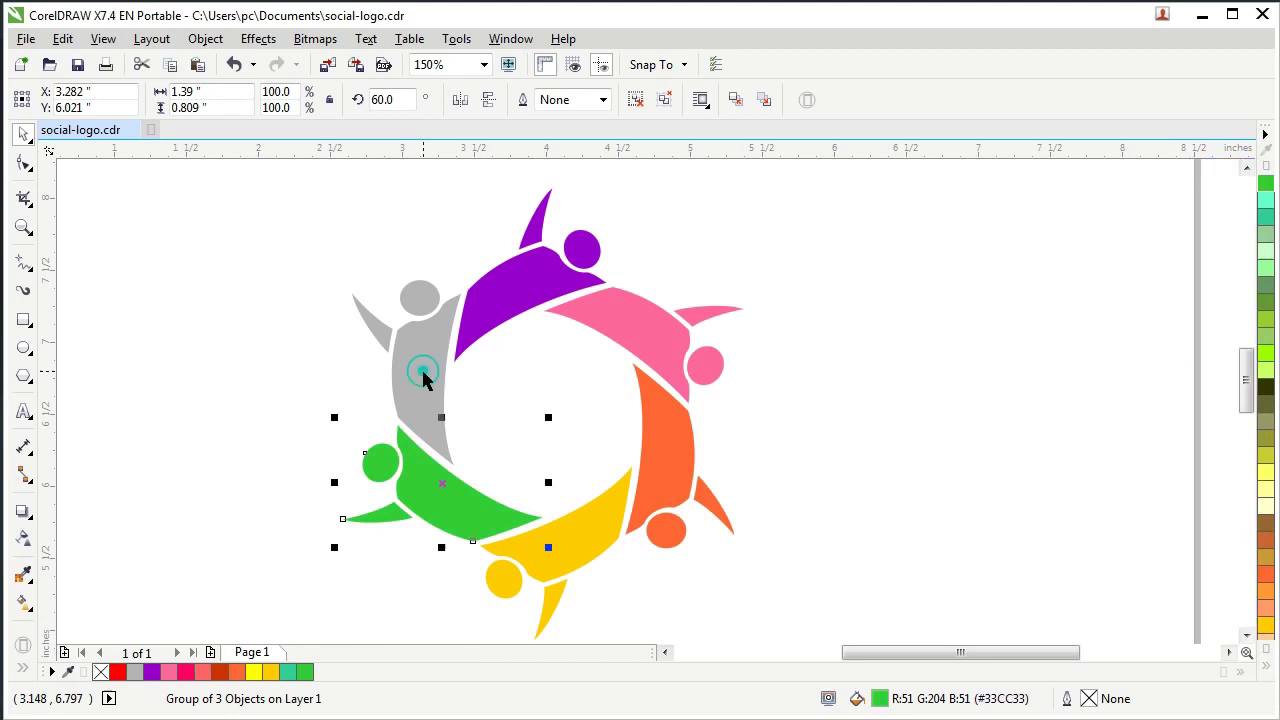
pyautogui.click(1266, 668)
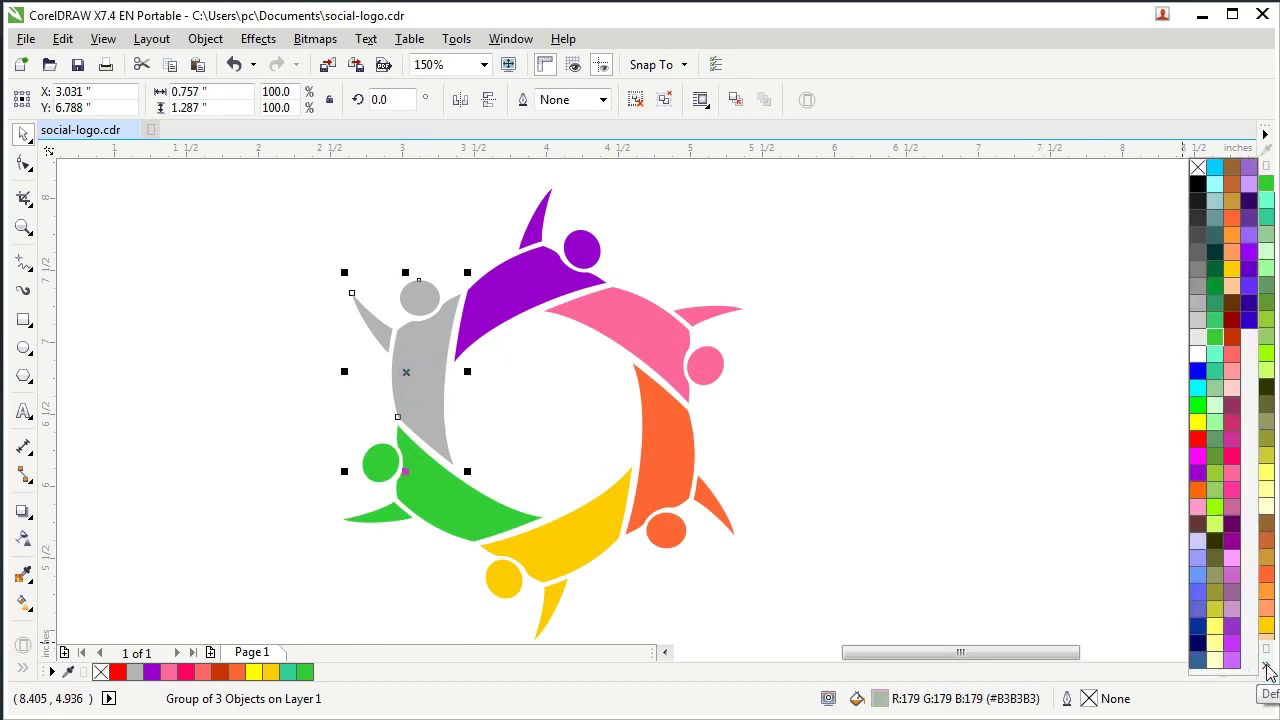
pyautogui.click(1249, 319)
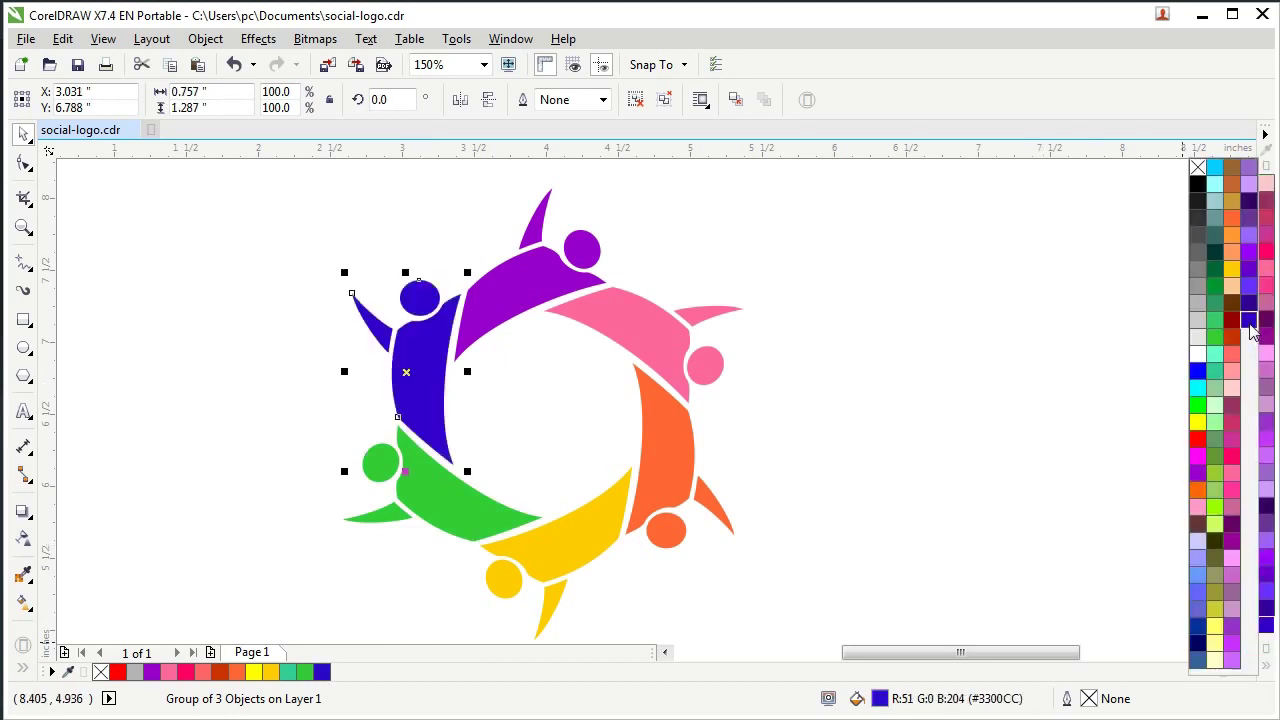
pyautogui.click(1198, 627)
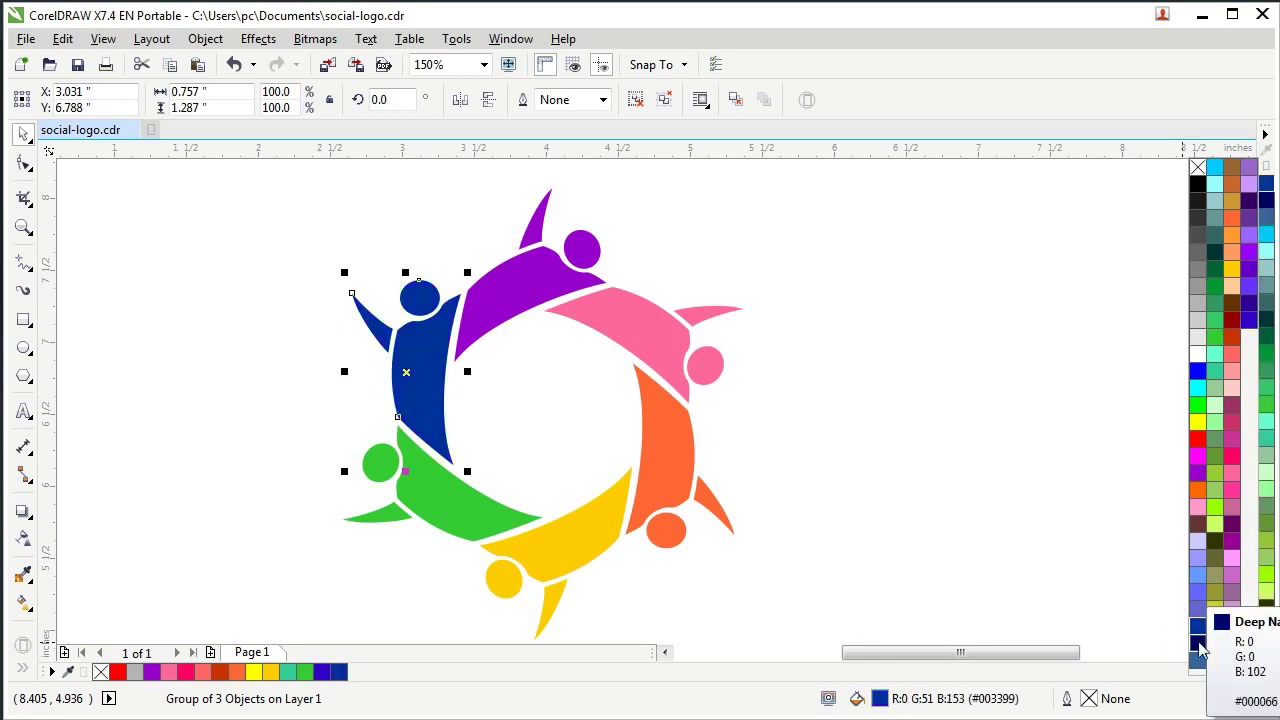
pyautogui.click(1198, 660)
pyautogui.click(1214, 168)
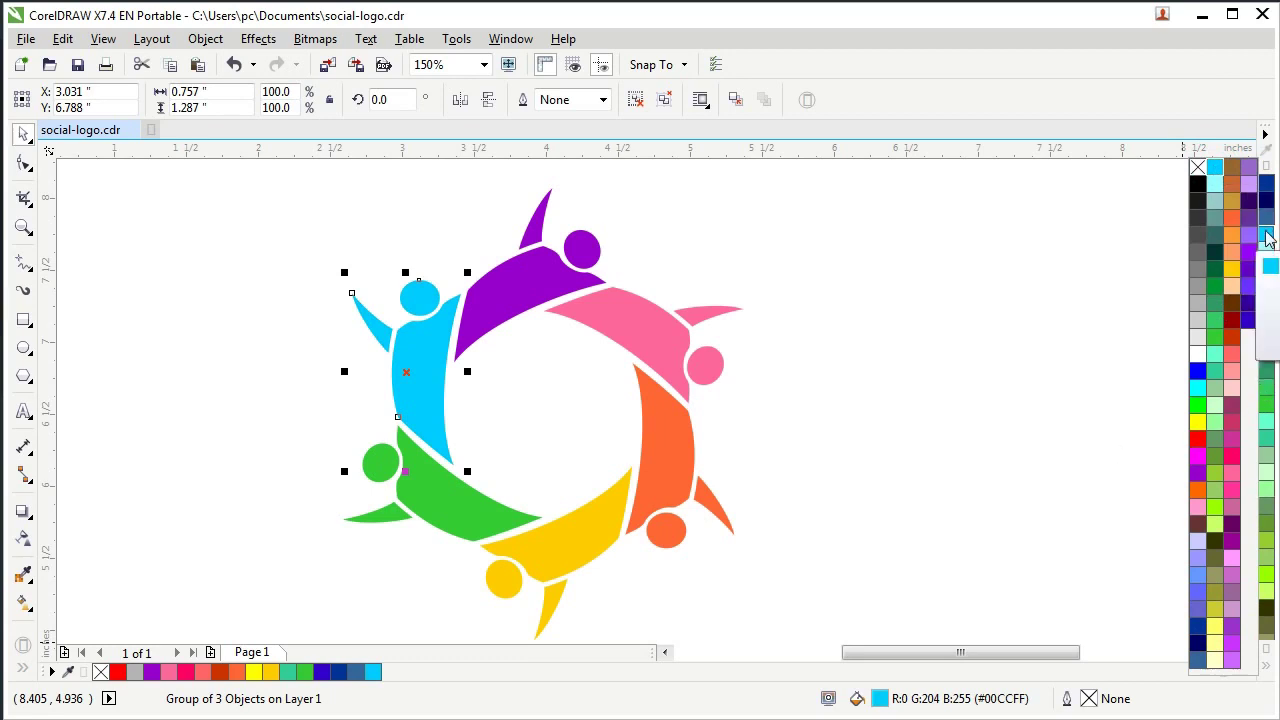
pyautogui.click(883, 391)
pyautogui.click(770, 262)
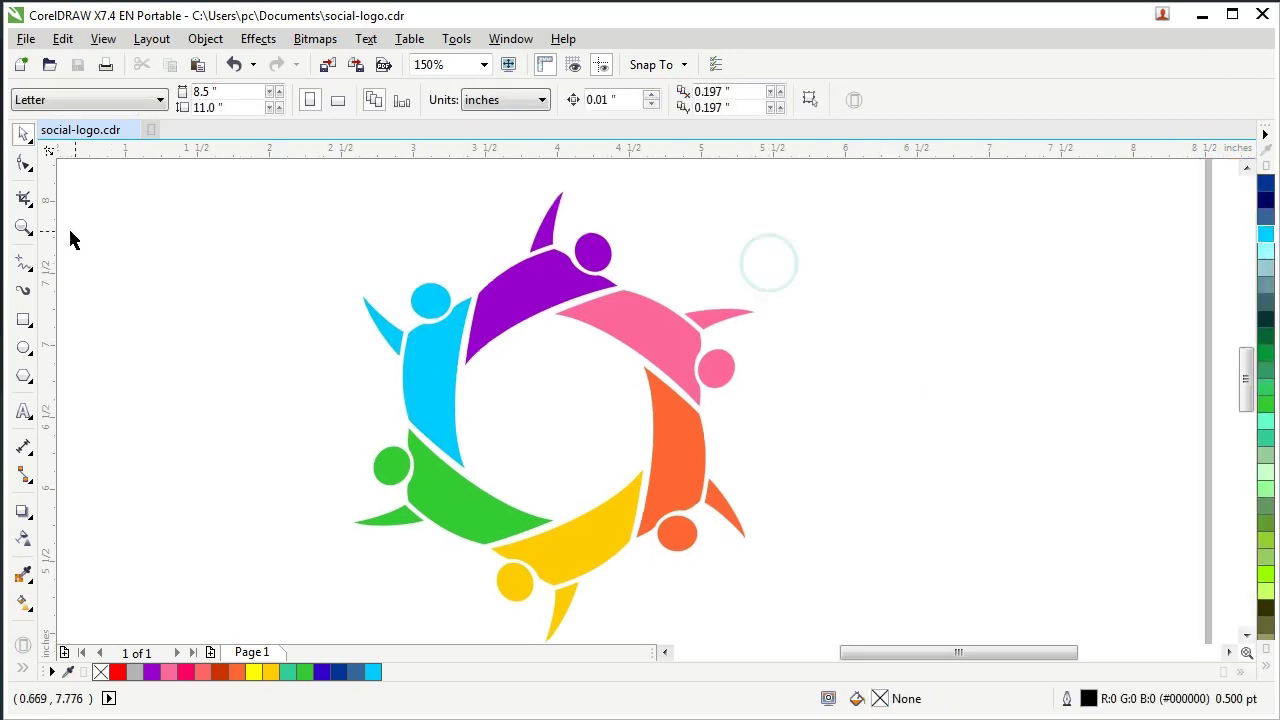
# Ungroup all six coloured figures into separate arm, head and body shapes and select the purple body.
pyautogui.click(23, 228)
pyautogui.press('F3')
pyautogui.moveTo(412, 258); pyautogui.dragTo(781, 556)
pyautogui.moveTo(424, 192); pyautogui.dragTo(955, 645)
pyautogui.moveTo(386, 187); pyautogui.dragTo(905, 583)
pyautogui.click(30, 137)
pyautogui.click(492, 316)
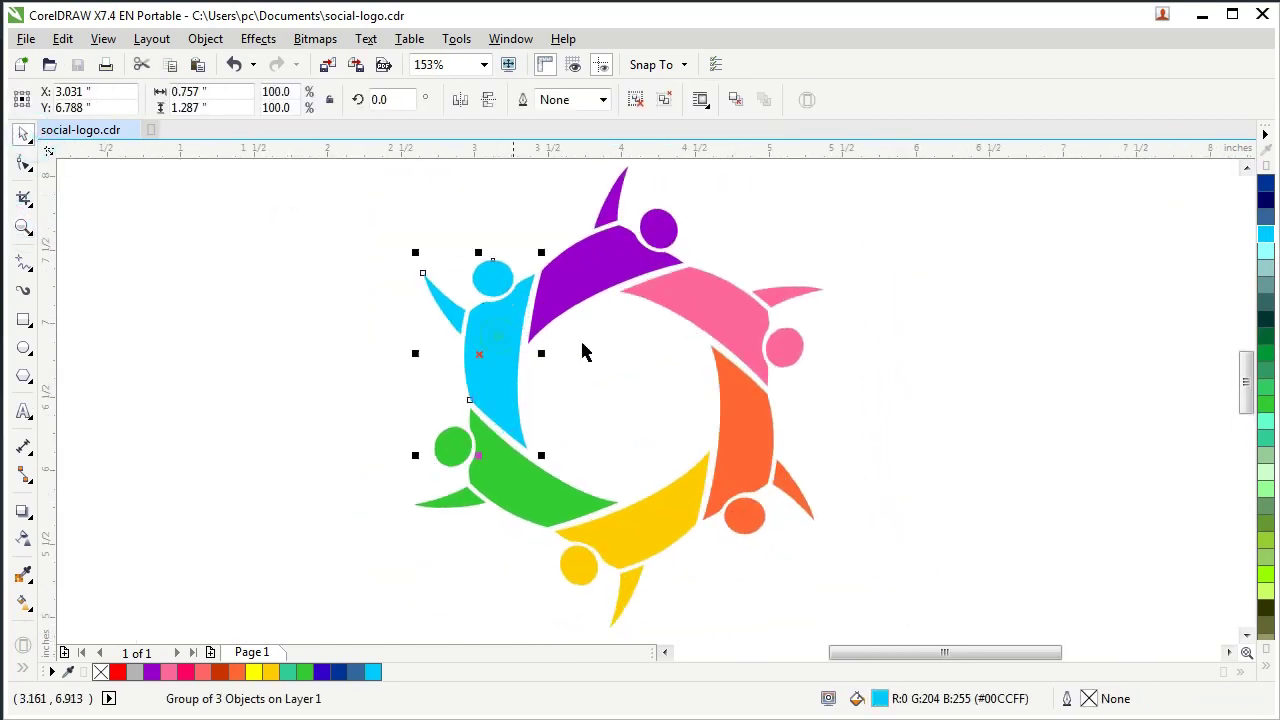
pyautogui.hotkey('ctrl', 'a')
pyautogui.click(927, 100)
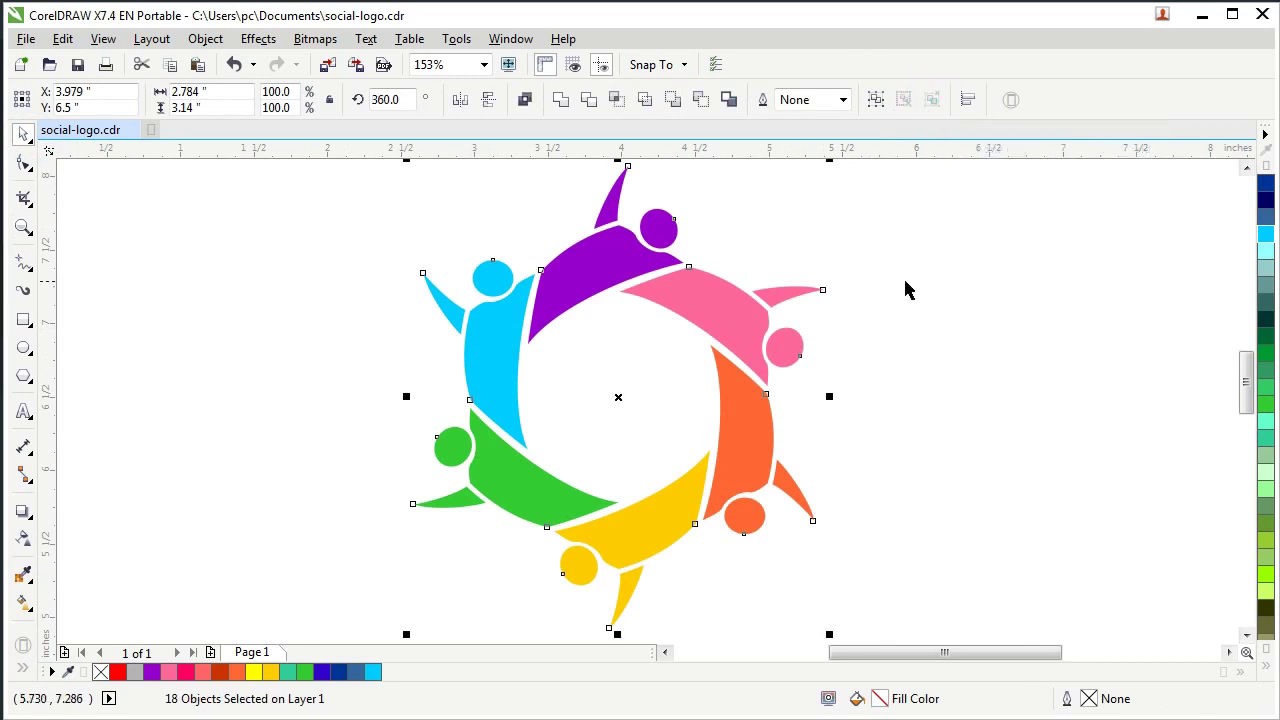
pyautogui.click(788, 346)
pyautogui.click(848, 350)
pyautogui.click(594, 274)
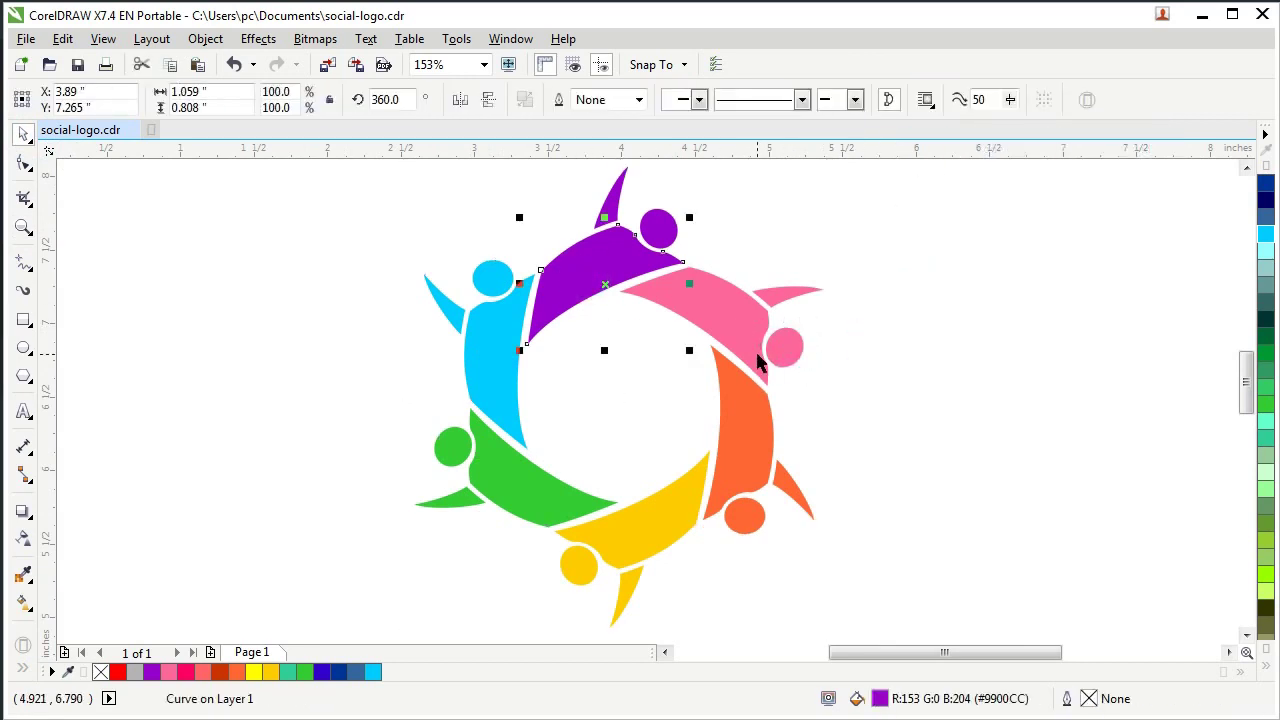
# Give the purple body a linear fountain fill running from purple to white, rotated to 93.7°.
pyautogui.rightClick(595, 264)
pyautogui.press('Escape')
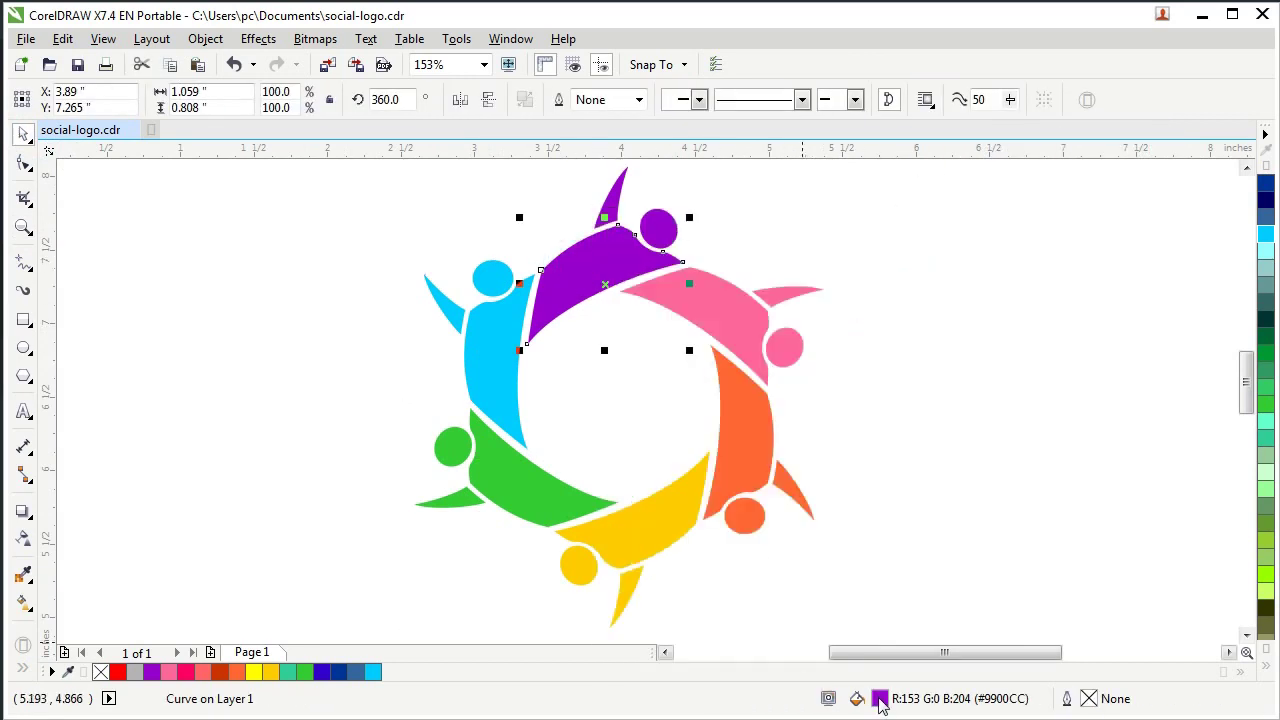
pyautogui.doubleClick(880, 692)
pyautogui.click(390, 220)
pyautogui.moveTo(660, 196); pyautogui.dragTo(566, 378)
pyautogui.click(499, 604)
pyautogui.moveTo(350, 517); pyautogui.dragTo(321, 487)
pyautogui.click(309, 475)
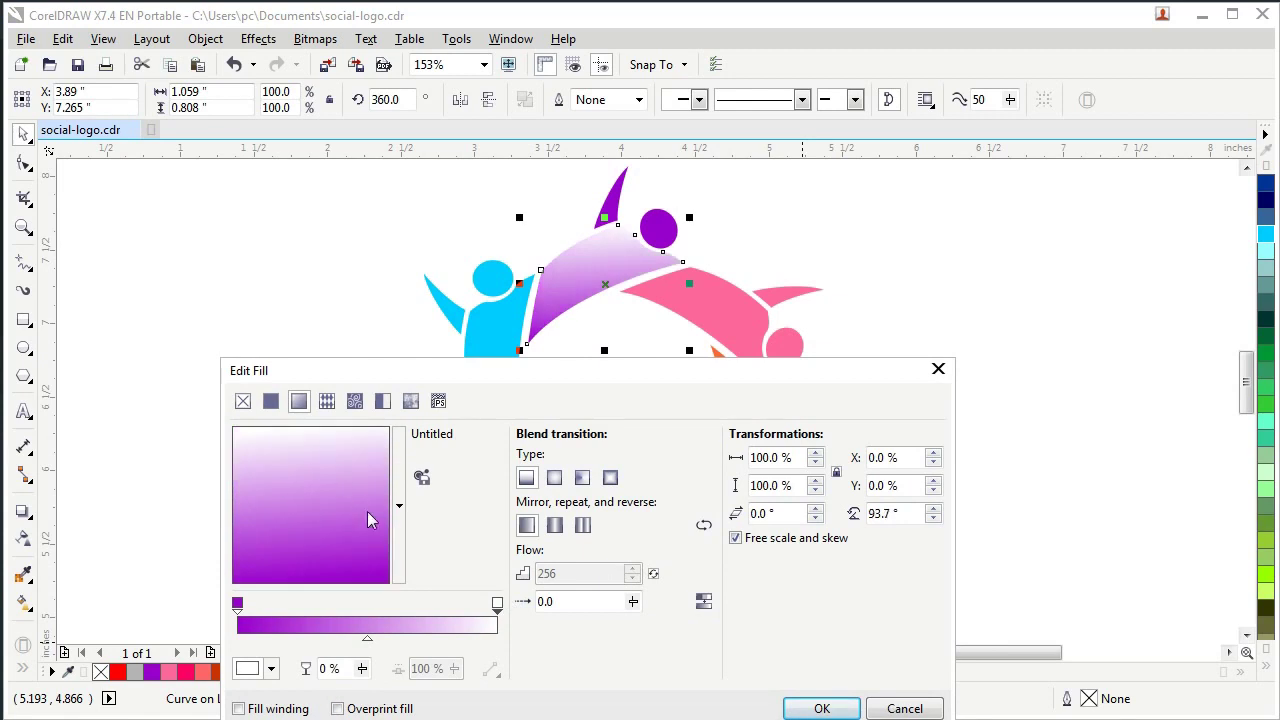
# Change the white end of the purple body's gradient to magenta #ED03CE and apply the fill.
pyautogui.click(497, 604)
pyautogui.click(270, 668)
pyautogui.click(374, 523)
pyautogui.click(355, 520)
pyautogui.moveTo(354, 519)
pyautogui.mouseDown()
pyautogui.moveTo(356, 530)
pyautogui.moveTo(345, 519)
pyautogui.moveTo(379, 523)
pyautogui.mouseUp()
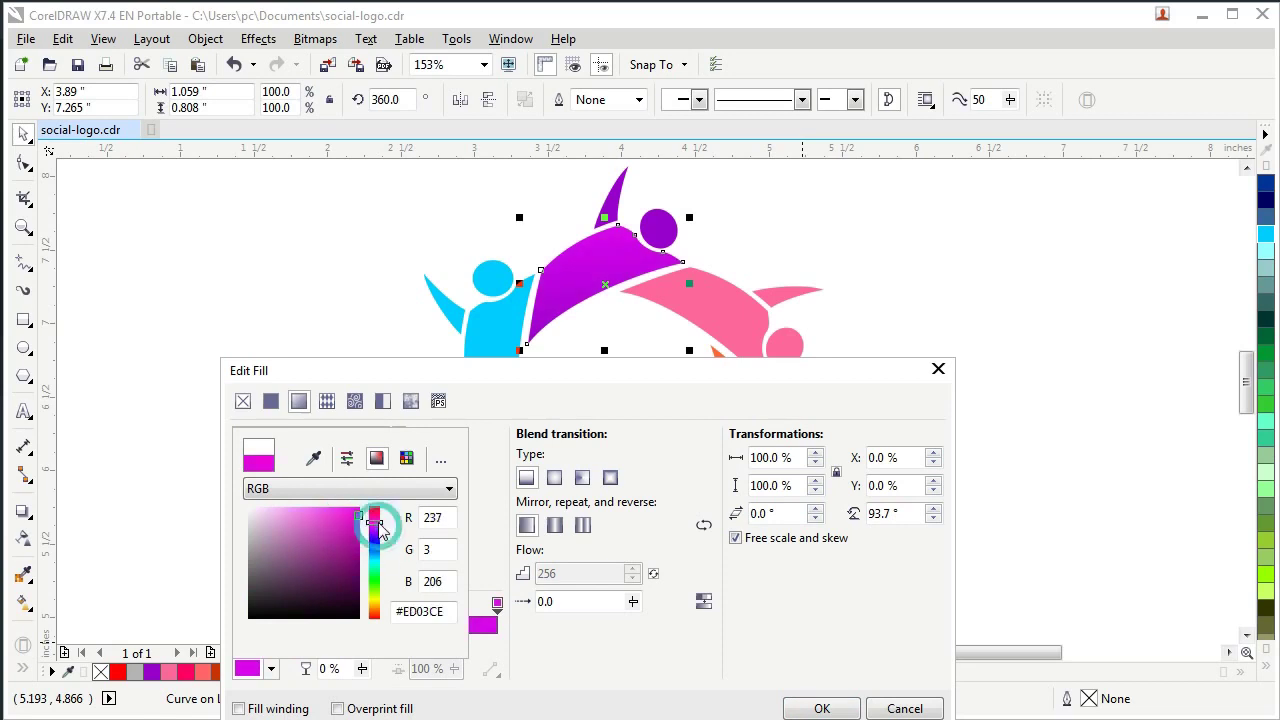
pyautogui.click(740, 374)
pyautogui.click(822, 708)
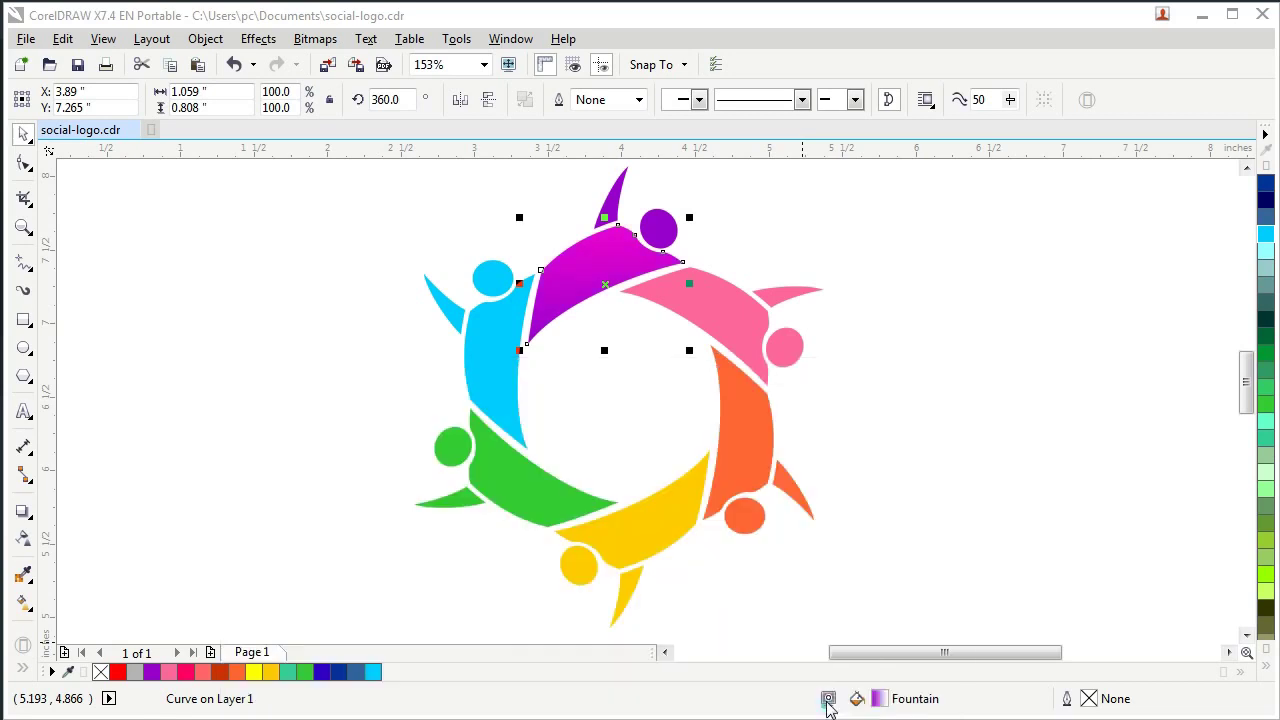
# Copy the purple-to-magenta gradient onto the purple figure's arm and head, leaving nothing selected.
pyautogui.click(615, 212)
pyautogui.click(603, 284)
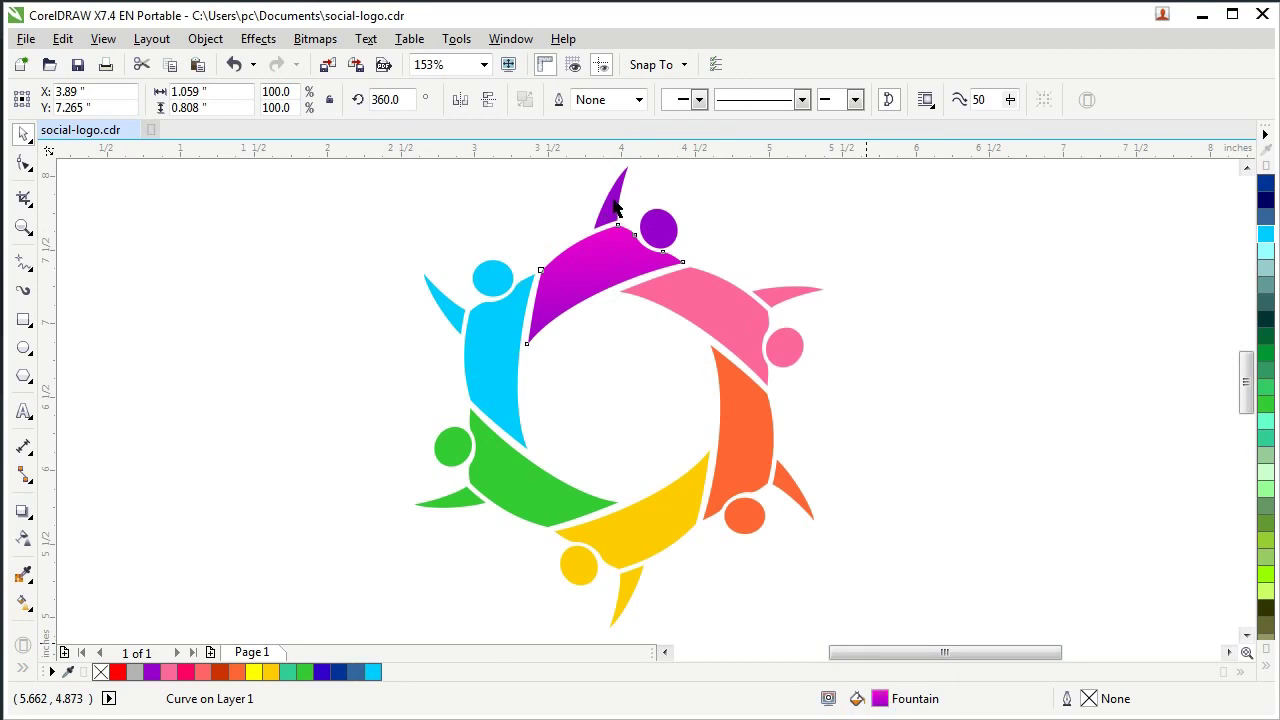
pyautogui.click(791, 231)
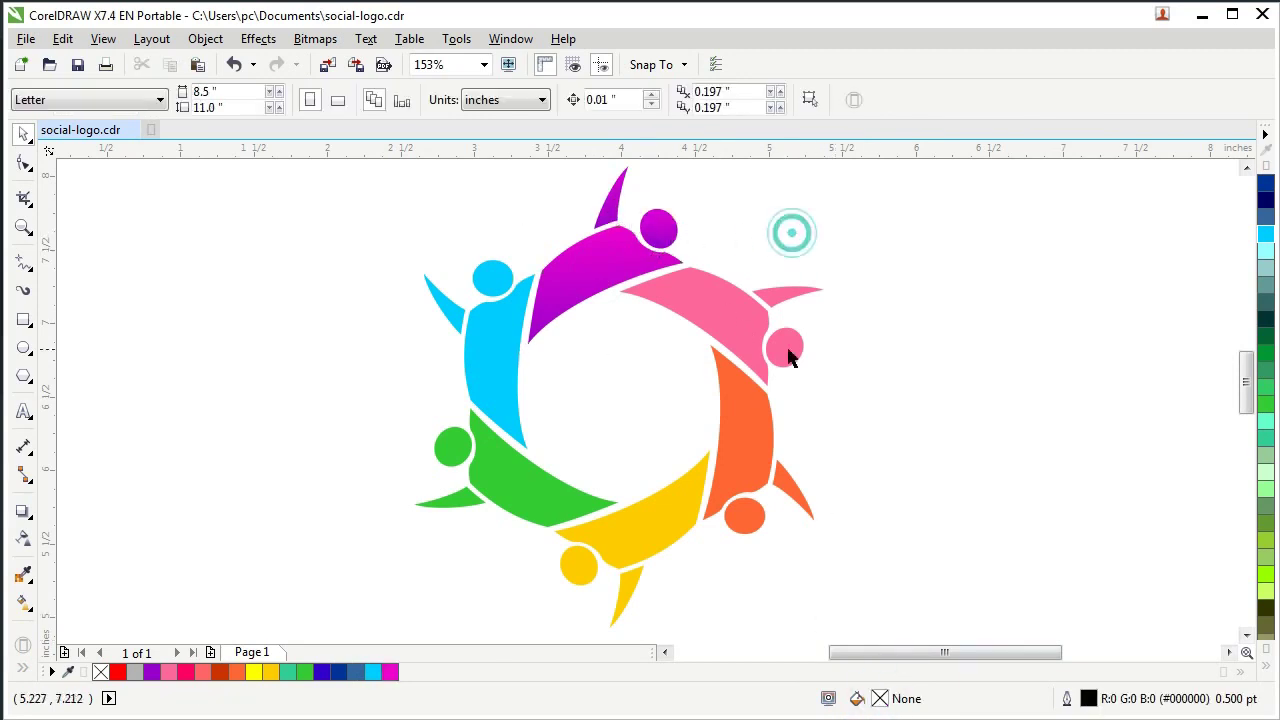
# Give the pink body a linear fountain fill starting in deep pink #F20879.
pyautogui.click(749, 331)
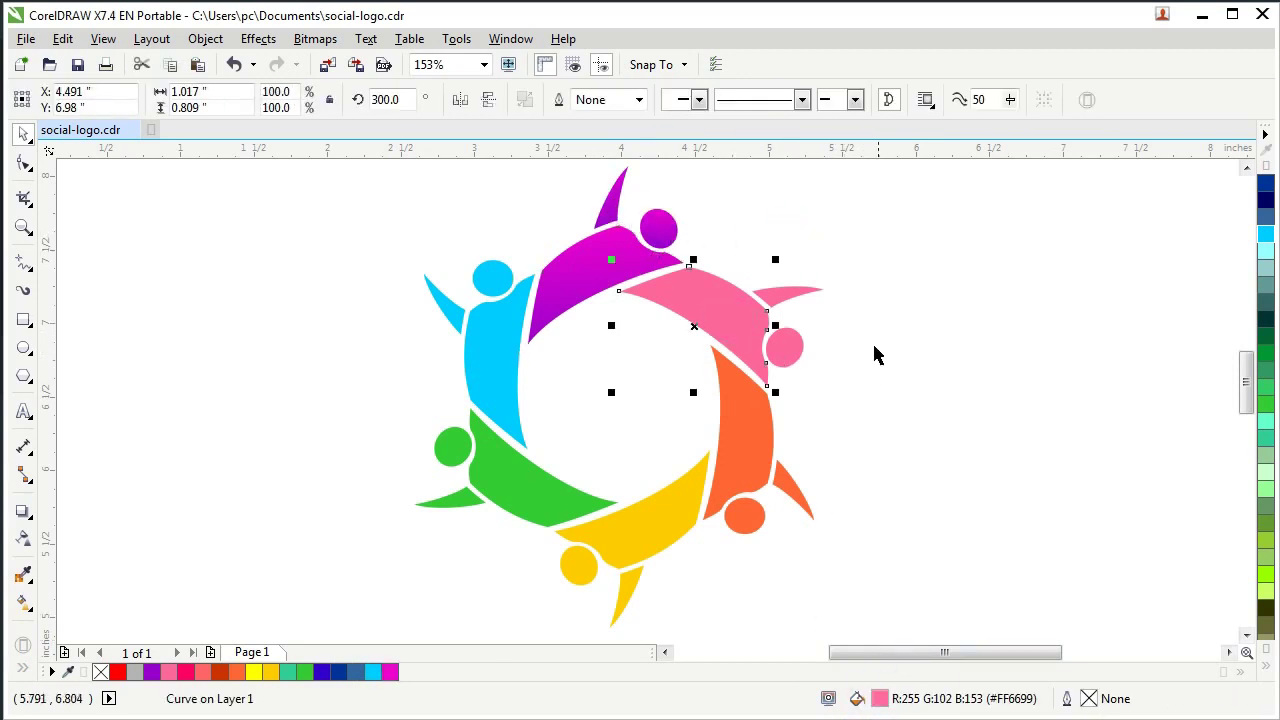
pyautogui.doubleClick(893, 703)
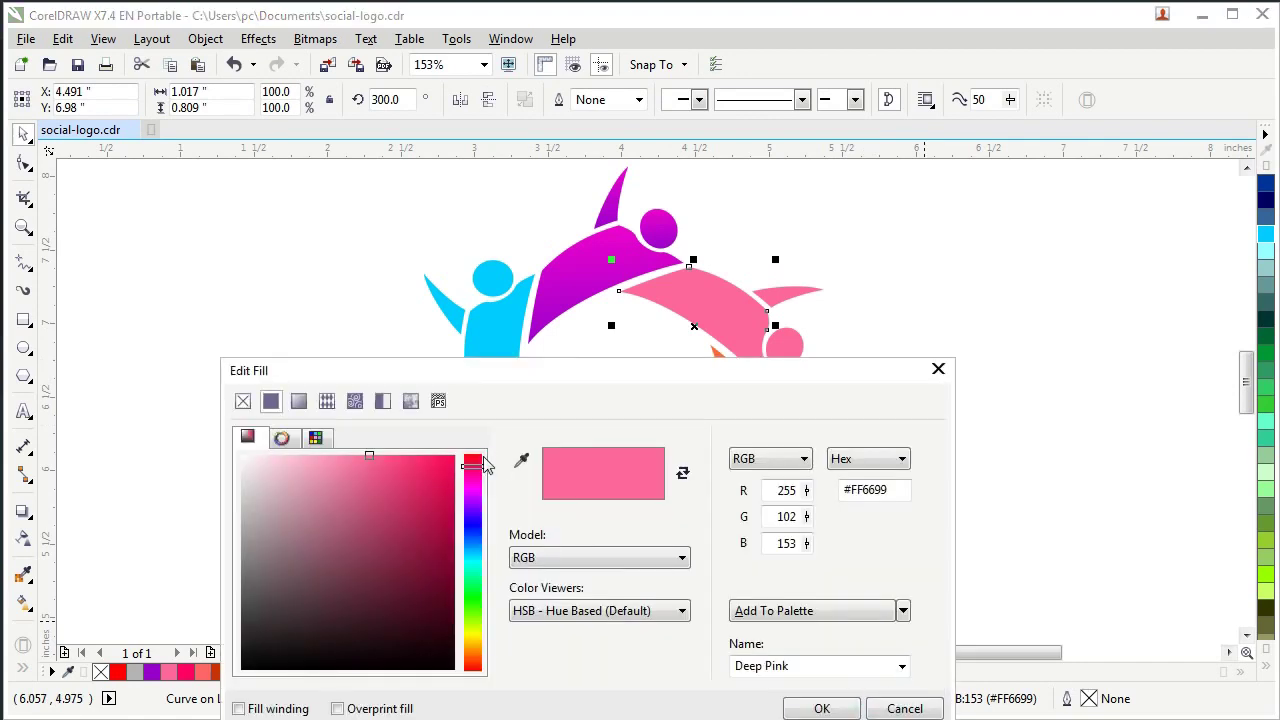
pyautogui.click(299, 401)
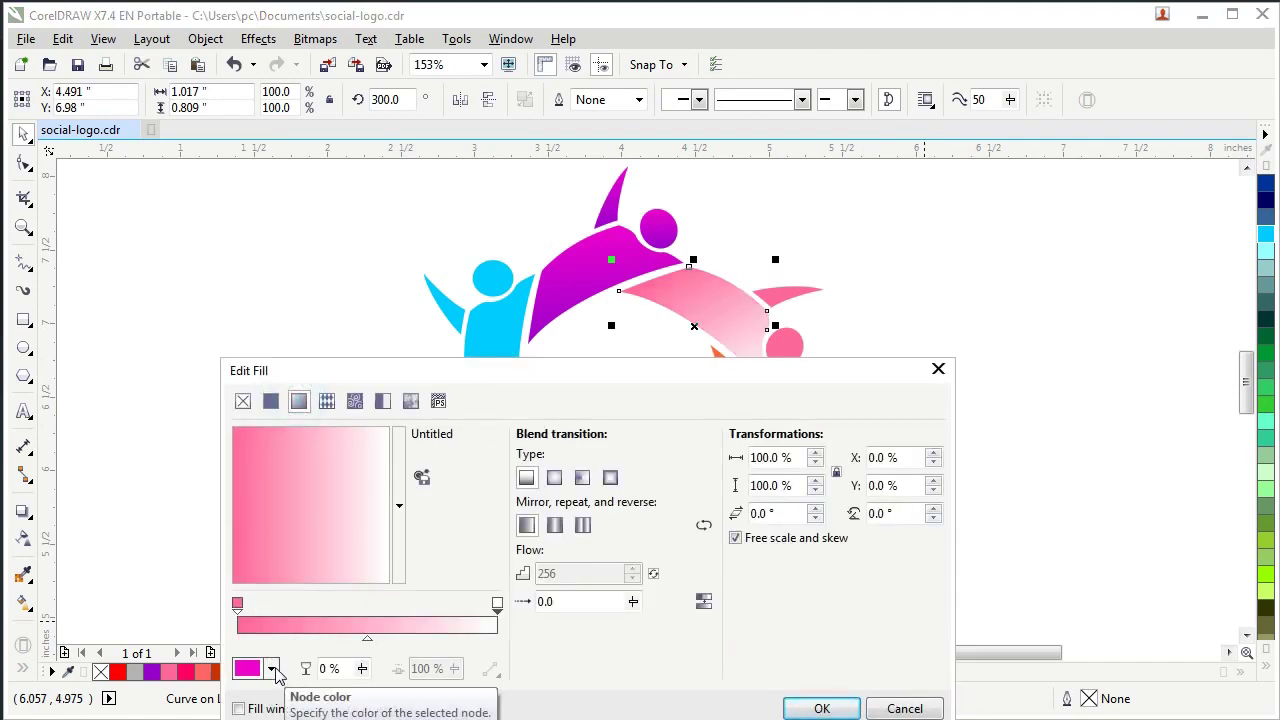
pyautogui.click(238, 606)
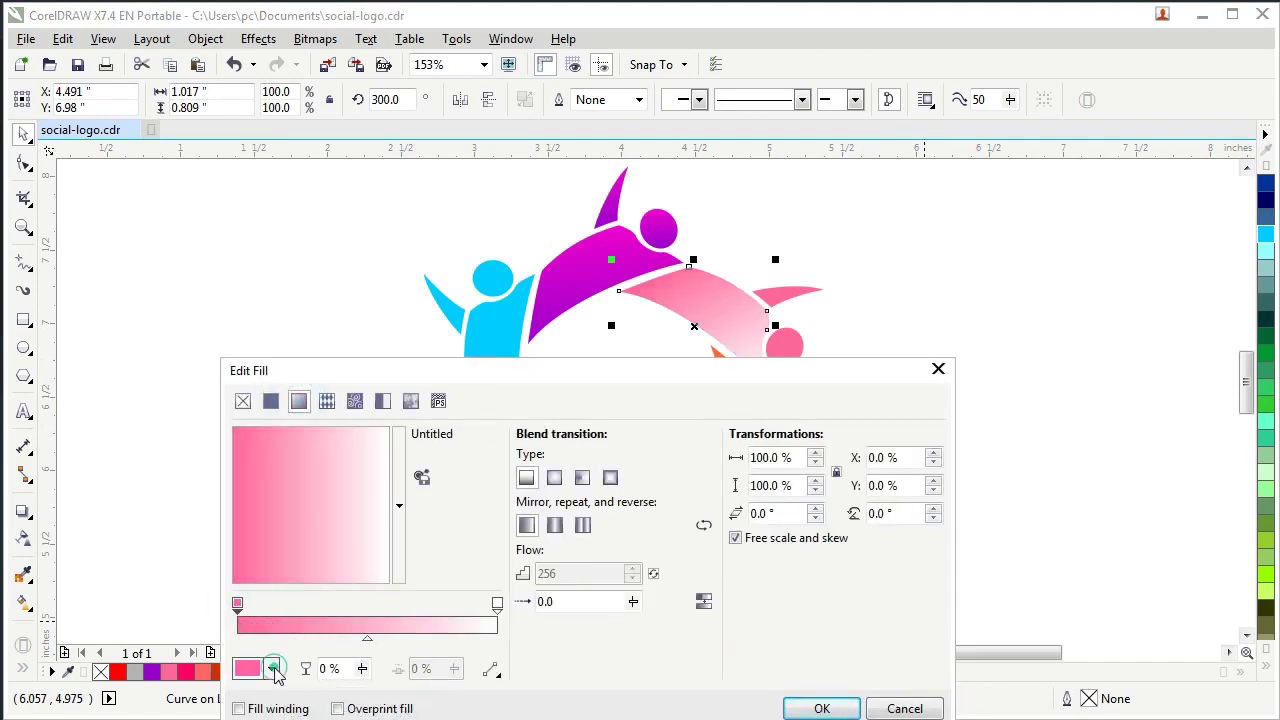
pyautogui.click(271, 668)
pyautogui.click(357, 527)
pyautogui.click(357, 521)
pyautogui.click(356, 515)
pyautogui.click(377, 515)
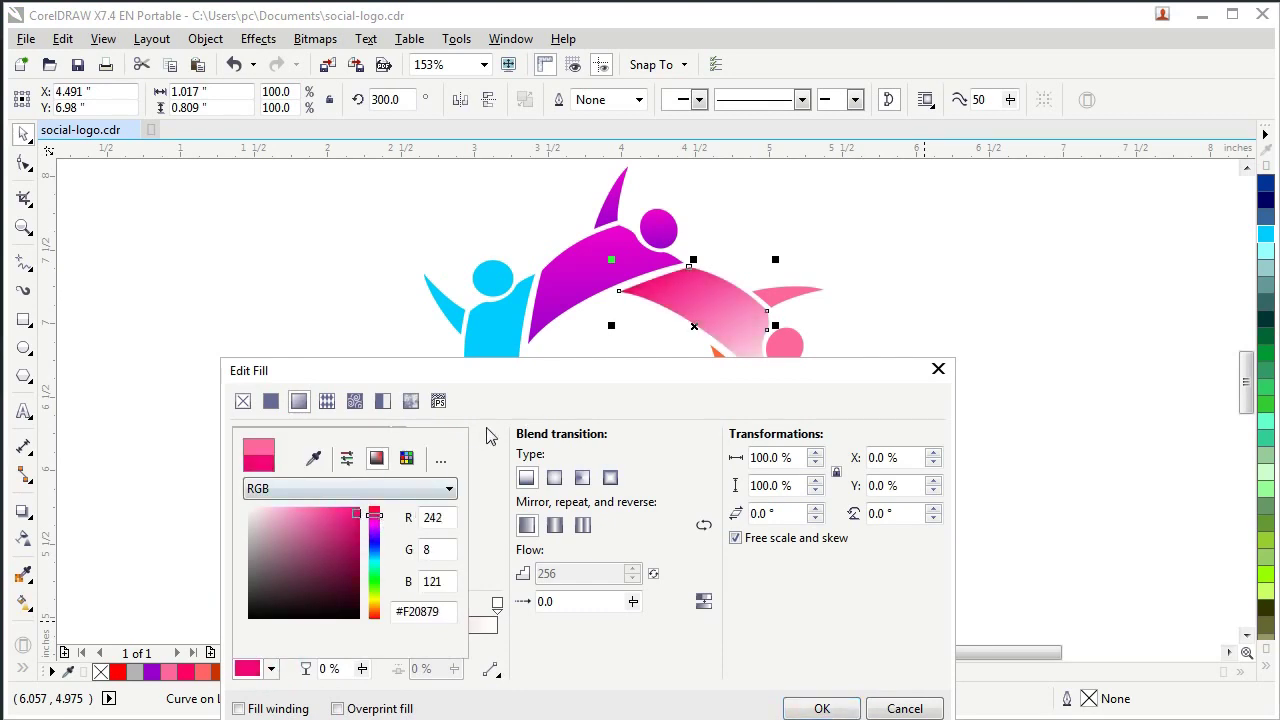
# Change the white end of the pink body's gradient to a lighter pink and apply the fill.
pyautogui.click(490, 436)
pyautogui.click(497, 604)
pyautogui.click(271, 668)
pyautogui.click(377, 528)
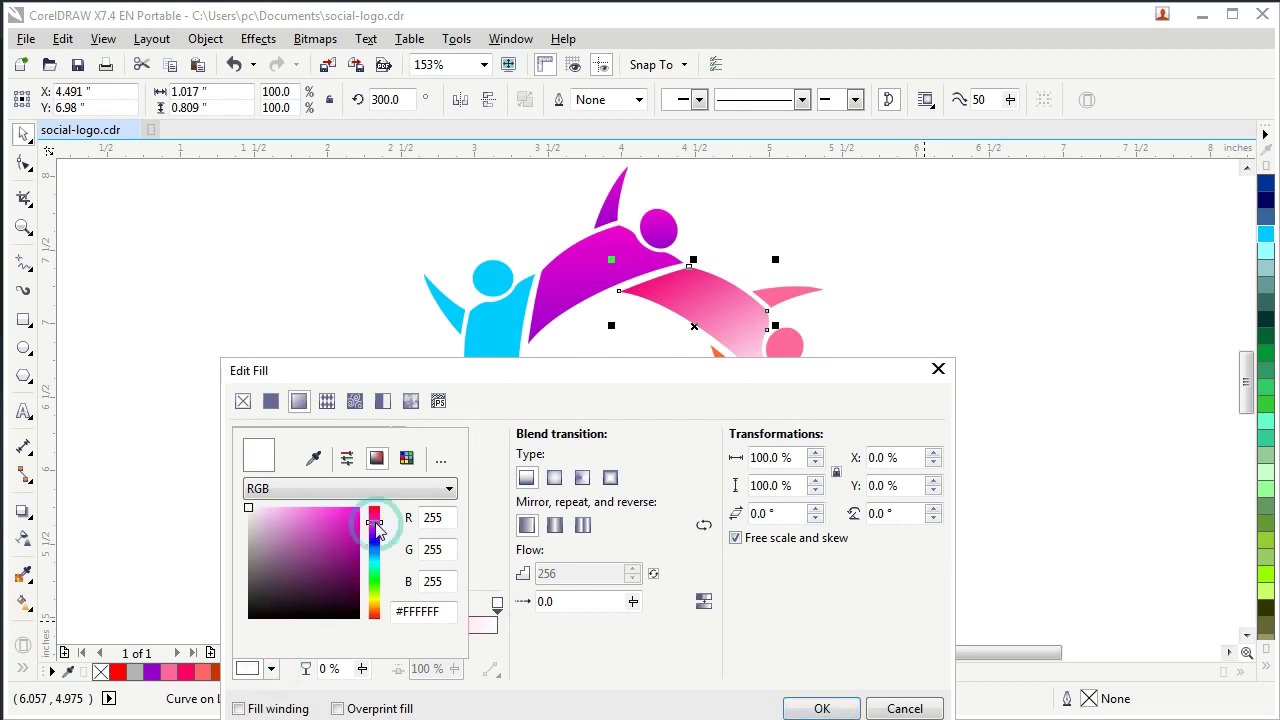
pyautogui.click(311, 509)
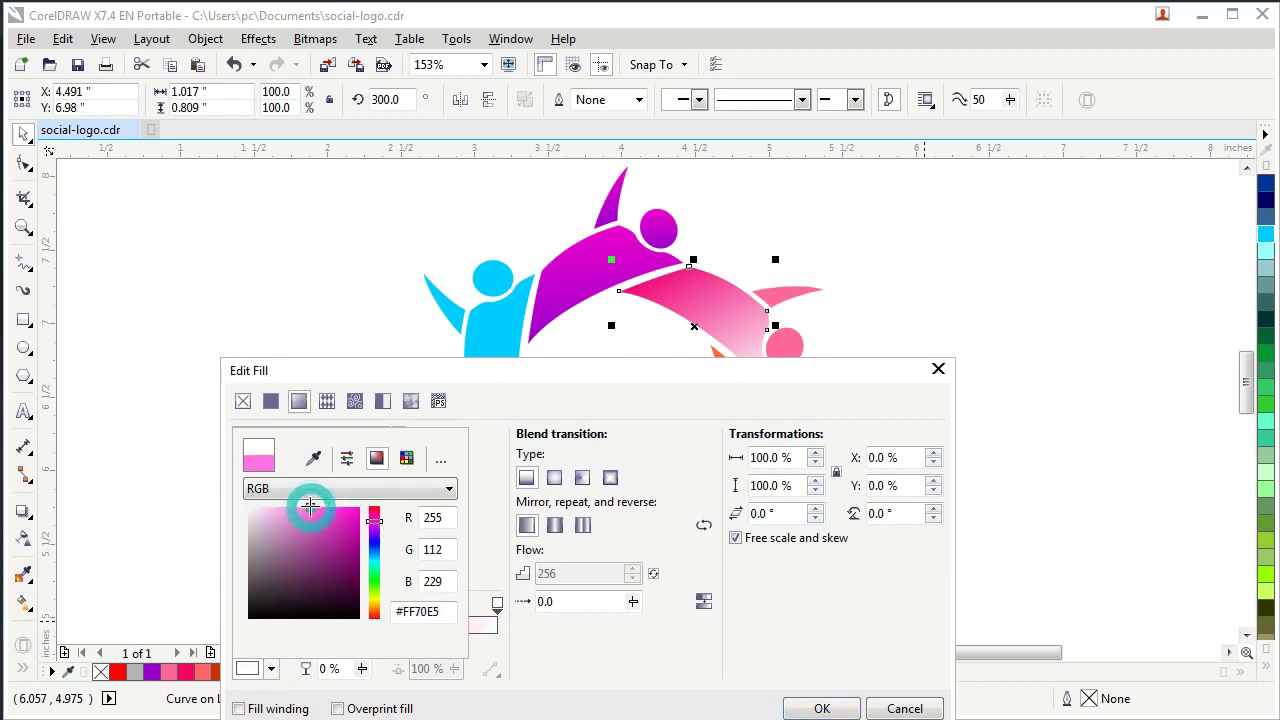
pyautogui.click(312, 492)
pyautogui.click(677, 376)
pyautogui.click(822, 708)
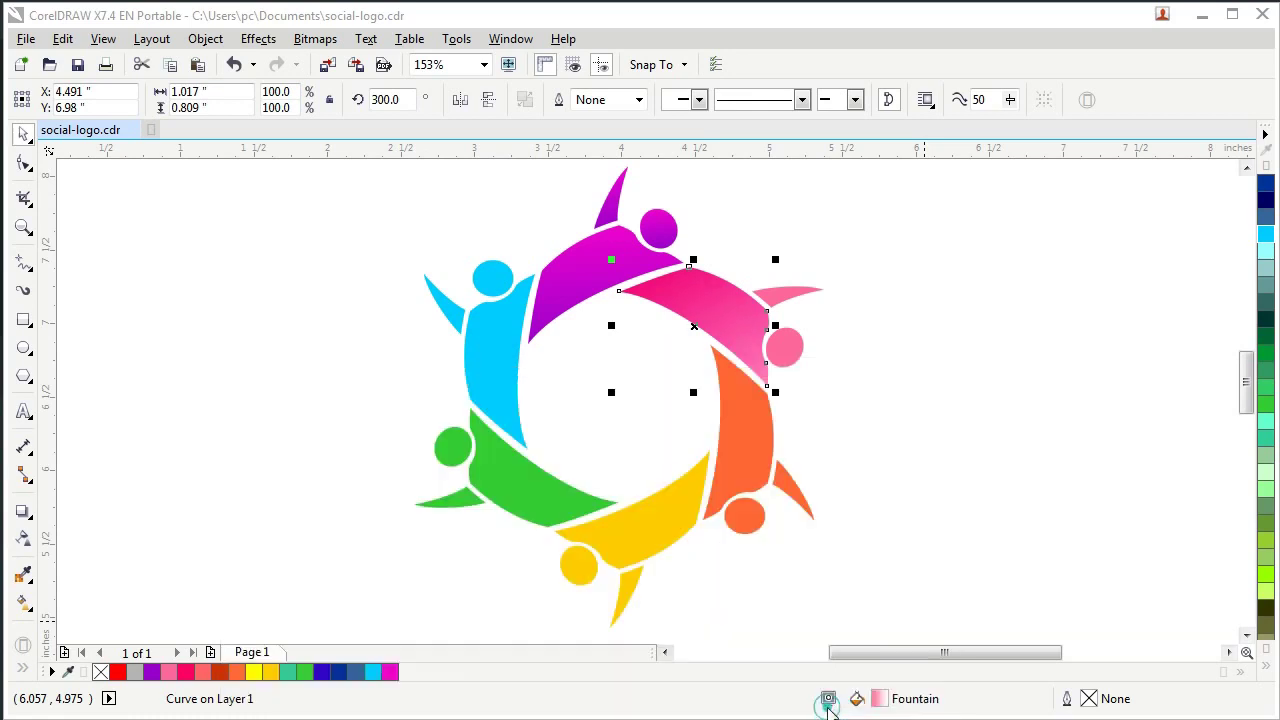
# Copy the pink body's gradient onto the pink figure's arm and head, leaving nothing selected.
pyautogui.click(869, 370)
pyautogui.click(768, 350)
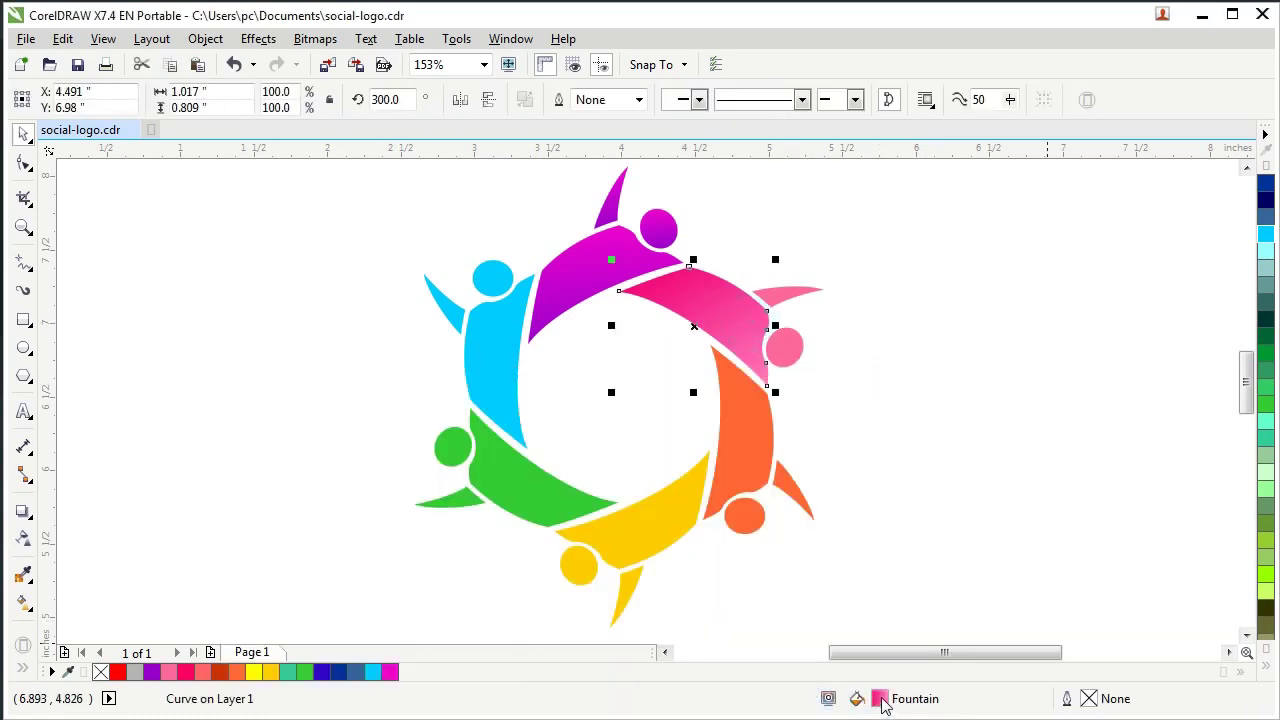
pyautogui.click(903, 360)
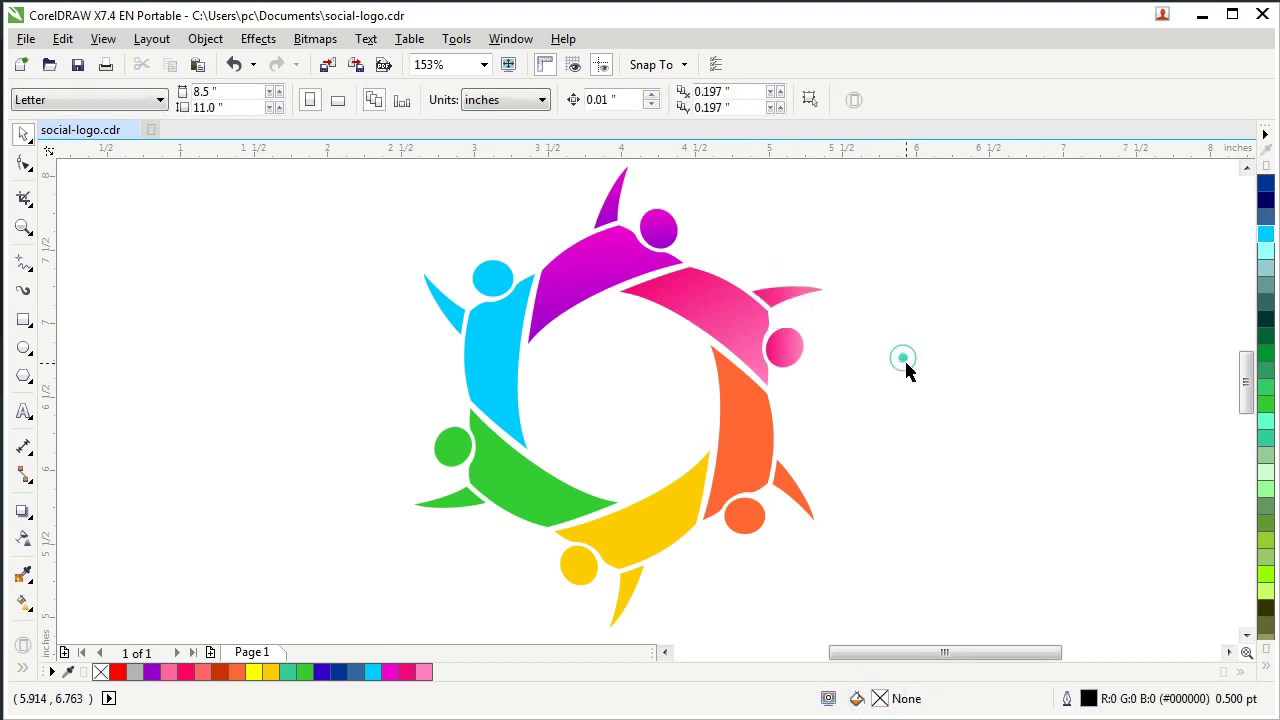
# Give the orange body a linear fountain fill running from orange to a pale yellow.
pyautogui.click(760, 452)
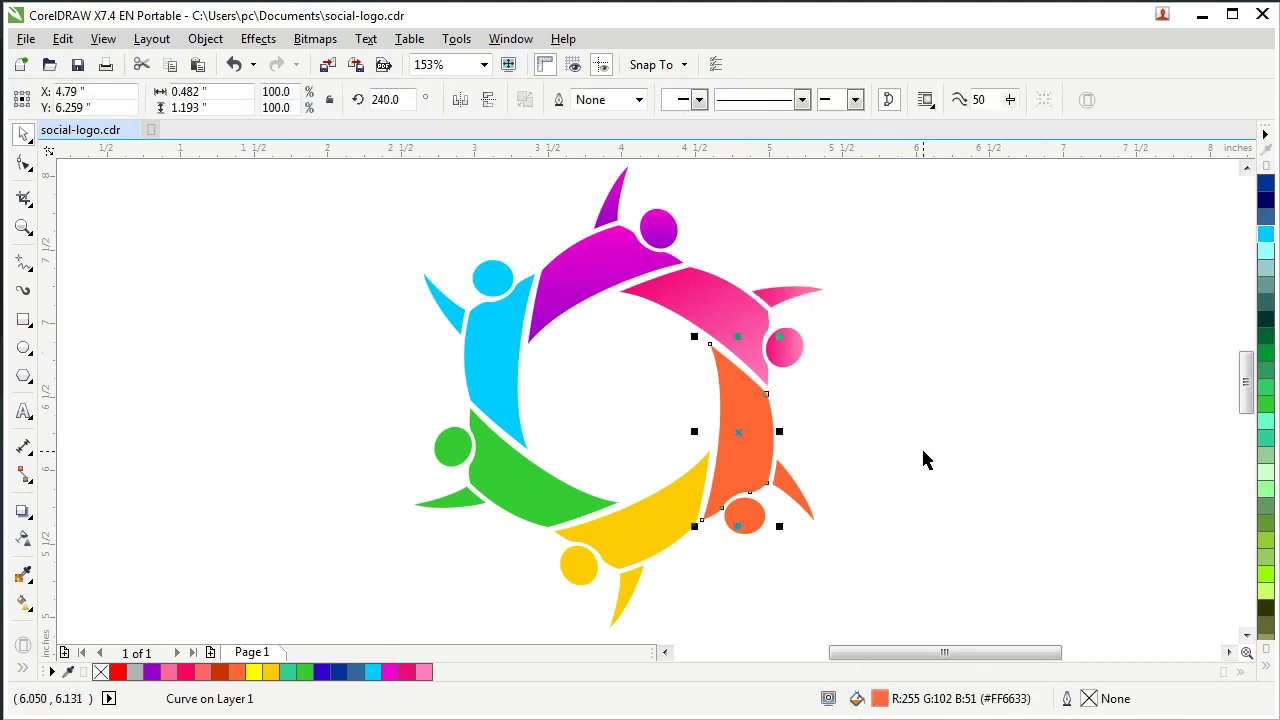
pyautogui.doubleClick(885, 700)
pyautogui.moveTo(745, 378); pyautogui.dragTo(860, 114)
pyautogui.click(413, 137)
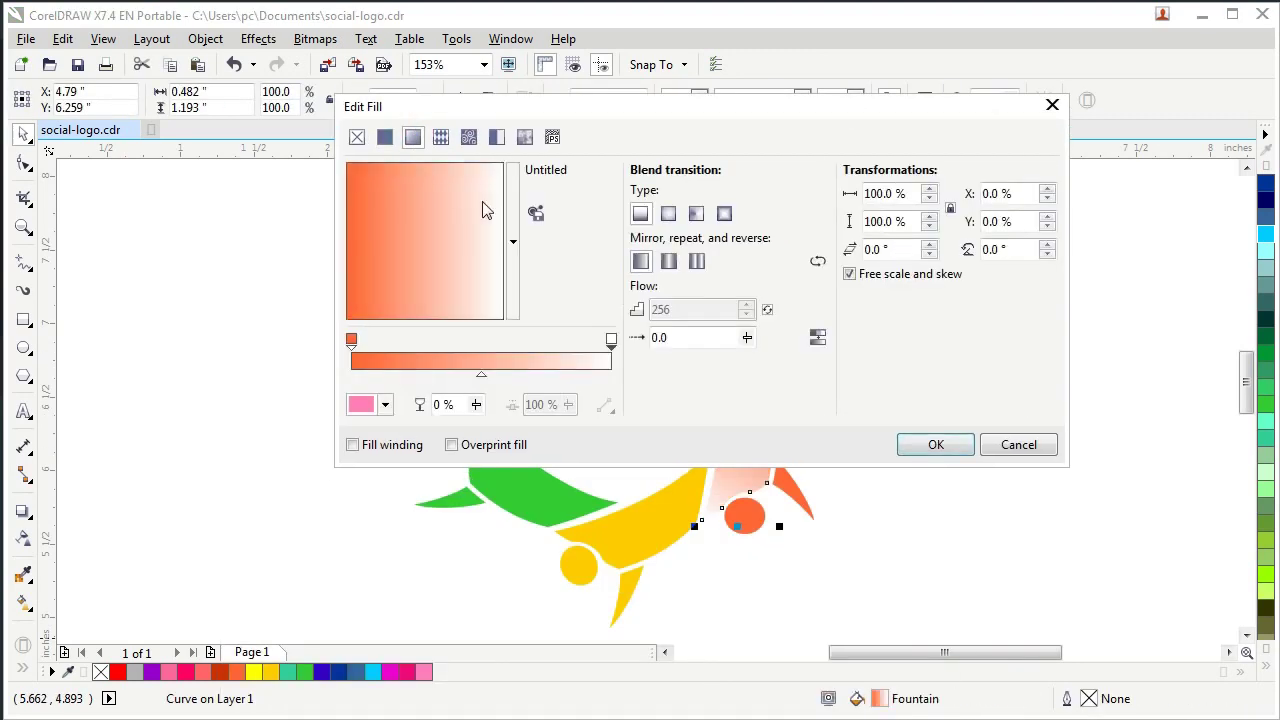
pyautogui.click(611, 340)
pyautogui.click(385, 404)
pyautogui.moveTo(490, 597); pyautogui.dragTo(489, 585)
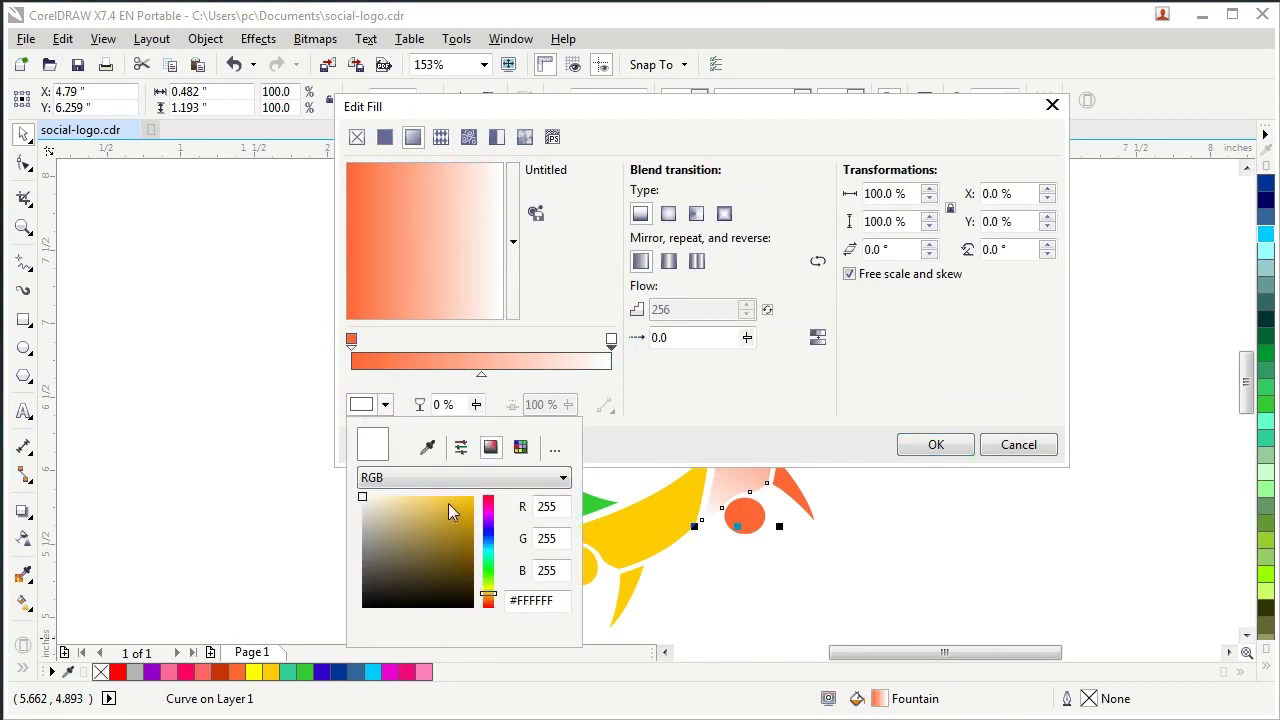
pyautogui.click(448, 504)
# Move the orange gradient's midpoint to 78%, apply it, and copy the fill onto the orange figure's head and arm.
pyautogui.click(481, 375)
pyautogui.moveTo(505, 378); pyautogui.dragTo(554, 376)
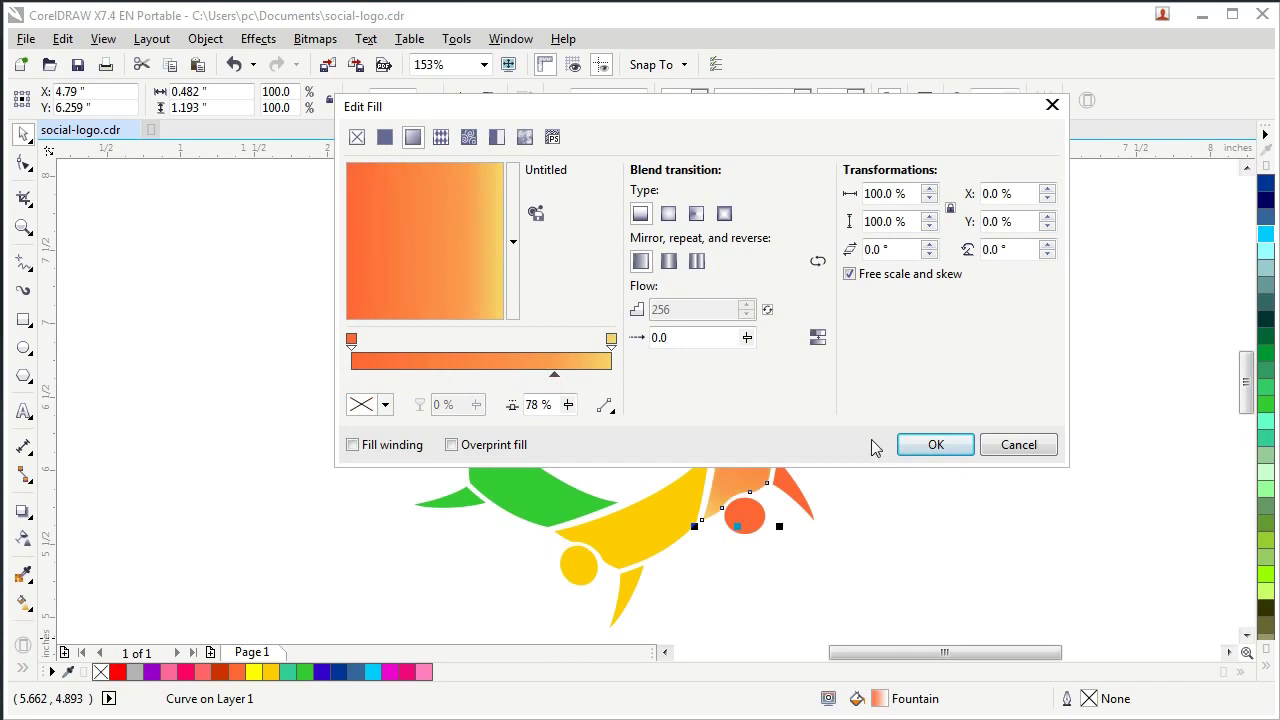
pyautogui.click(942, 447)
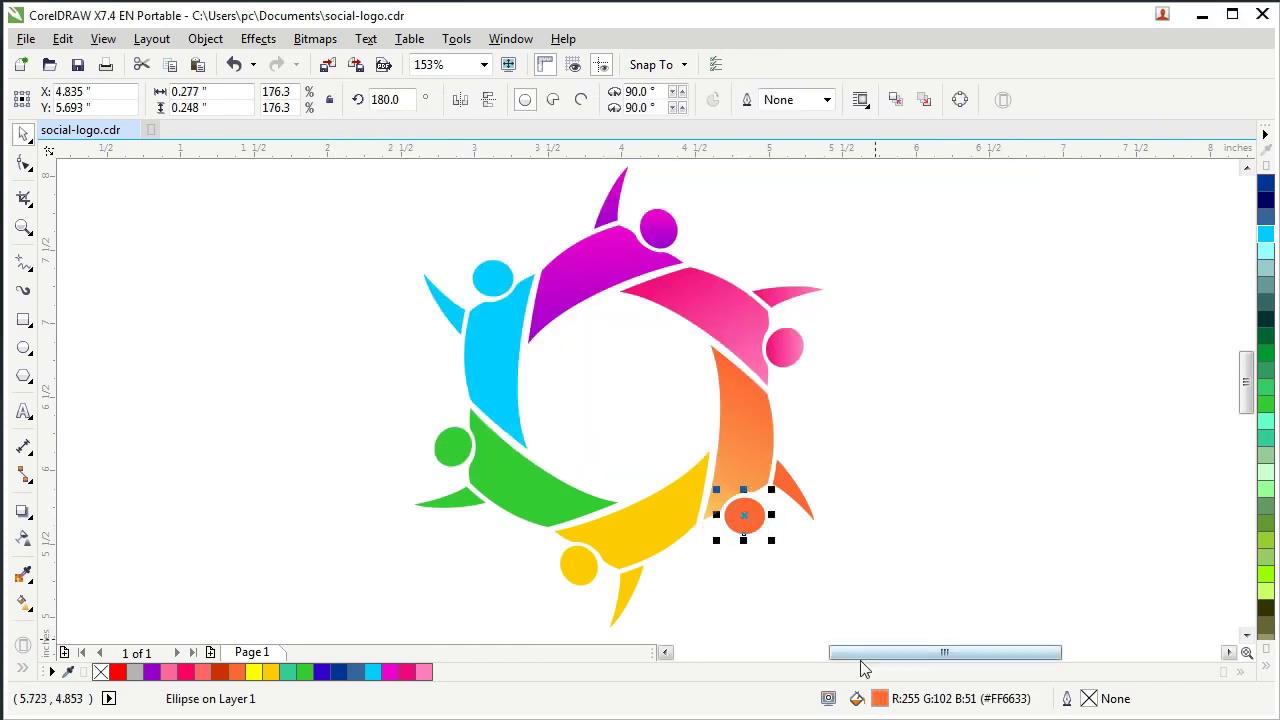
pyautogui.click(933, 512)
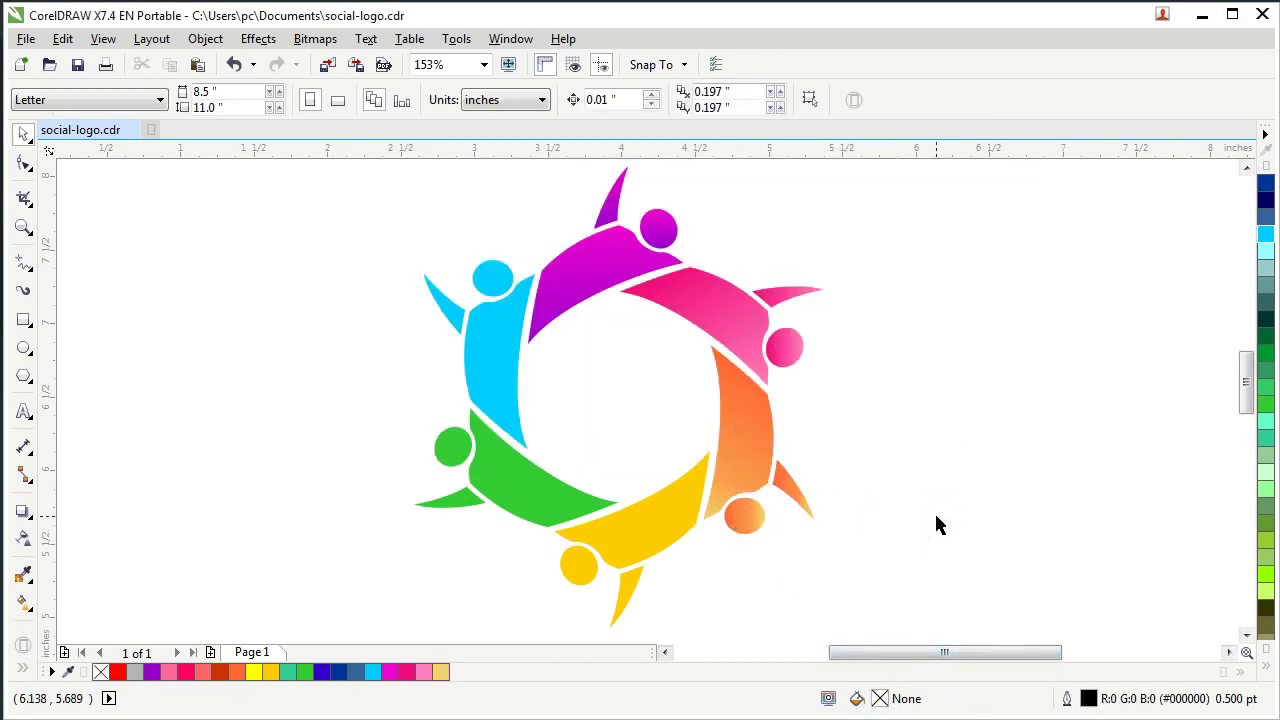
# Give the golden yellow body a linear fountain fill with a pale yellow end colour.
pyautogui.click(667, 526)
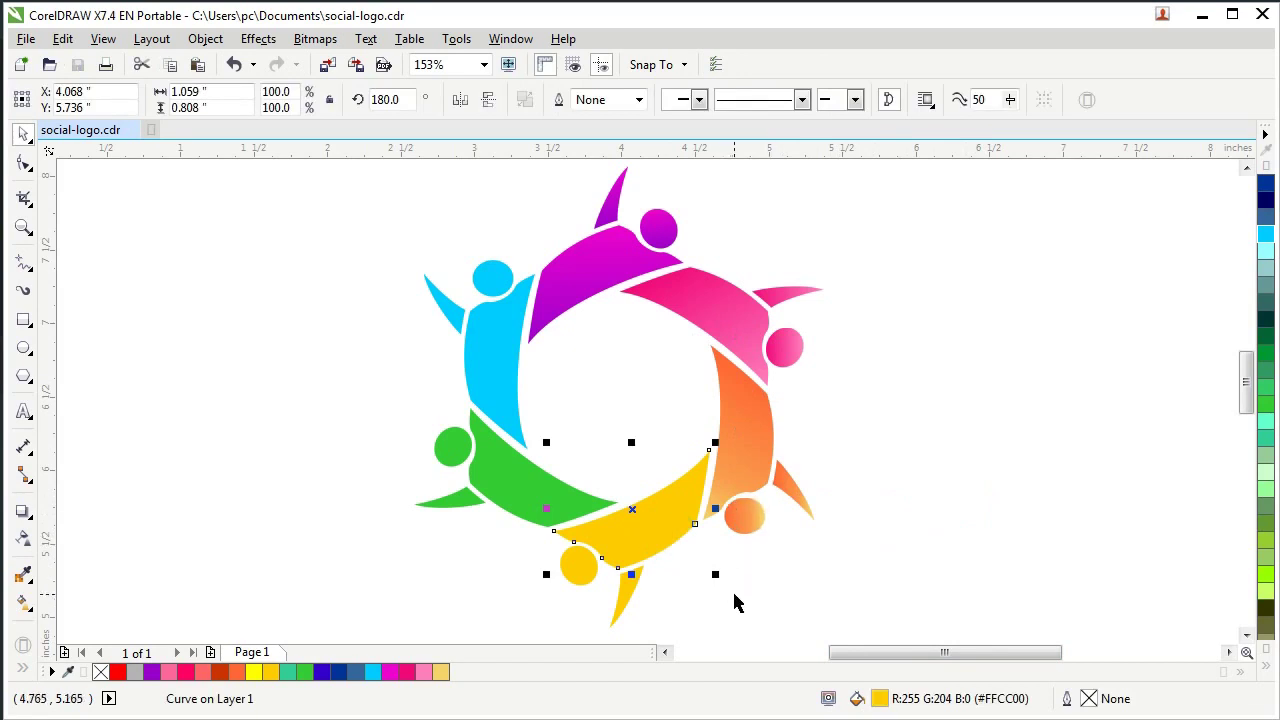
pyautogui.doubleClick(879, 698)
pyautogui.click(413, 137)
pyautogui.click(611, 338)
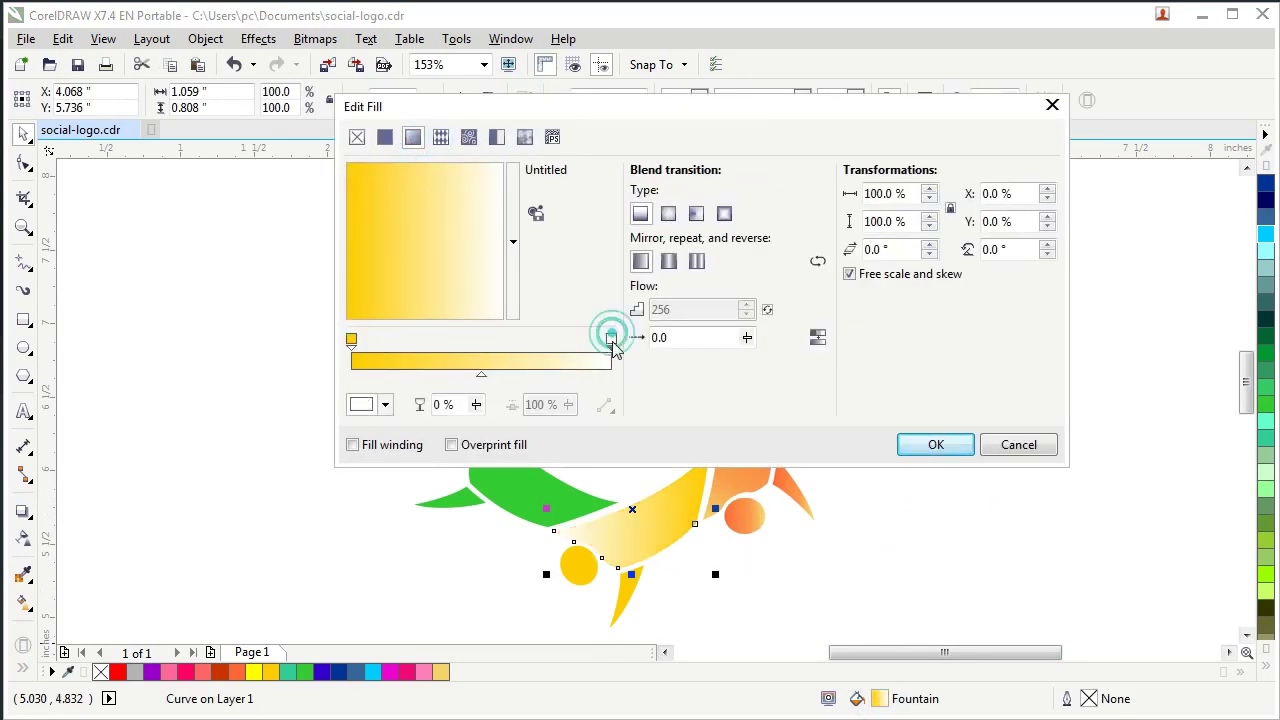
pyautogui.click(384, 404)
pyautogui.click(488, 594)
pyautogui.click(441, 510)
pyautogui.moveTo(441, 510); pyautogui.dragTo(426, 498)
# Set the golden gradient's start colour to #FFAE00, apply it, and copy the fill onto the figure's head and arm.
pyautogui.click(351, 340)
pyautogui.click(384, 404)
pyautogui.click(488, 594)
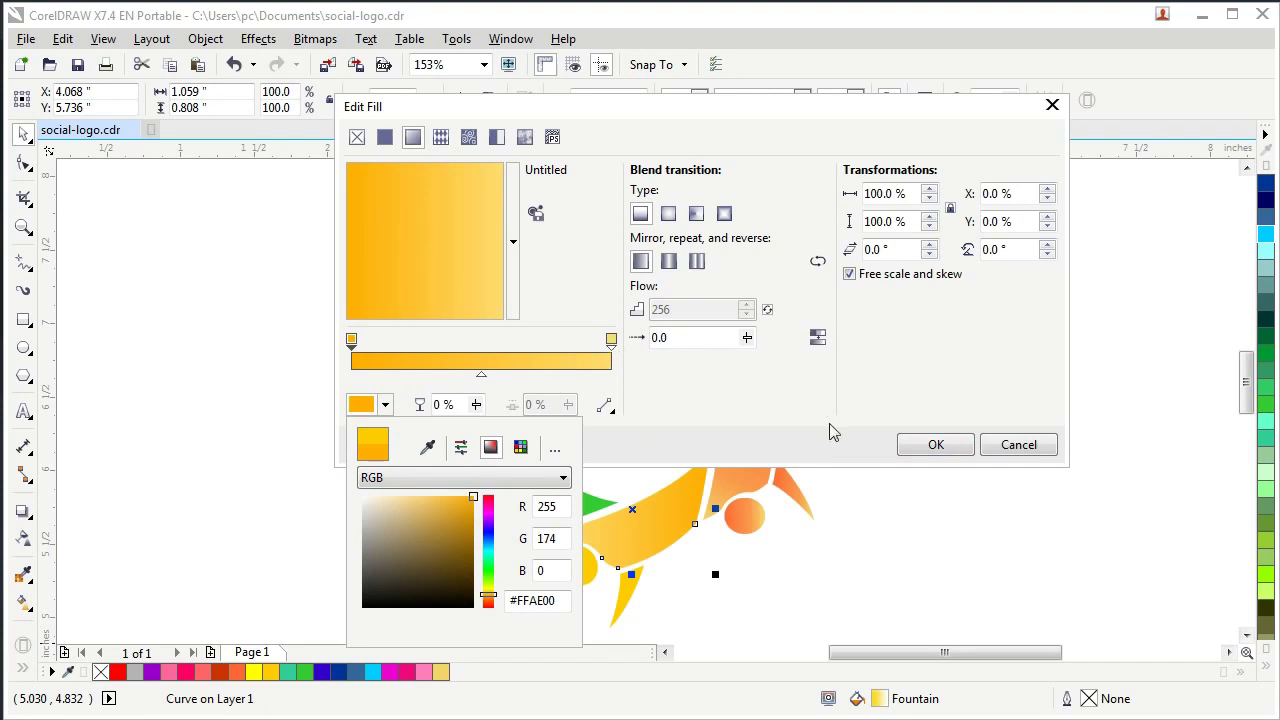
pyautogui.click(936, 445)
pyautogui.click(936, 445)
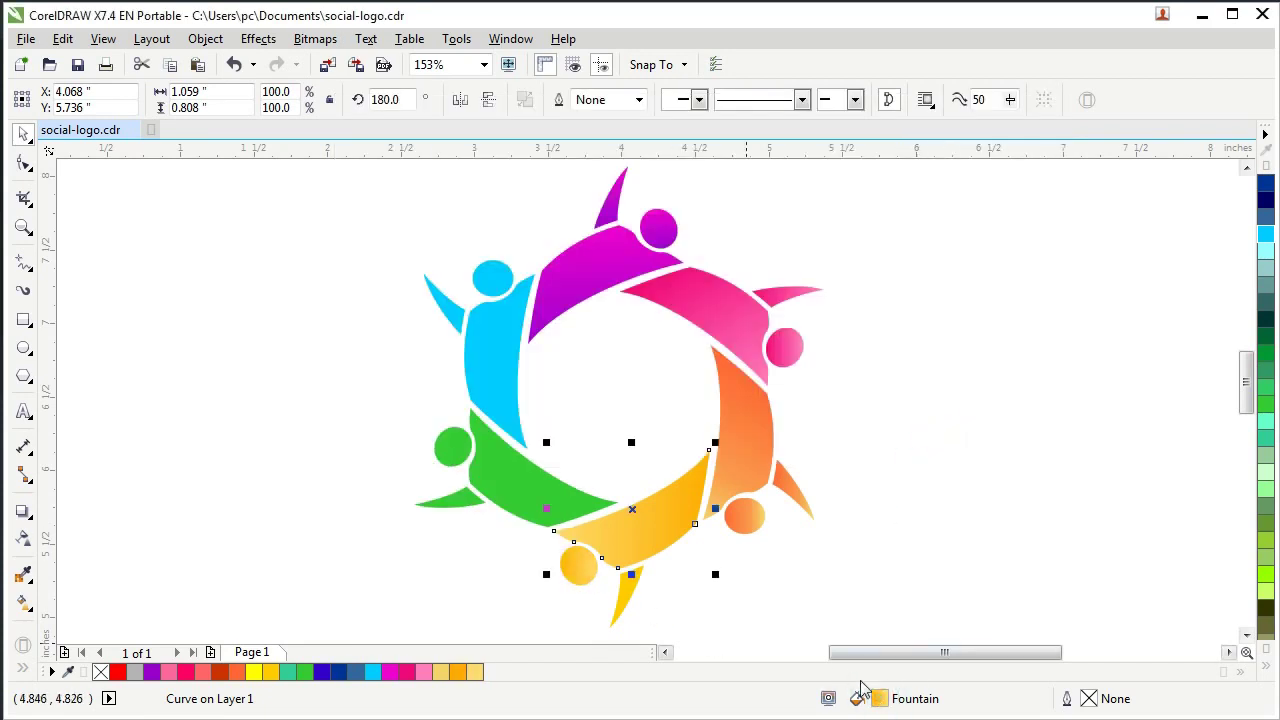
# Adjust the golden yellow body's gradient direction with the Interactive Fill tool and deselect the body.
pyautogui.click(24, 603)
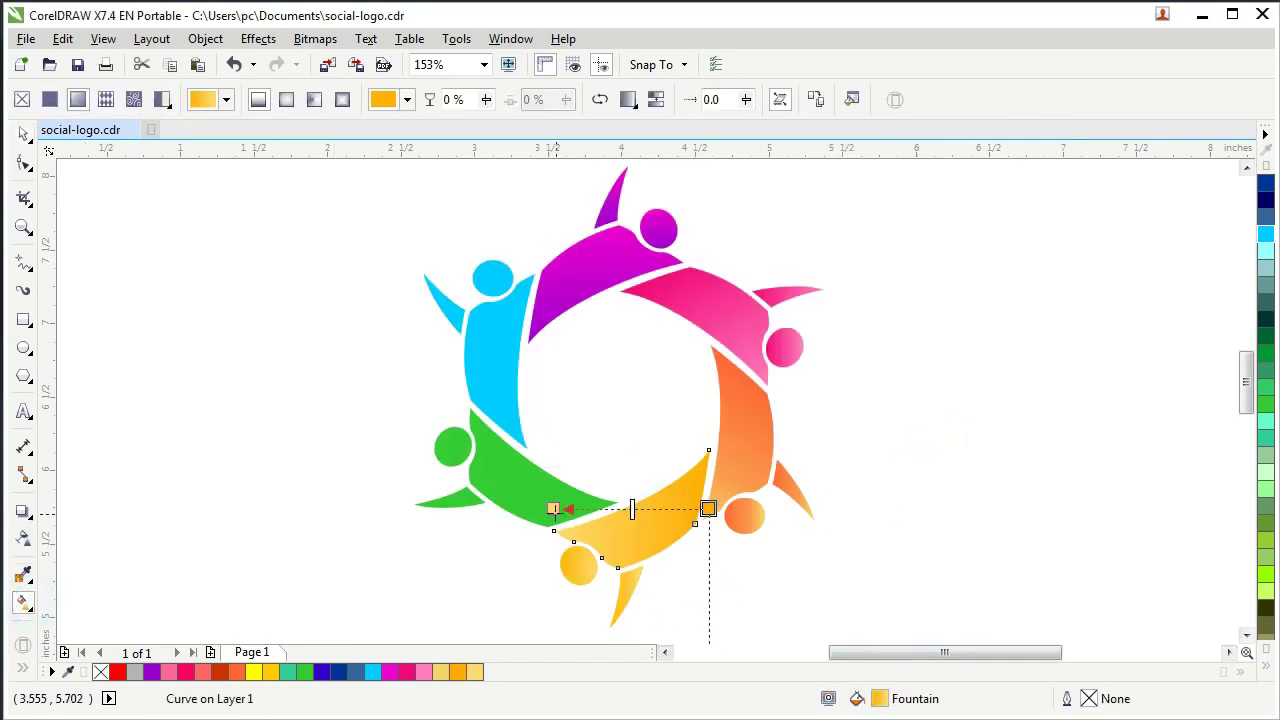
pyautogui.click(560, 565)
pyautogui.moveTo(562, 565)
pyautogui.mouseDown()
pyautogui.moveTo(532, 577)
pyautogui.moveTo(583, 567)
pyautogui.mouseUp()
pyautogui.click(23, 136)
pyautogui.click(248, 312)
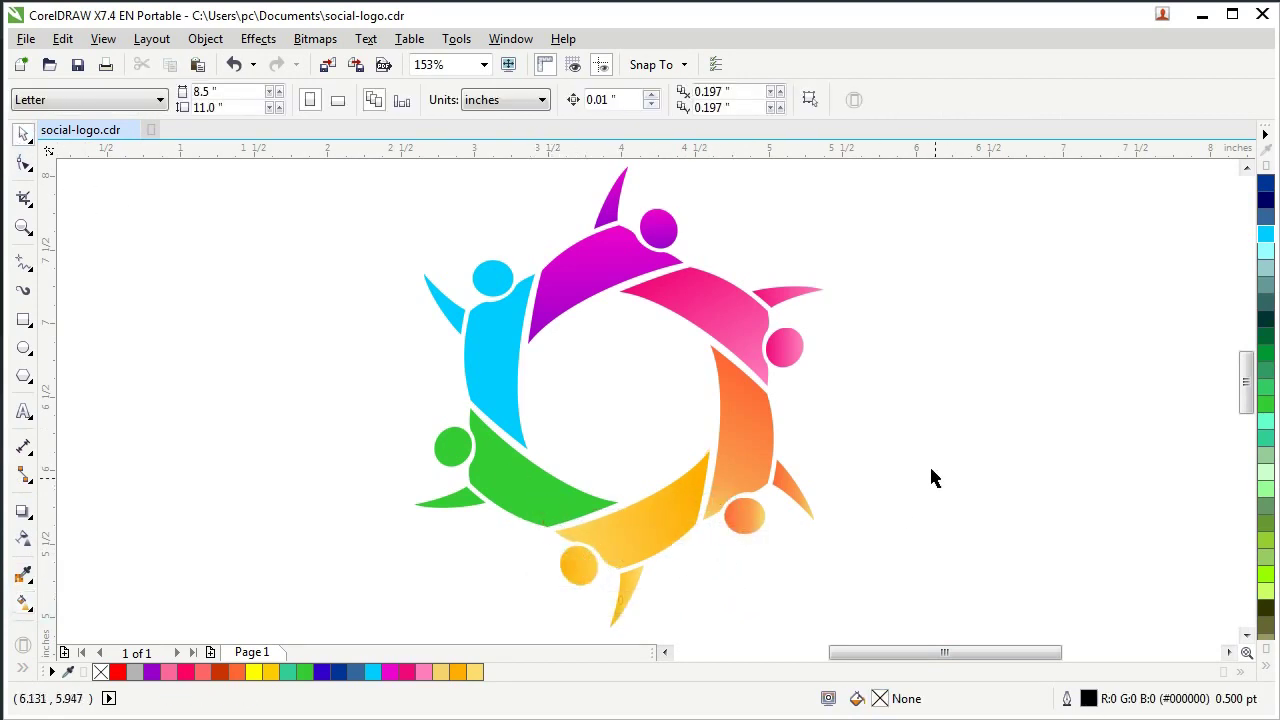
# Give the green body a linear fountain fill starting in a dark green.
pyautogui.press('Tab')
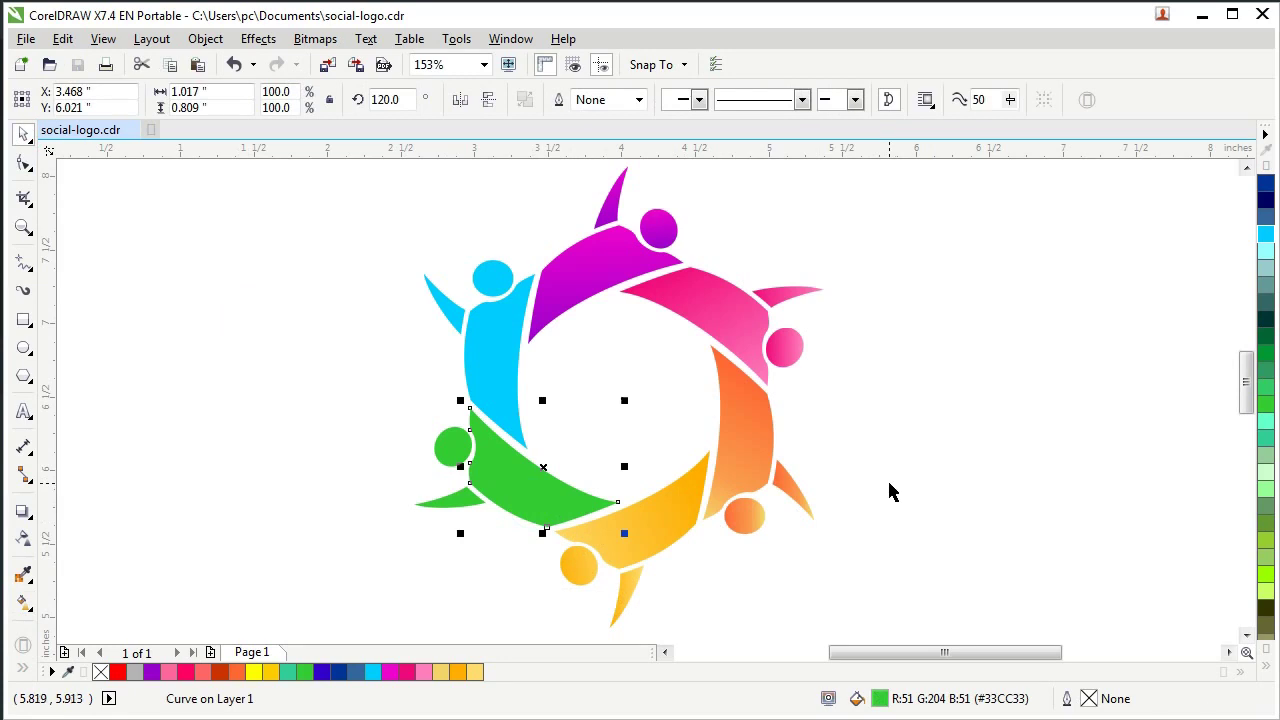
pyautogui.doubleClick(892, 698)
pyautogui.click(412, 137)
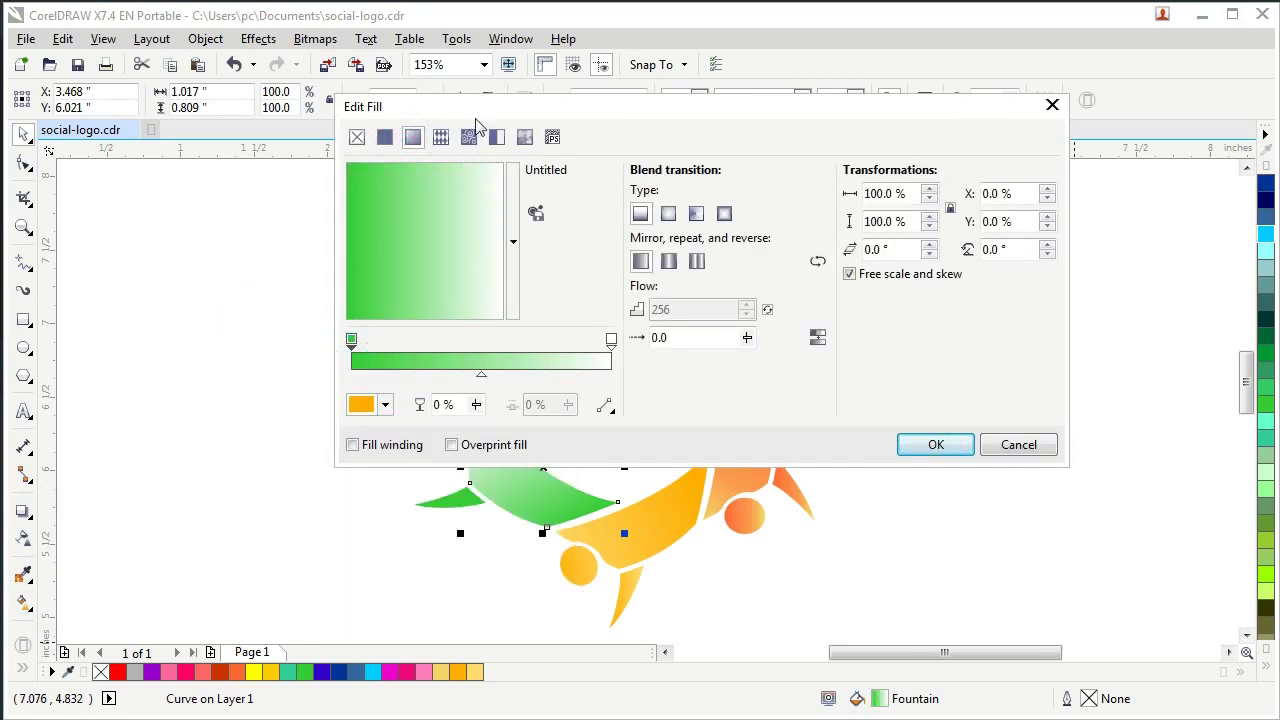
pyautogui.moveTo(477, 112); pyautogui.dragTo(498, 123)
pyautogui.click(405, 415)
pyautogui.moveTo(468, 532); pyautogui.dragTo(494, 557)
# Change the white end of the green body's gradient to a bright green and apply the fill.
pyautogui.click(631, 352)
pyautogui.click(407, 415)
pyautogui.click(511, 587)
pyautogui.click(493, 518)
pyautogui.click(969, 459)
pyautogui.click(957, 457)
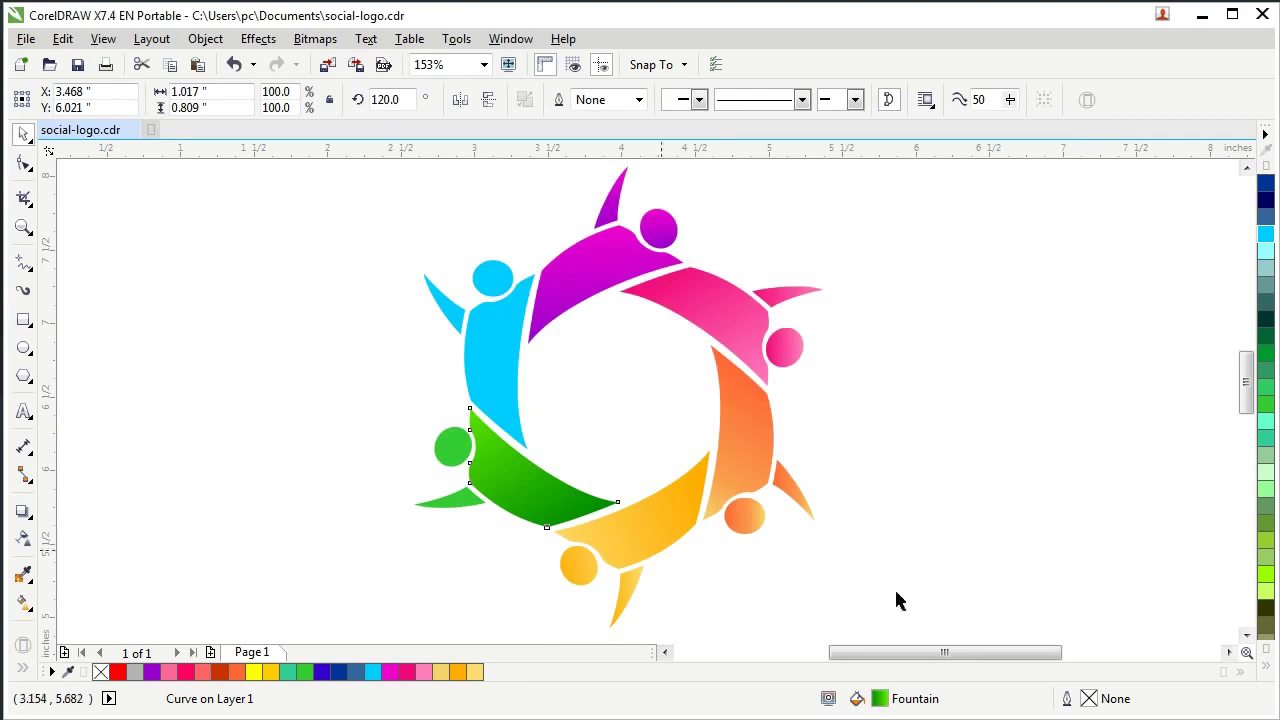
# Copy the green body's gradient onto the green figure's head and arm, and select the arm.
pyautogui.moveTo(459, 503); pyautogui.dragTo(457, 503)
pyautogui.moveTo(878, 698); pyautogui.dragTo(455, 452)
pyautogui.click(395, 483)
pyautogui.click(445, 503)
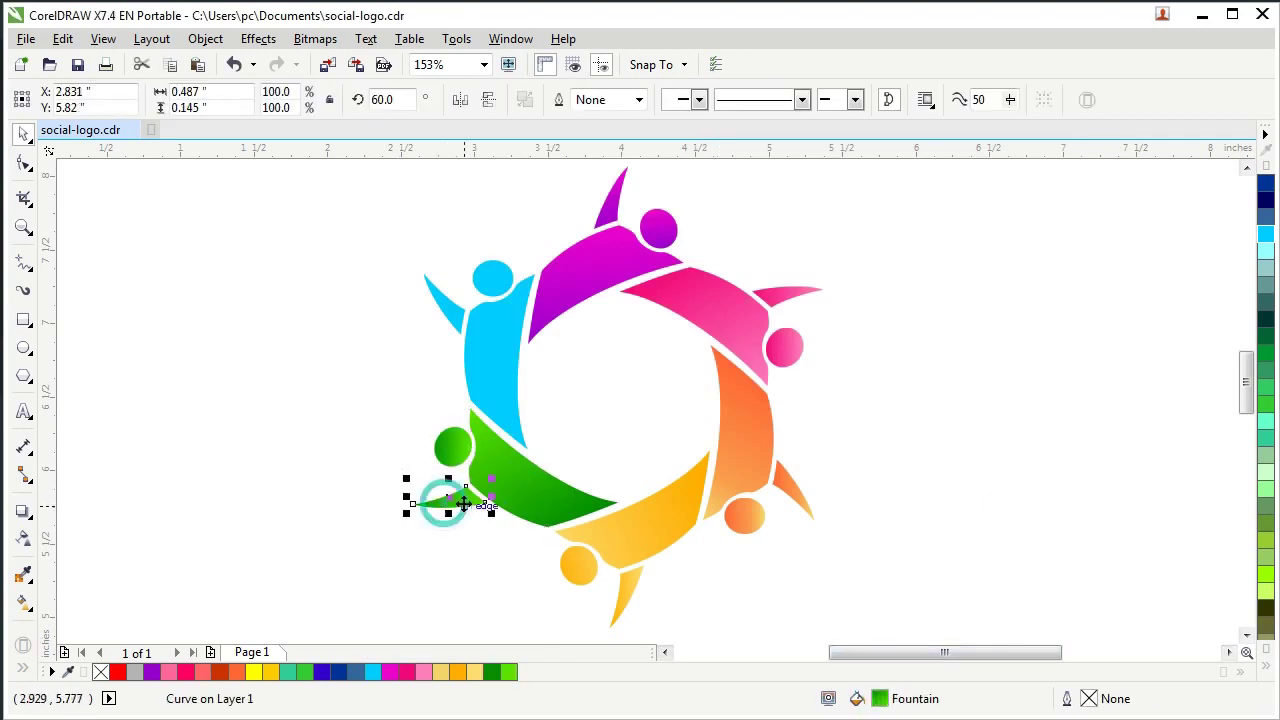
# Adjust the gradient on the green figure's arm with the Interactive Fill tool and deselect it.
pyautogui.click(25, 603)
pyautogui.moveTo(413, 497); pyautogui.dragTo(474, 488)
pyautogui.click(455, 456)
pyautogui.click(24, 133)
pyautogui.click(237, 325)
# Give the light blue body a linear fountain fill starting in darker blue #008FB3.
pyautogui.click(508, 414)
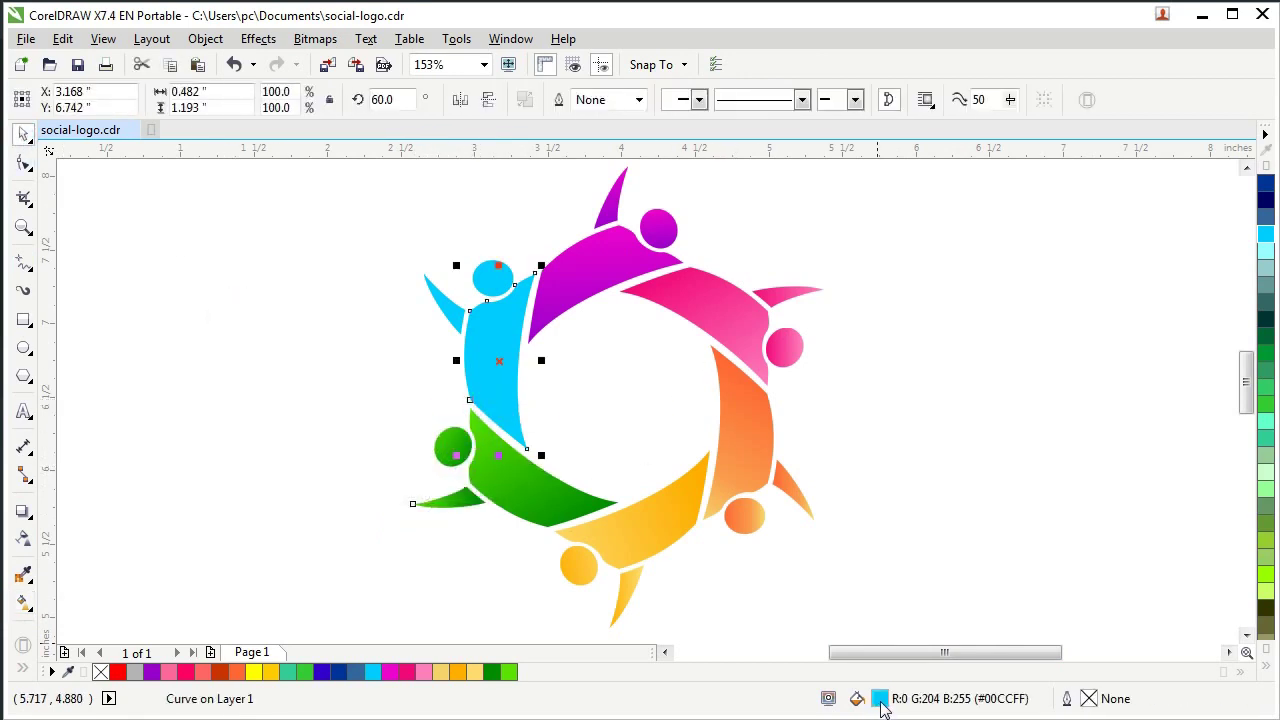
pyautogui.doubleClick(879, 699)
pyautogui.click(434, 150)
pyautogui.moveTo(640, 120); pyautogui.dragTo(898, 164)
pyautogui.click(879, 387)
pyautogui.click(660, 450)
pyautogui.click(741, 574)
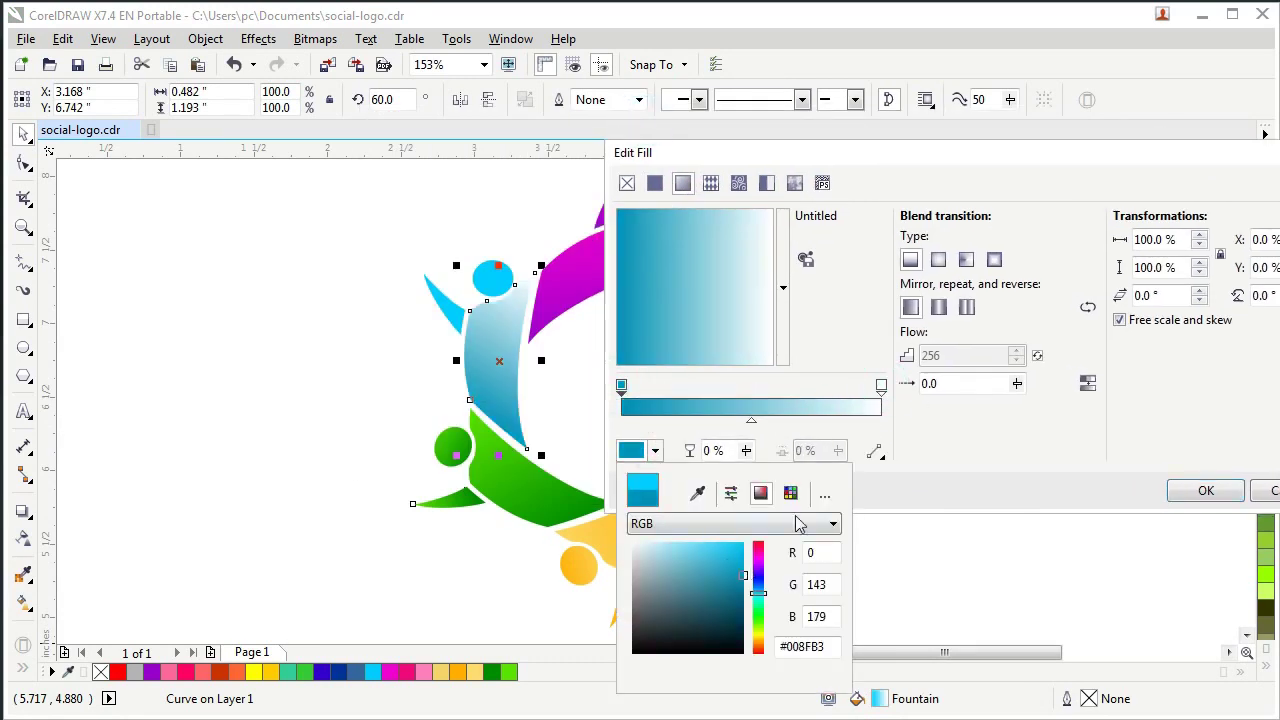
# Change the white end of the light blue body's gradient to bright cyan #56EBFC and apply the fill.
pyautogui.click(946, 439)
pyautogui.click(881, 386)
pyautogui.click(655, 451)
pyautogui.click(758, 603)
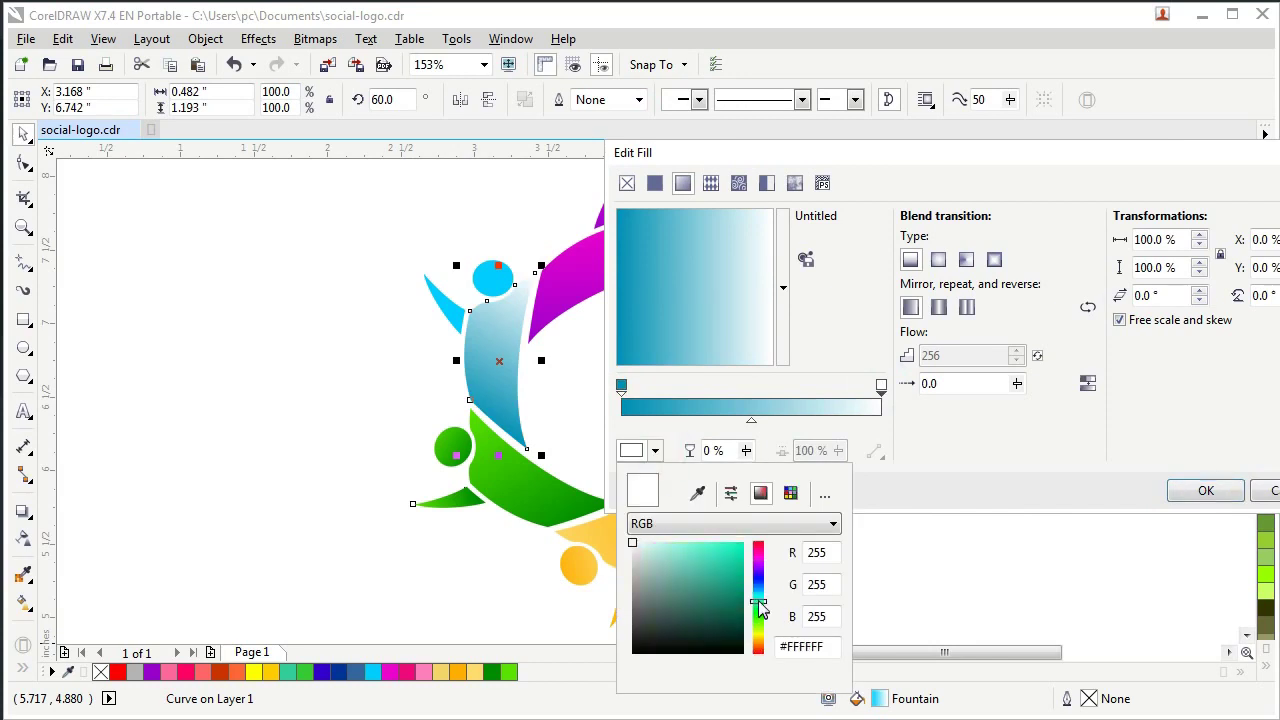
pyautogui.click(705, 545)
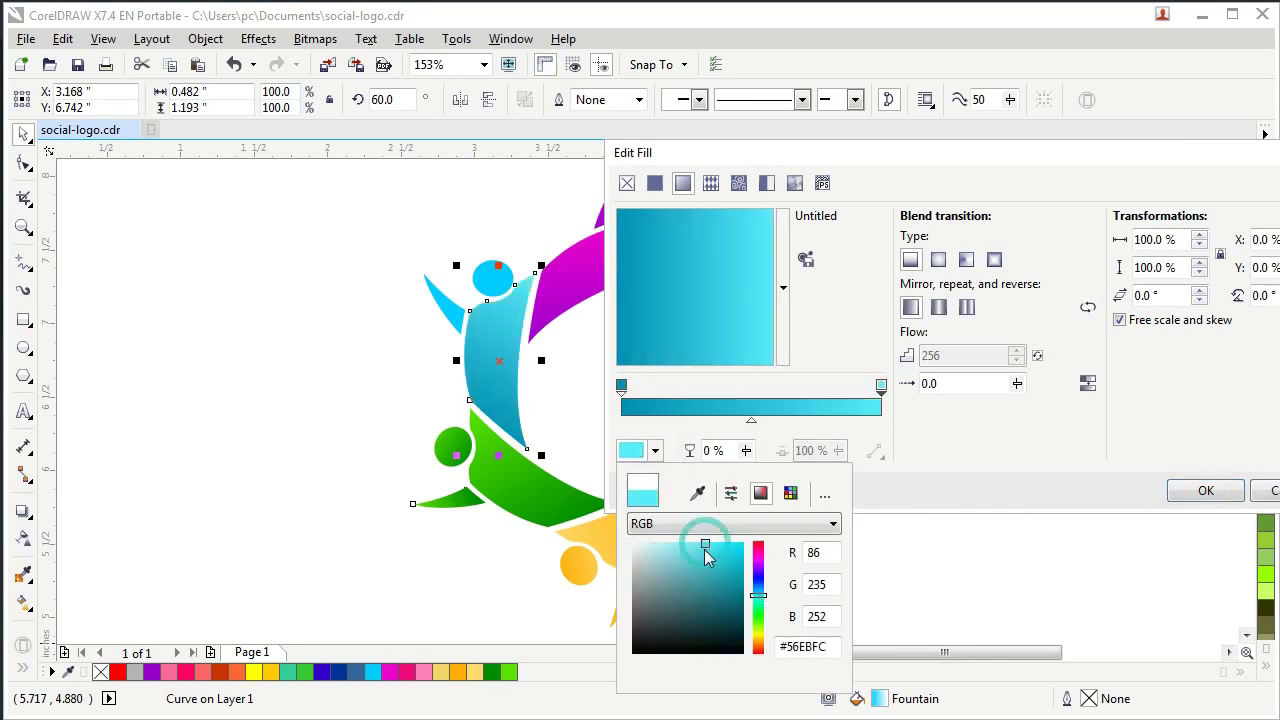
pyautogui.click(985, 455)
pyautogui.click(1206, 490)
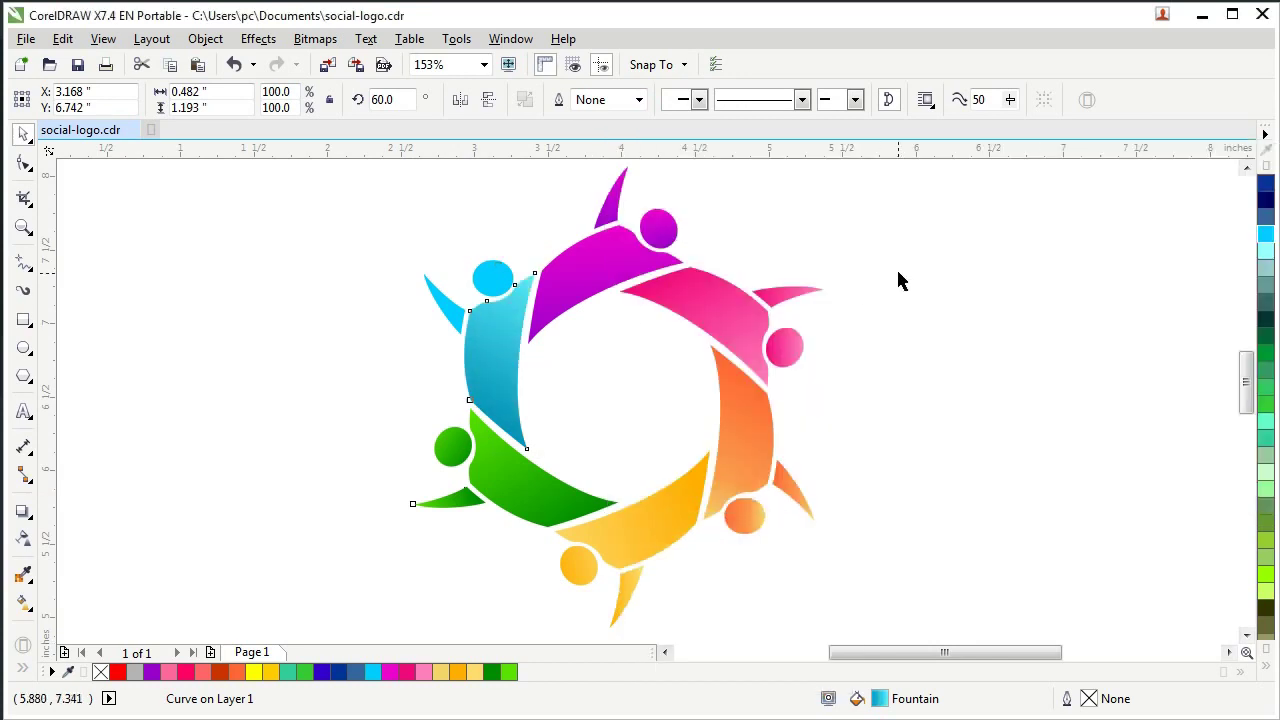
pyautogui.click(963, 394)
# Give the light blue figure's head the same dark-to-bright cyan gradient as its body with the Interactive Fill tool.
pyautogui.click(495, 350)
pyautogui.click(24, 602)
pyautogui.click(492, 280)
pyautogui.click(78, 99)
pyautogui.moveTo(471, 277); pyautogui.dragTo(477, 305)
# Give the light blue figure's arm the body's gradient, adjust it to brighten toward the arm's tip, and deselect it.
pyautogui.click(448, 306)
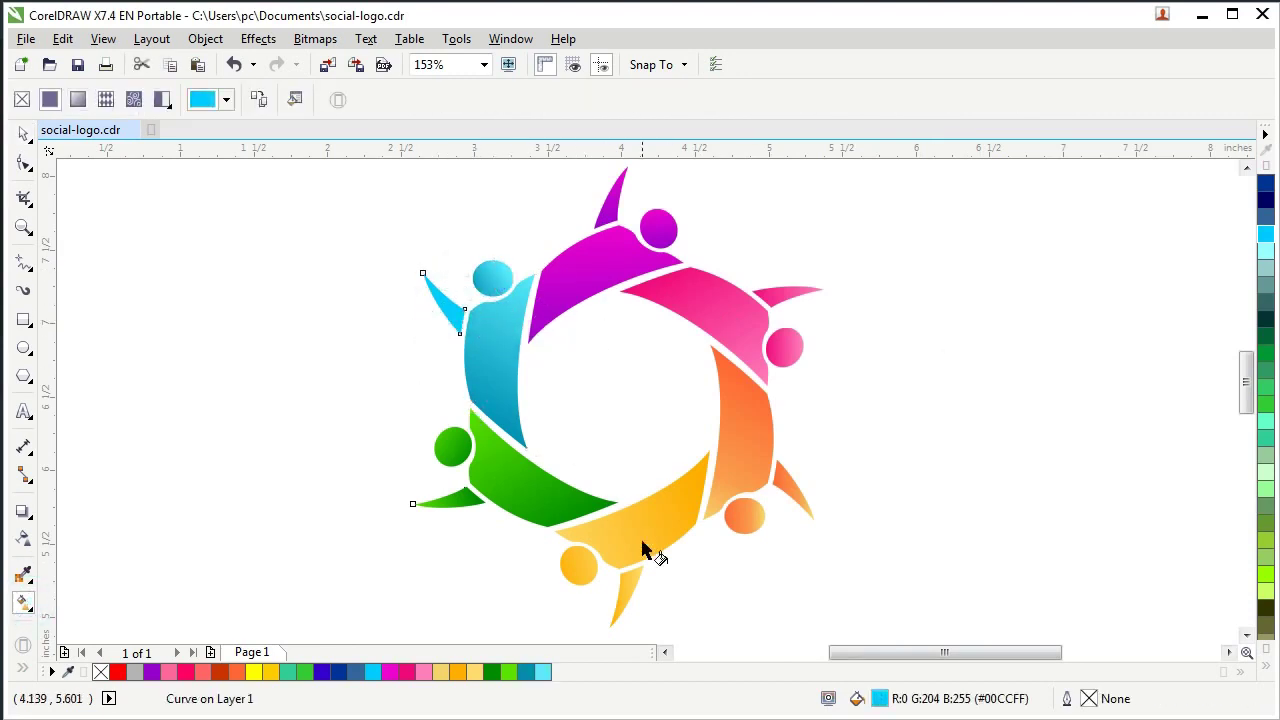
pyautogui.click(505, 365)
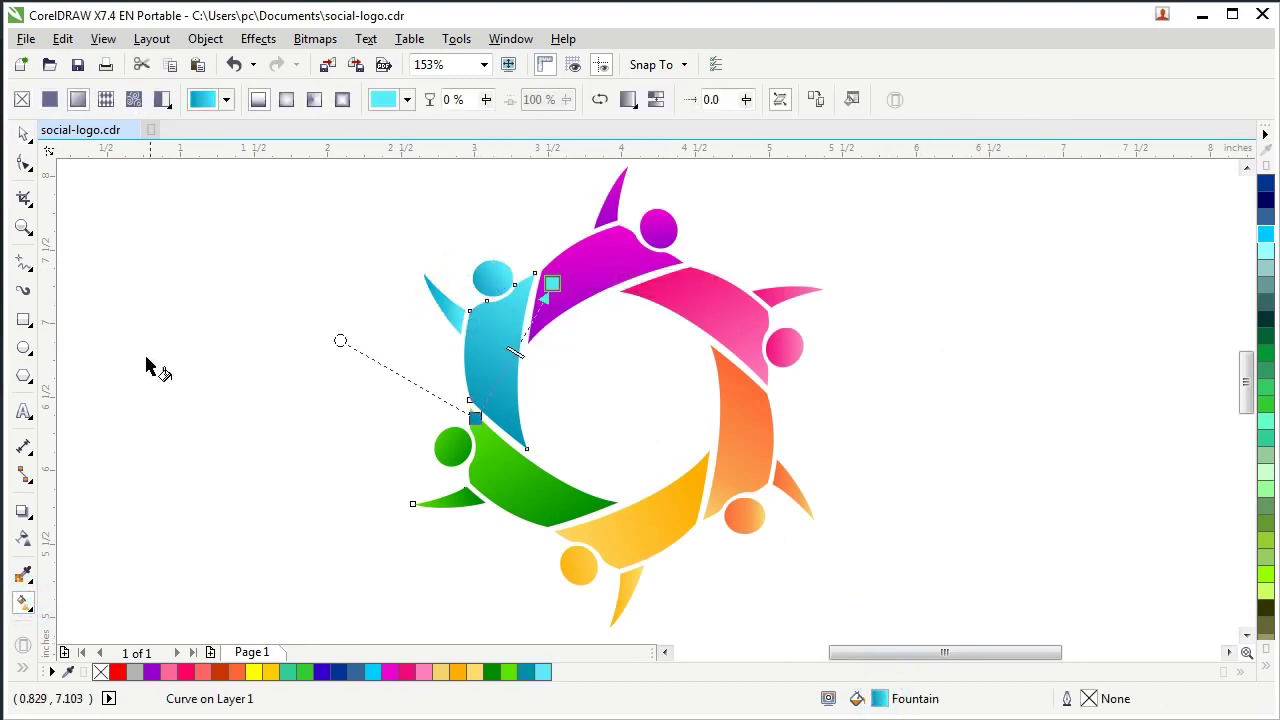
pyautogui.click(443, 306)
pyautogui.moveTo(424, 302)
pyautogui.mouseDown()
pyautogui.moveTo(442, 332)
pyautogui.moveTo(446, 297)
pyautogui.moveTo(432, 283)
pyautogui.mouseUp()
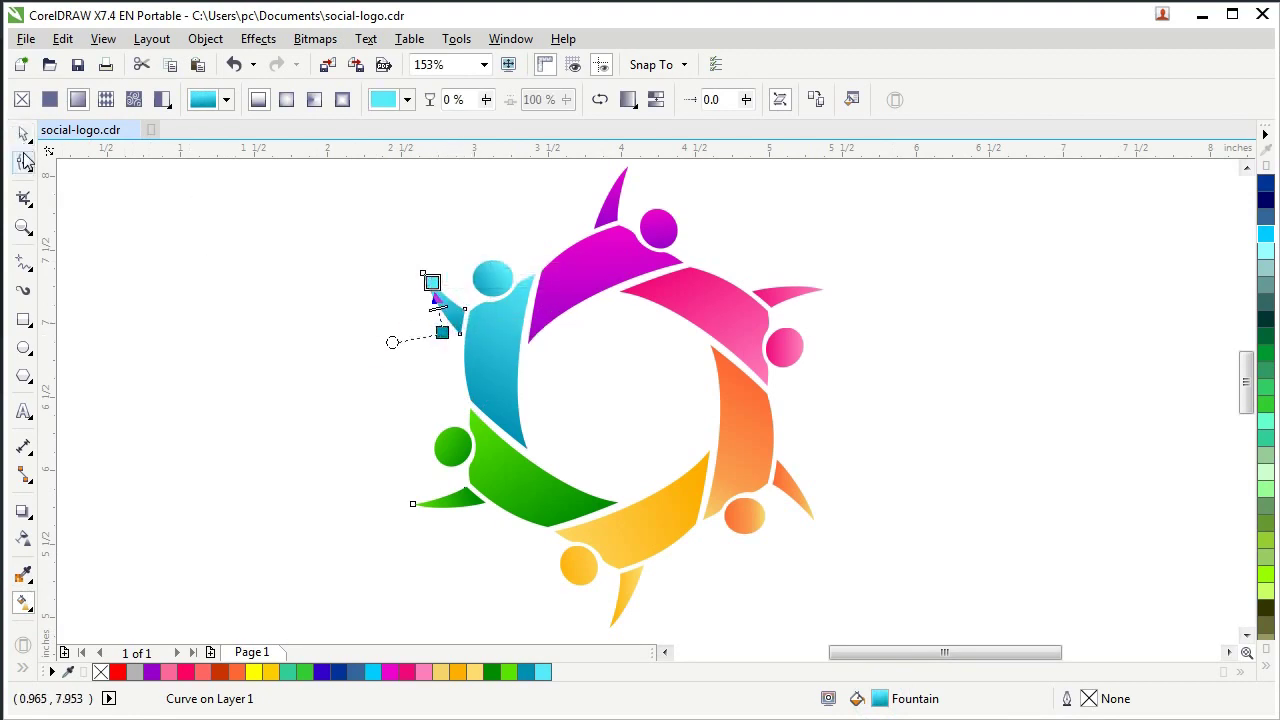
pyautogui.click(22, 133)
pyautogui.click(240, 257)
pyautogui.scroll(-2, 420, 378)
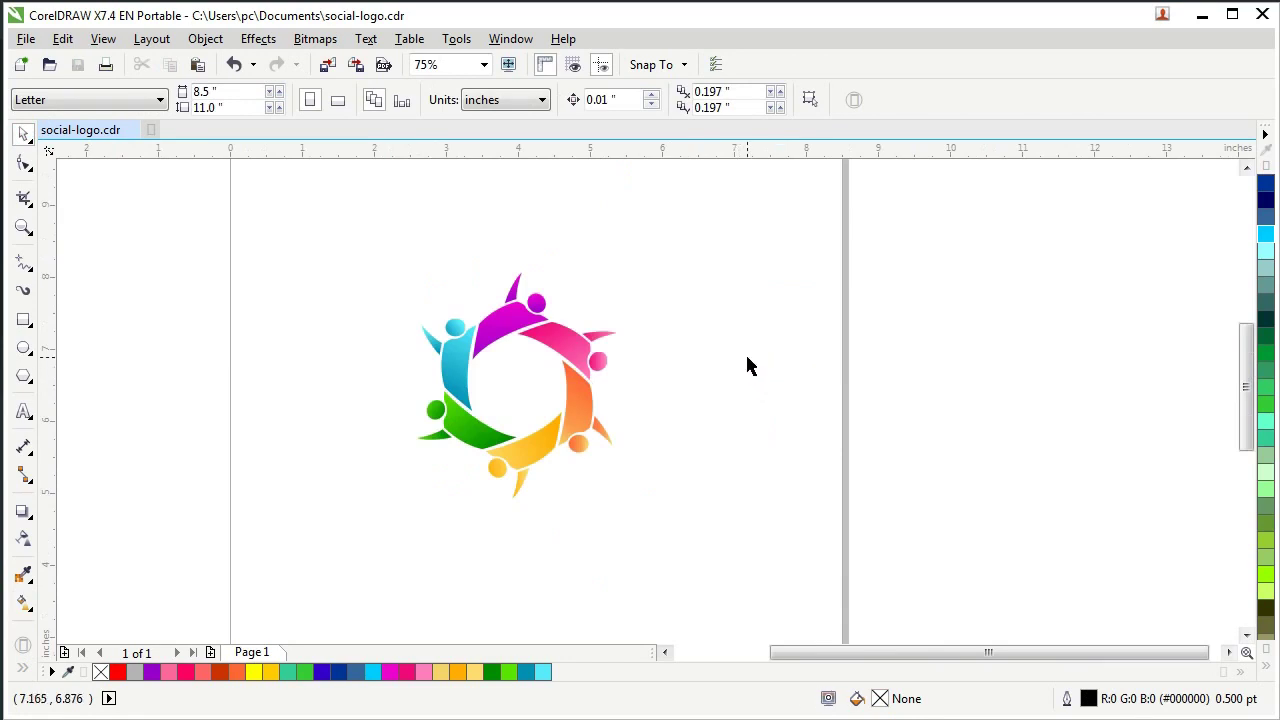
pyautogui.click(24, 227)
pyautogui.moveTo(316, 218); pyautogui.dragTo(744, 554)
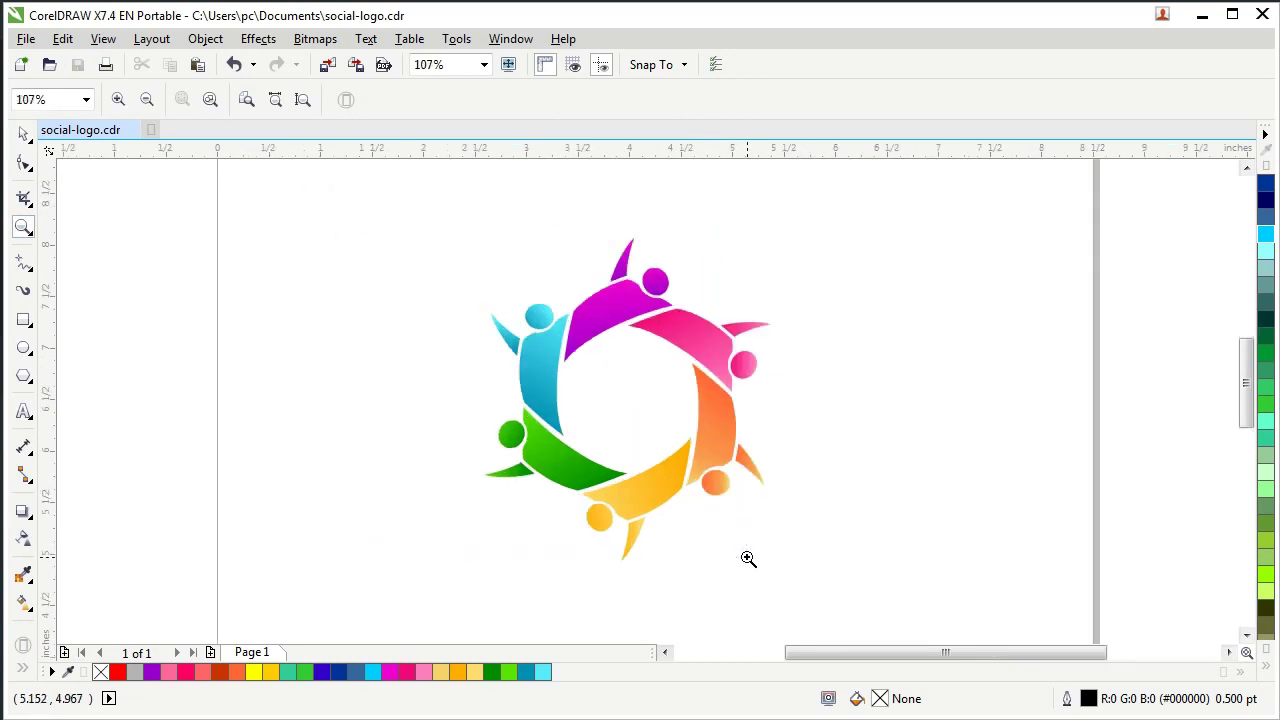
pyautogui.moveTo(419, 206); pyautogui.dragTo(885, 588)
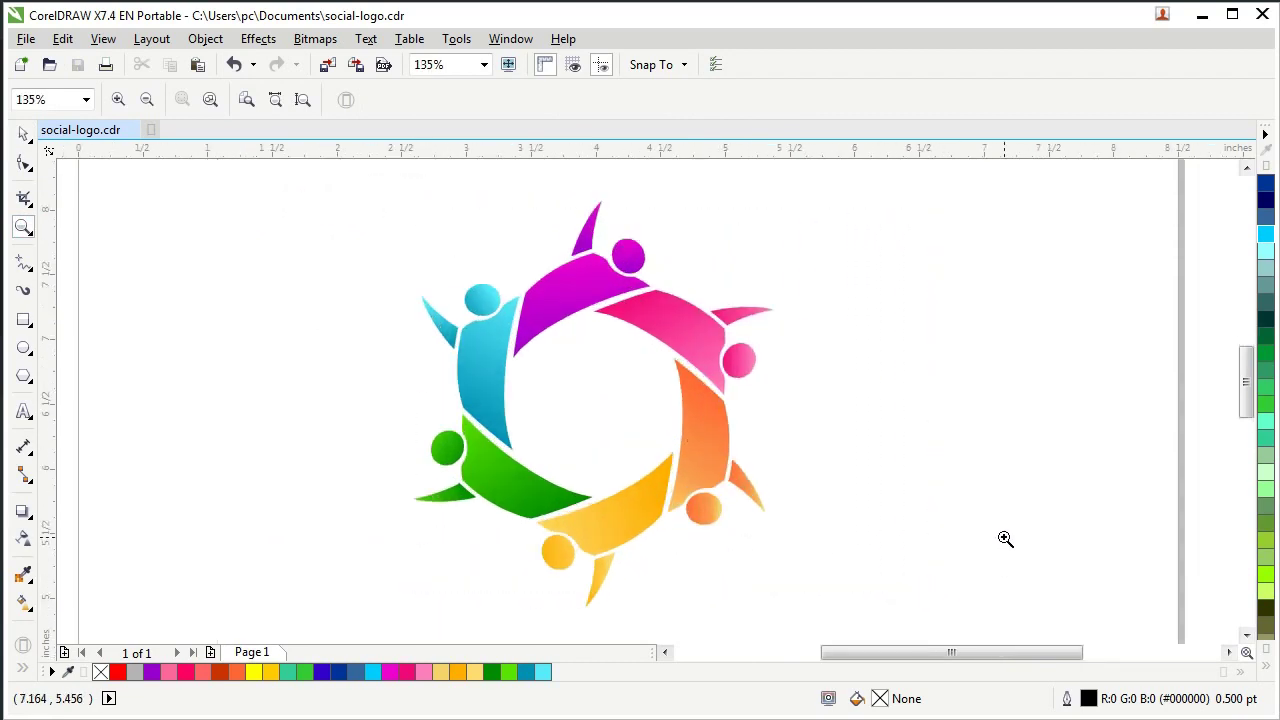